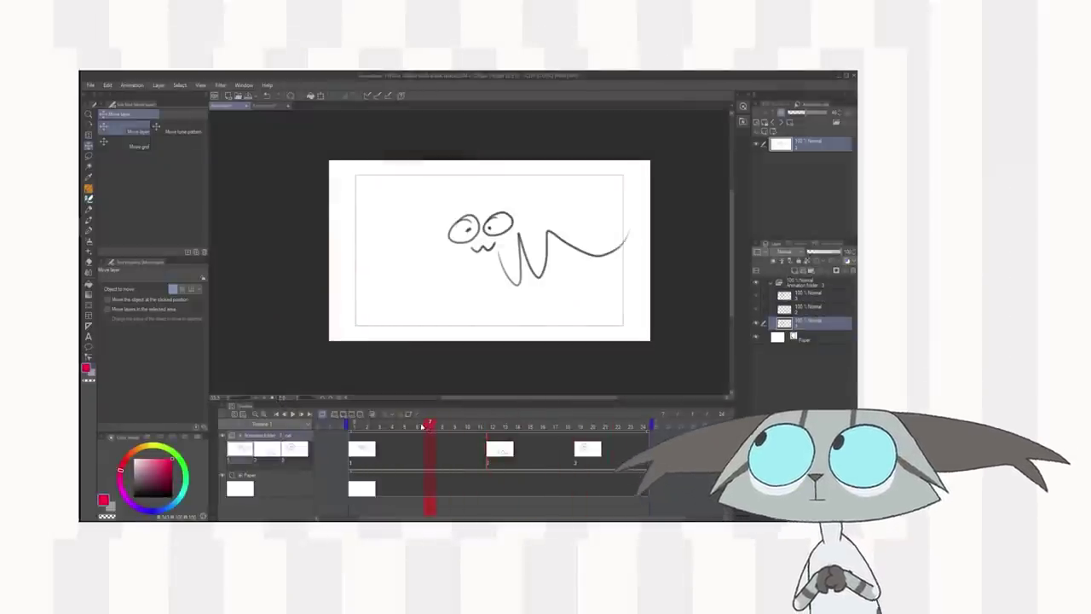
drag(425, 425, 499, 429)
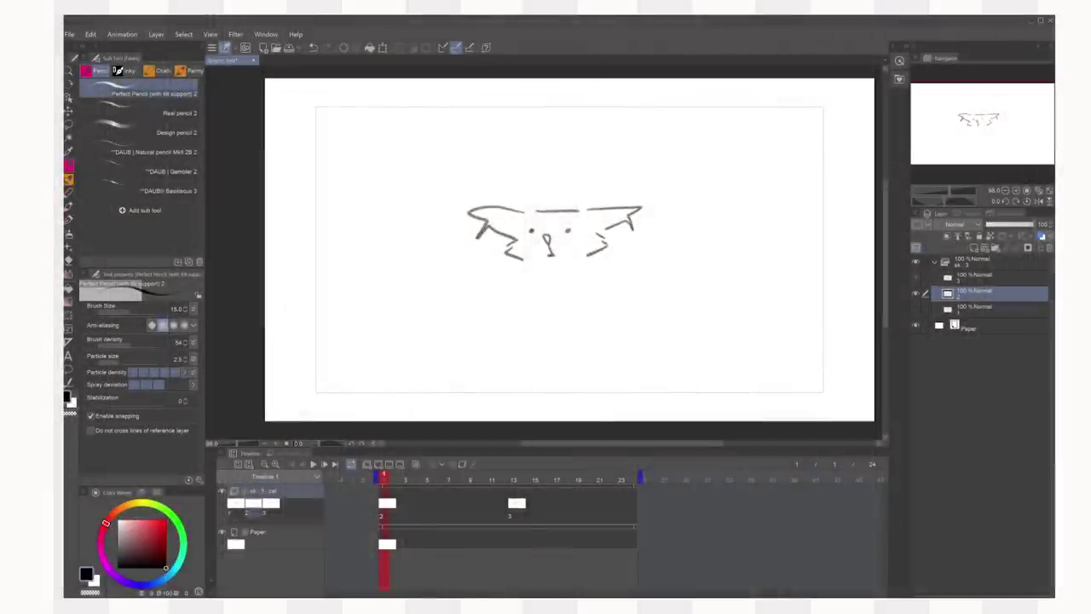
Import the audio file stinkie.mp3 from the Clip Studio Paint anim tutorial 2 folder into the timeline
click(69, 34)
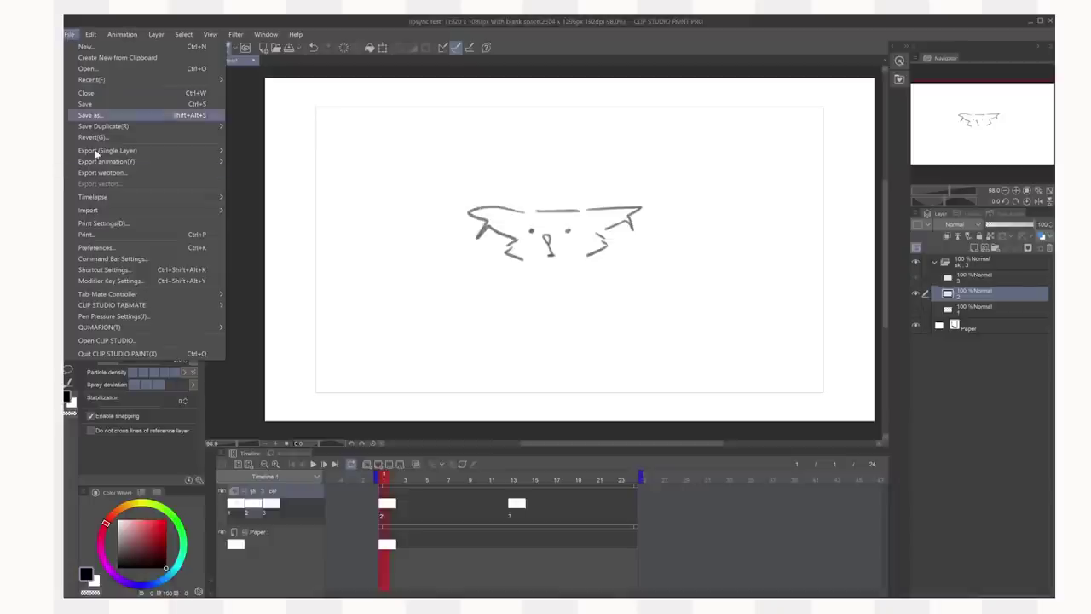
mouse_move(124, 213)
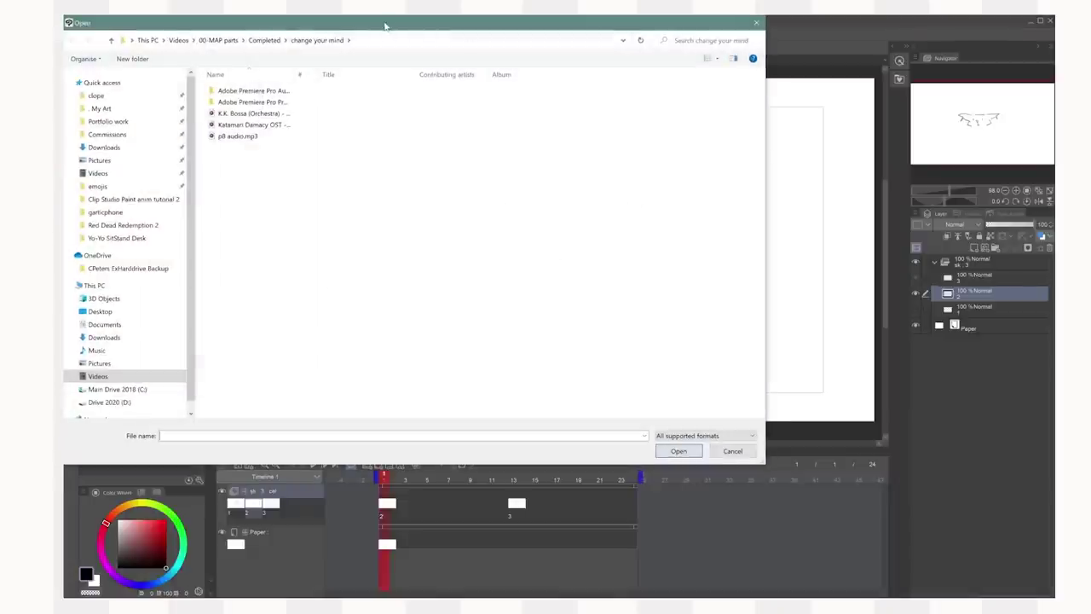
drag(384, 26, 498, 84)
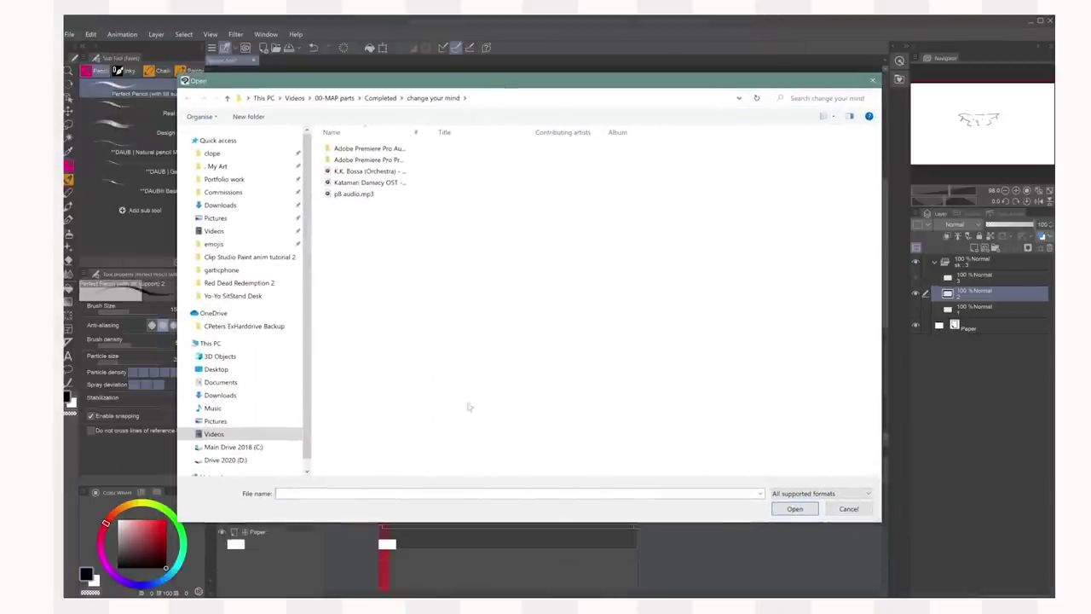
click(257, 257)
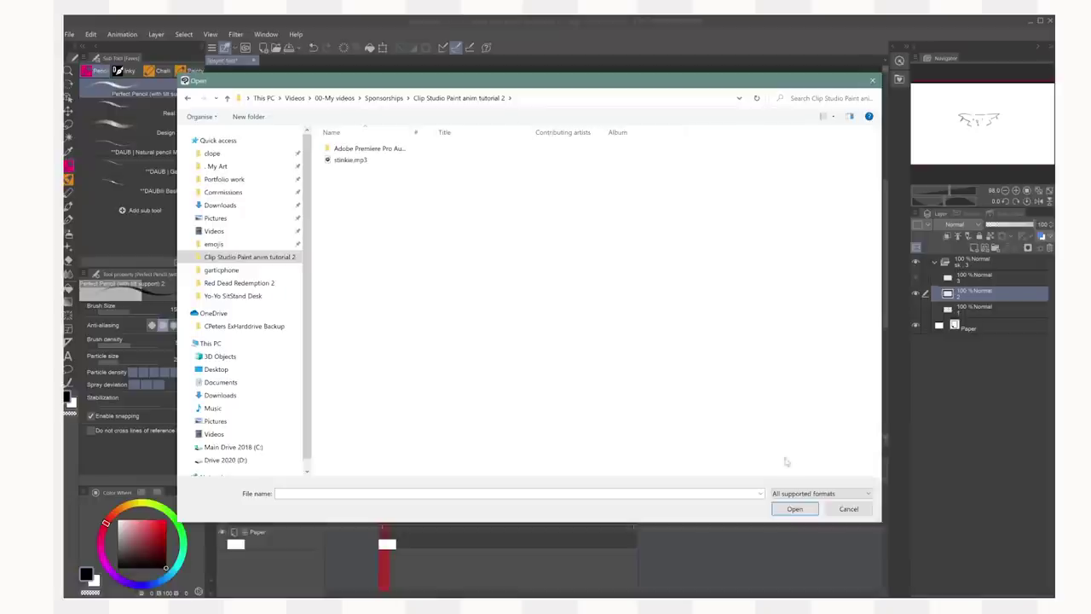
click(830, 495)
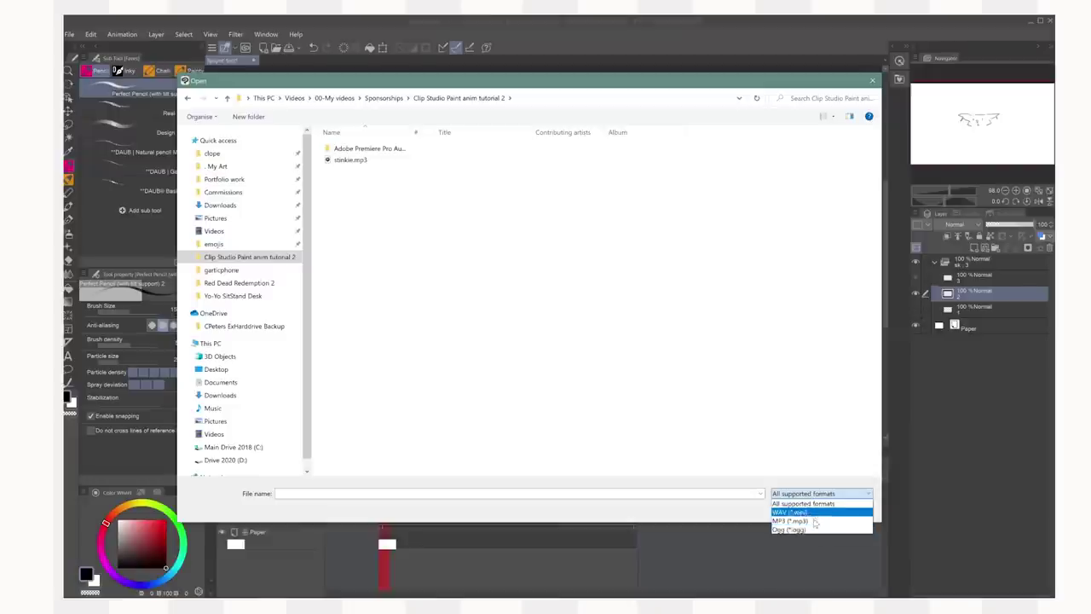
click(544, 324)
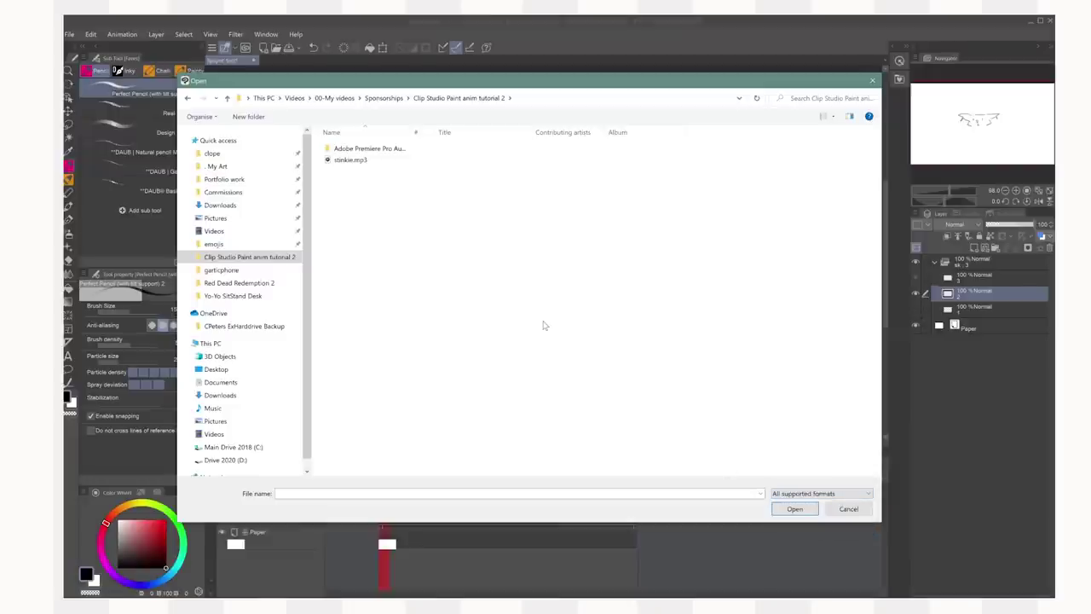
click(366, 161)
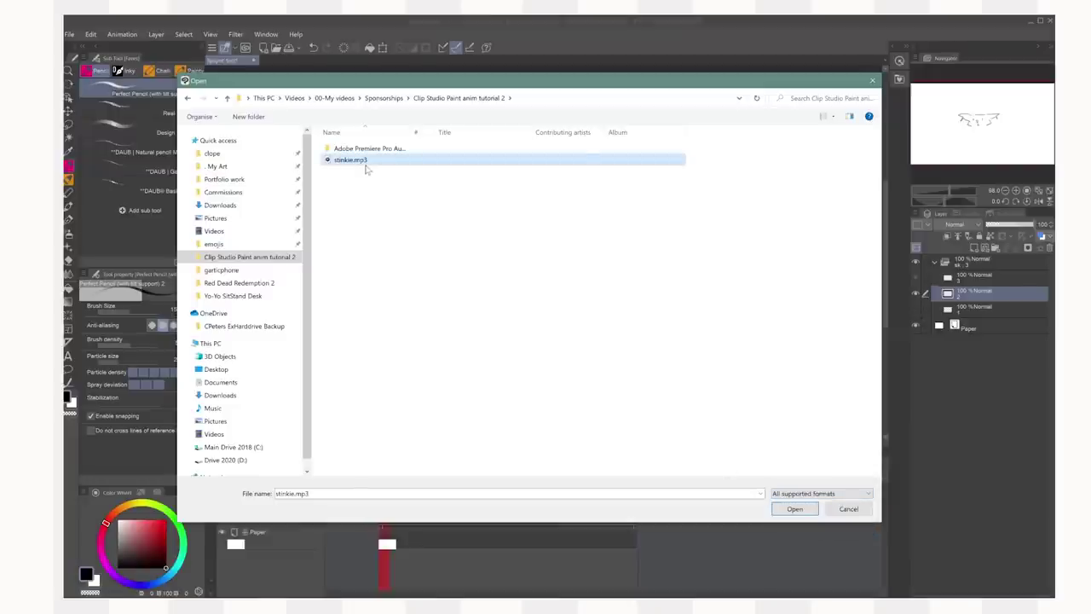
click(799, 507)
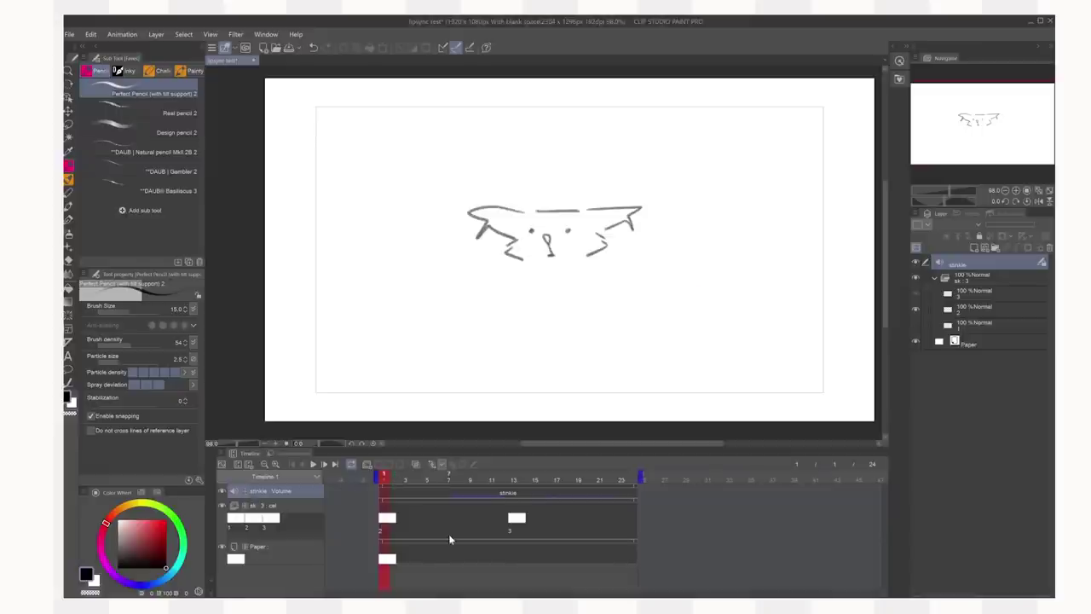
Scrub and play the imported stinkie track along the timeline, finishing back at frame 1
drag(419, 476, 428, 499)
mouse_move(506, 505)
mouse_down()
mouse_move(537, 484)
mouse_move(352, 486)
mouse_move(547, 488)
mouse_move(317, 475)
mouse_up()
click(314, 464)
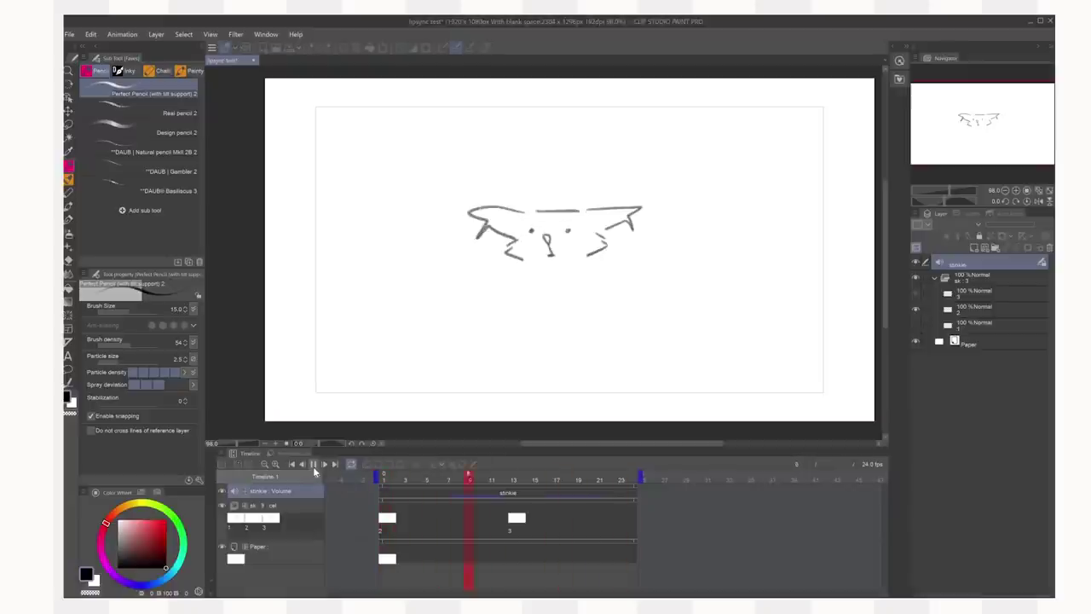
click(313, 465)
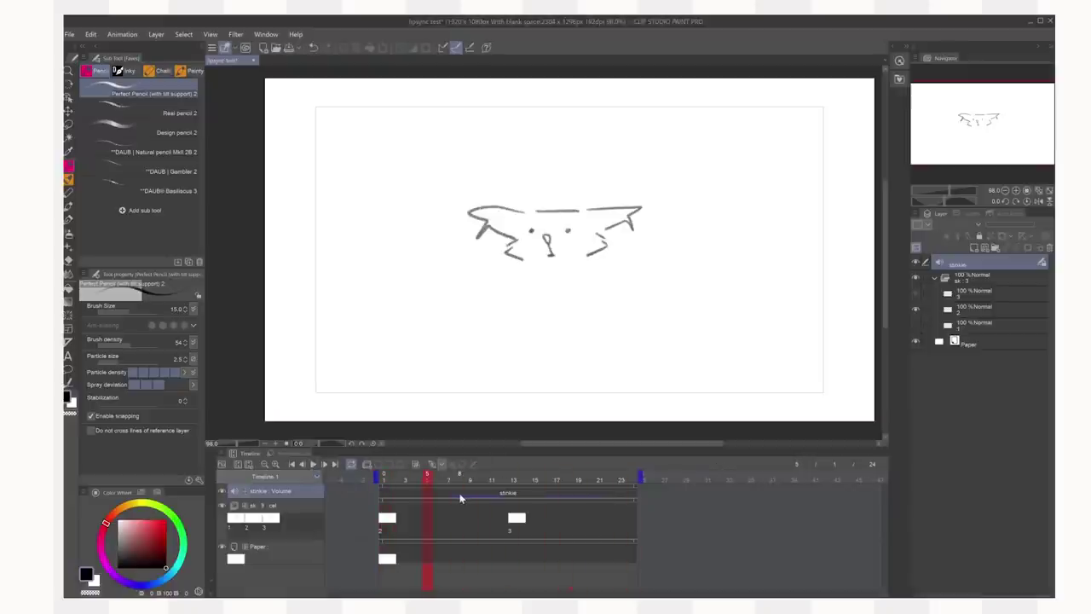
click(483, 479)
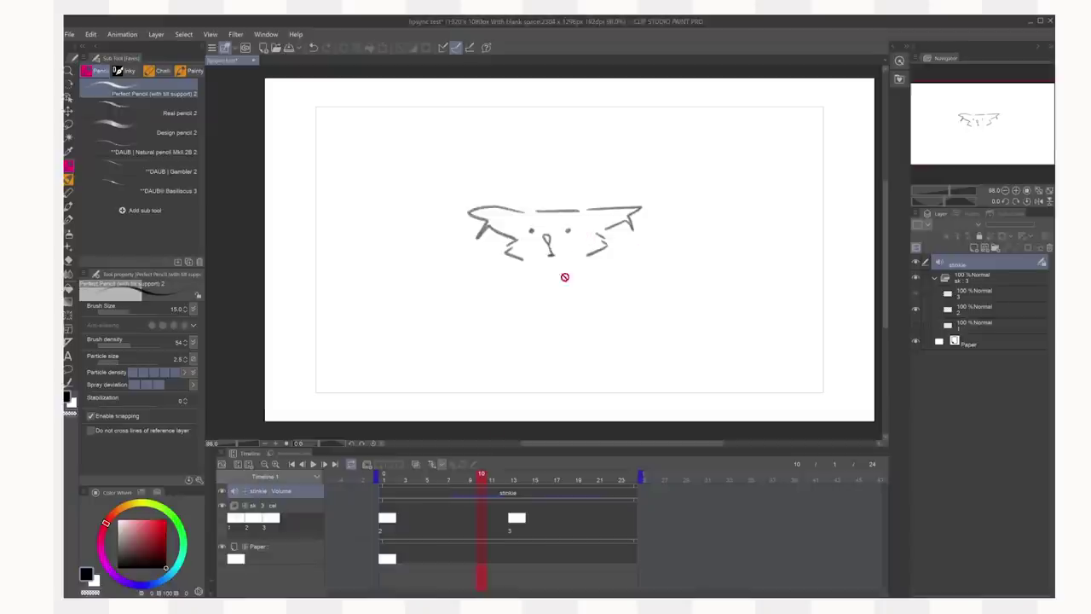
drag(514, 479, 383, 477)
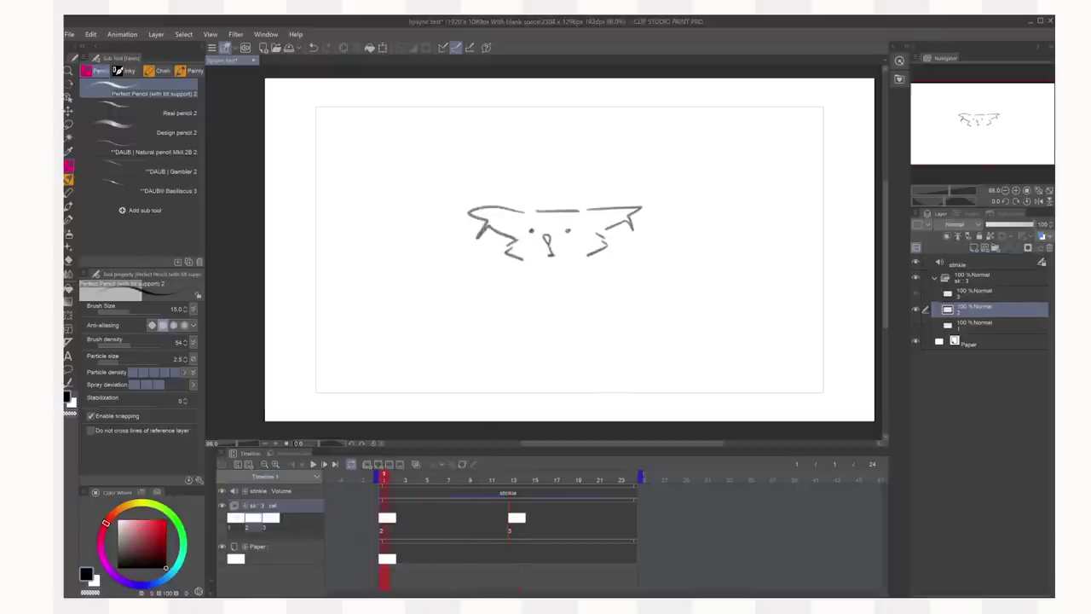
Play the animation repeatedly from frame 1 to compare the timing of the cel change at frame 13 with the audio
click(313, 465)
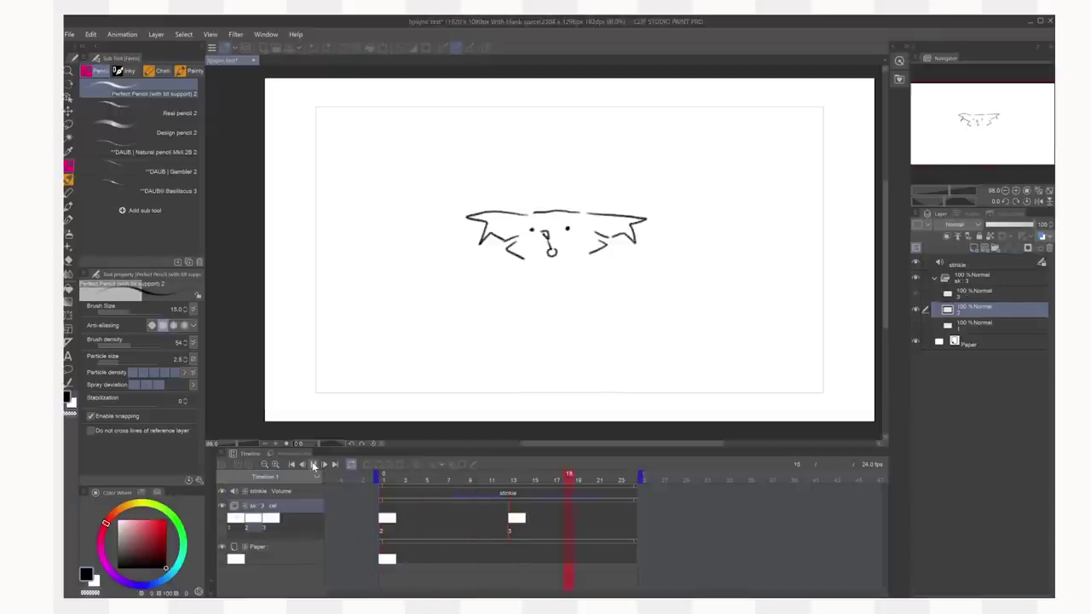
click(313, 464)
click(381, 480)
click(313, 465)
click(313, 464)
drag(448, 483, 339, 482)
click(313, 465)
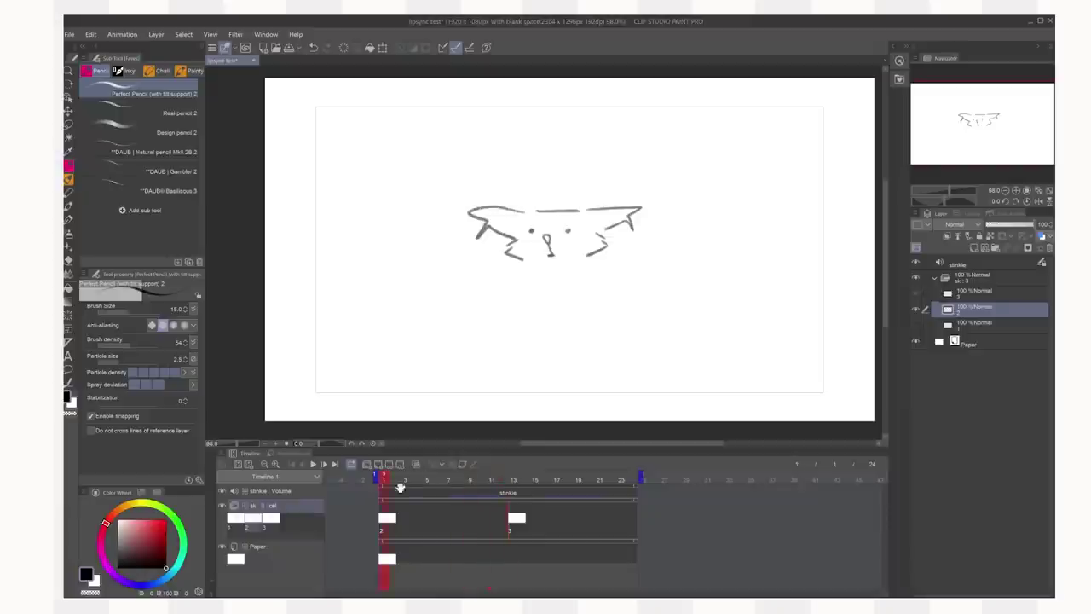
mouse_move(389, 483)
mouse_down()
mouse_move(439, 482)
mouse_move(384, 481)
mouse_up()
click(314, 464)
click(314, 465)
click(416, 484)
Move cel 3 from frame 13 to frame 6 and play the animation to check its timing against the audio
click(518, 527)
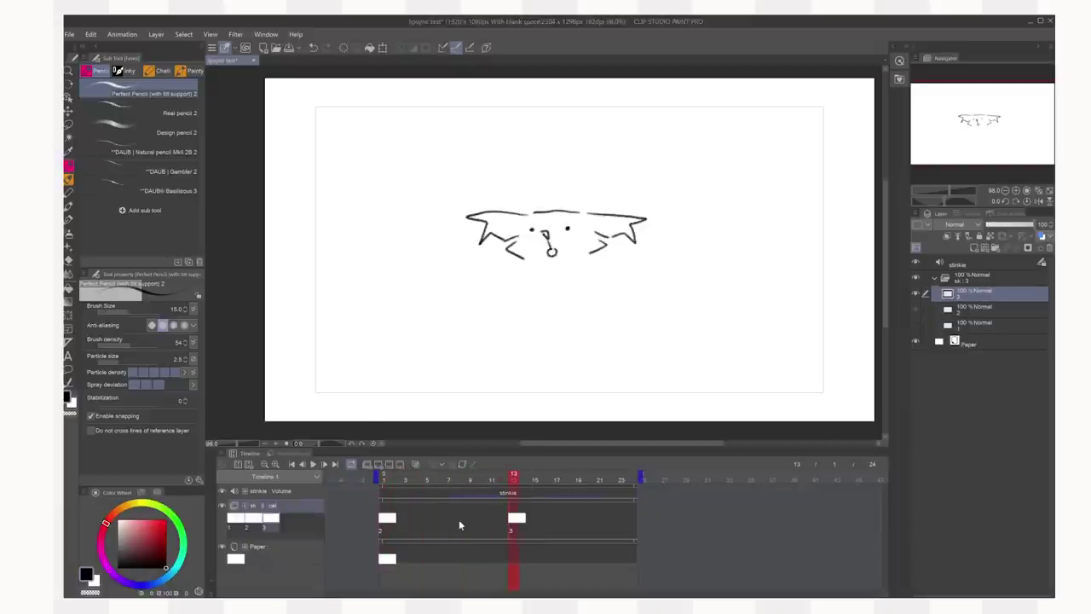
drag(456, 524, 435, 522)
click(405, 483)
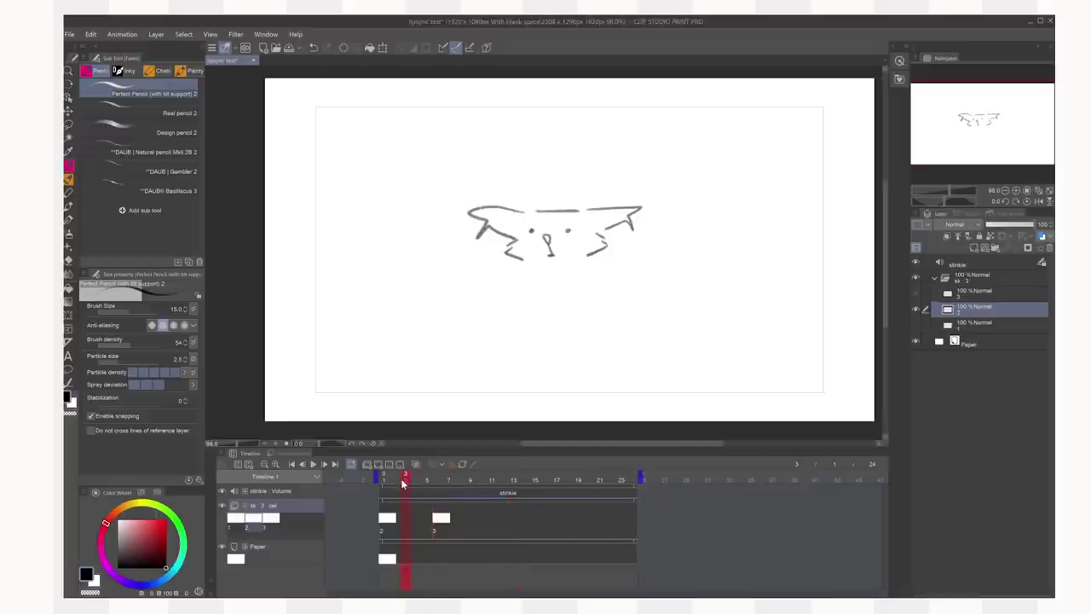
click(314, 465)
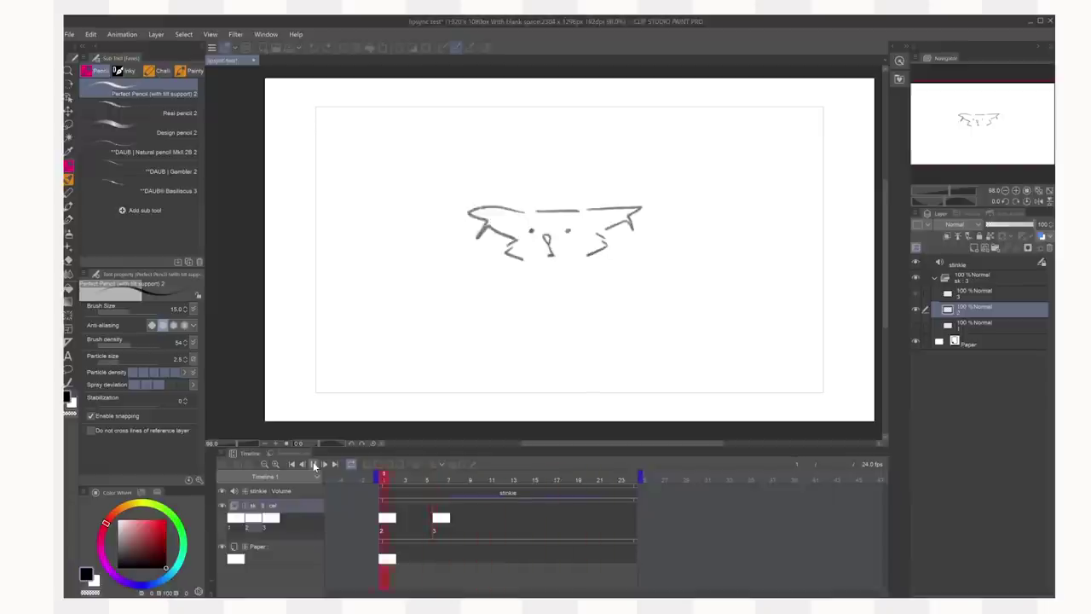
click(476, 479)
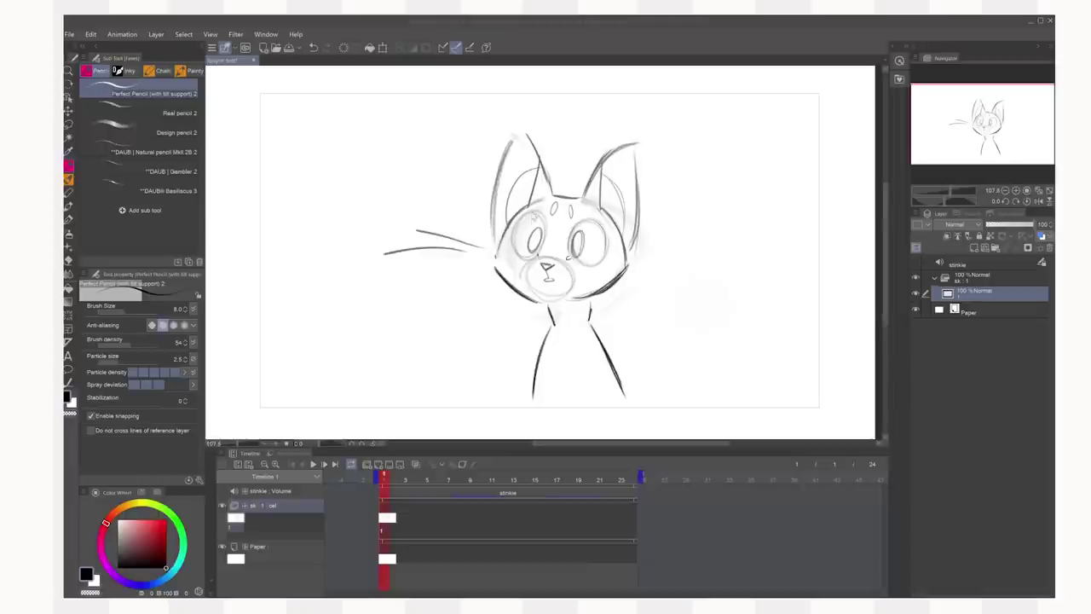
Review the settings for a new animation document without creating one
click(69, 34)
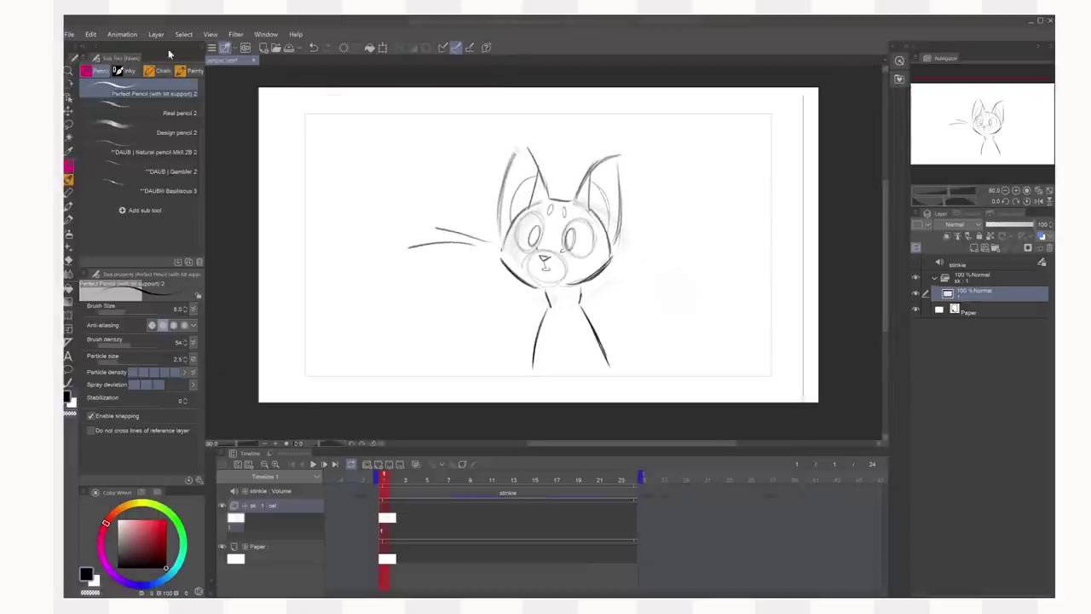
click(94, 41)
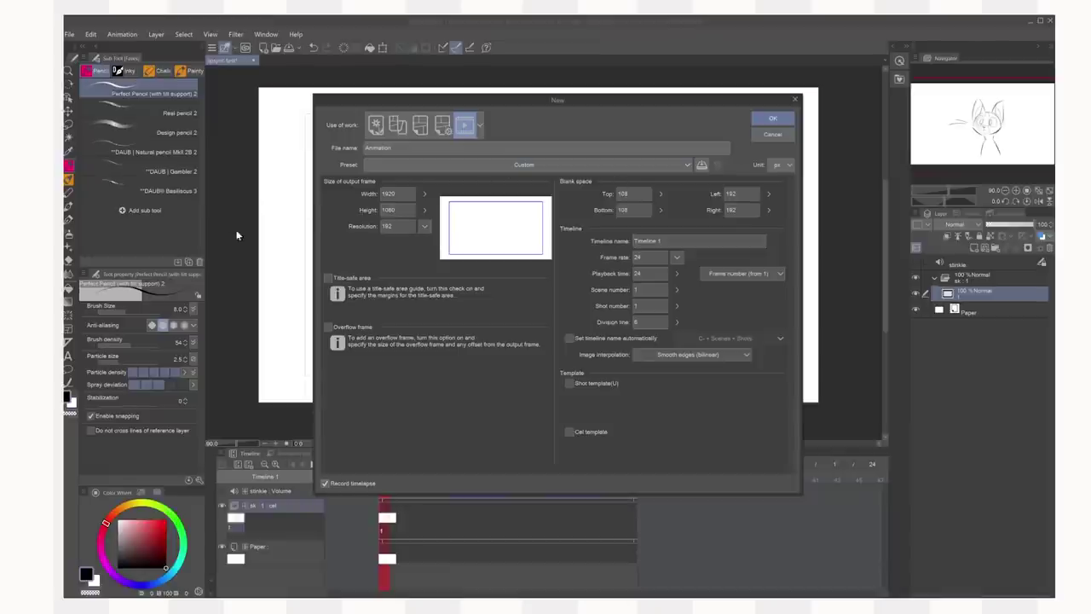
click(767, 140)
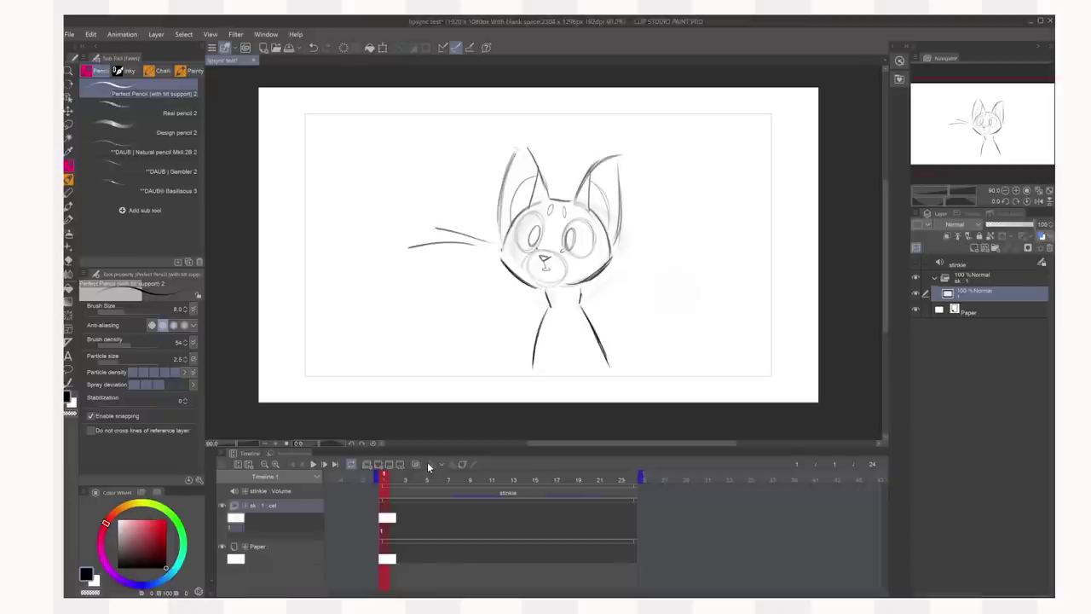
Scrub and play the stinkie audio against the upright-eared cat sketch
drag(533, 479, 449, 502)
click(315, 464)
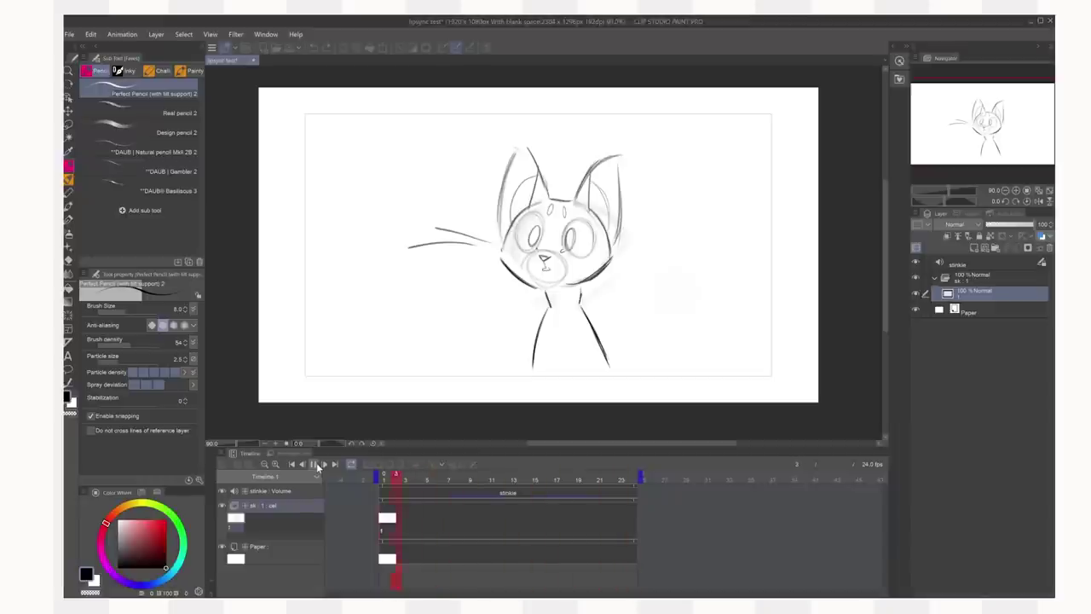
click(315, 463)
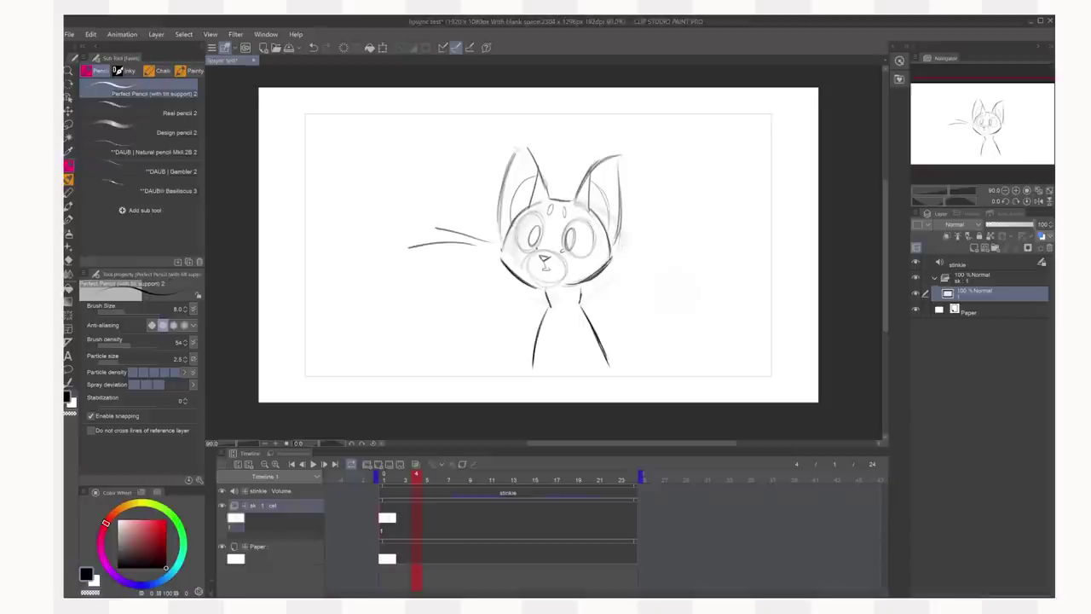
Draw two short curved eyebrows above the cat's eyes in cel 1
scroll(588, 255, up, 3)
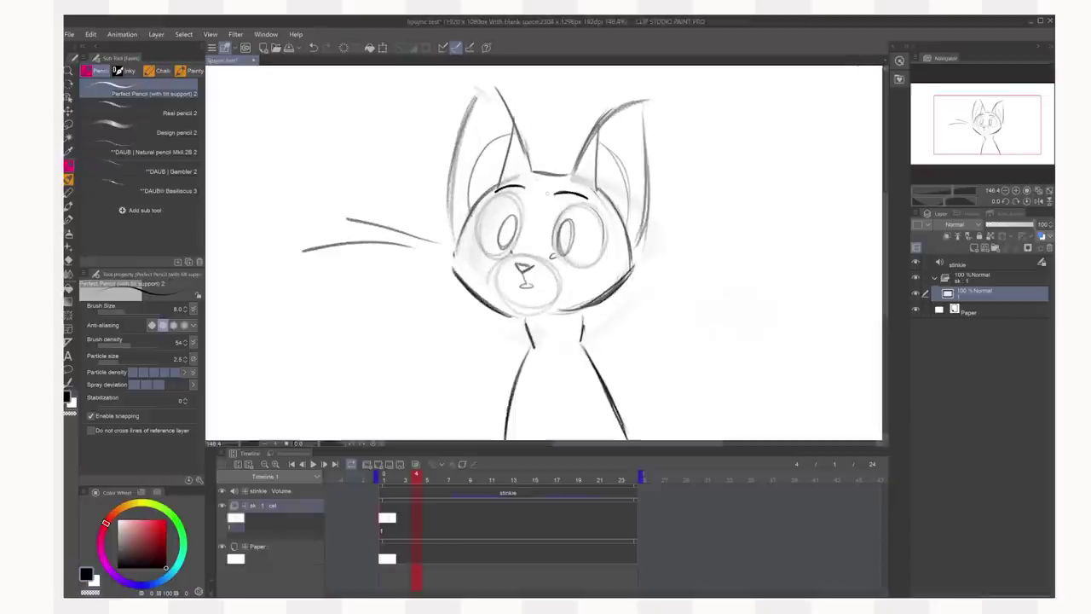
scroll(547, 192, down, 3)
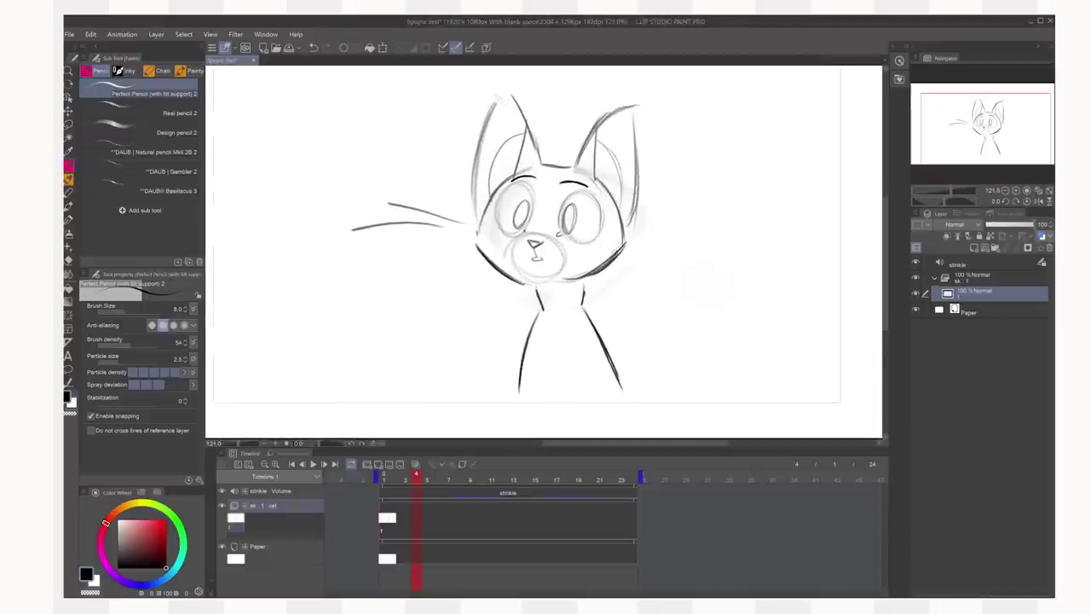
drag(657, 238, 656, 247)
Add a blank second cel at frame 16 and turn on onion skin to show the first pose
drag(417, 477, 504, 486)
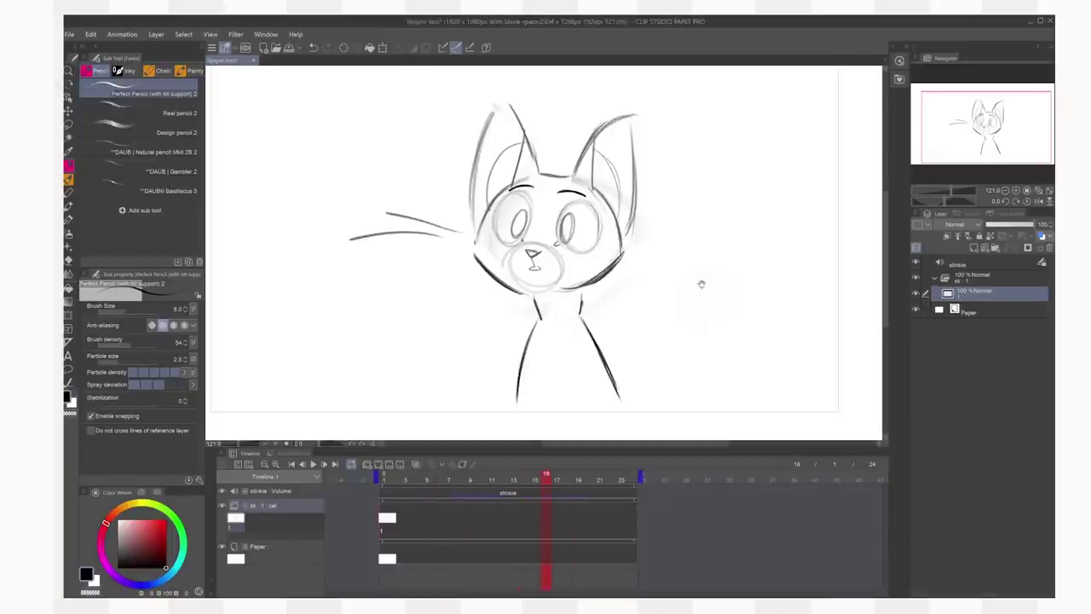
mouse_move(699, 285)
mouse_down()
mouse_move(690, 306)
mouse_move(688, 283)
mouse_up()
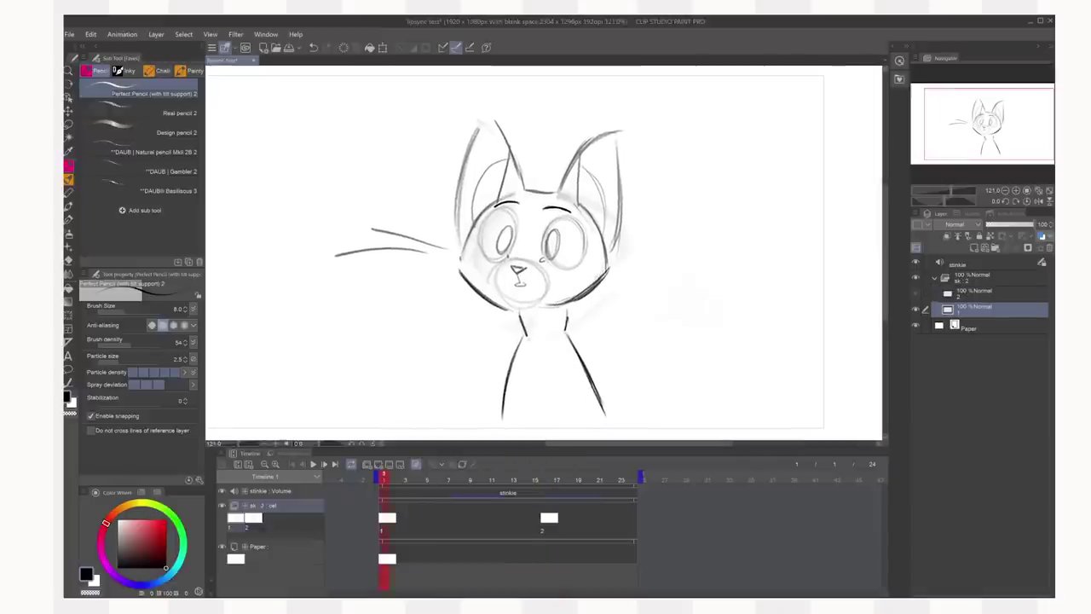
click(546, 480)
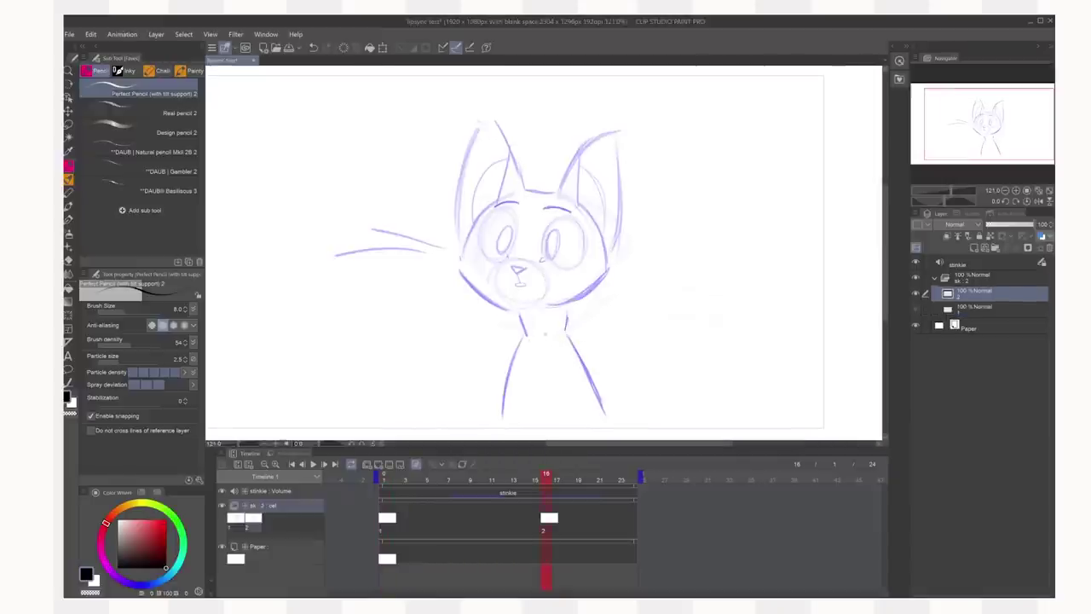
Rough out the cat's head and lowered ears over the onion skin in the cel at frame 16
scroll(521, 329, up, 1)
drag(559, 265, 538, 339)
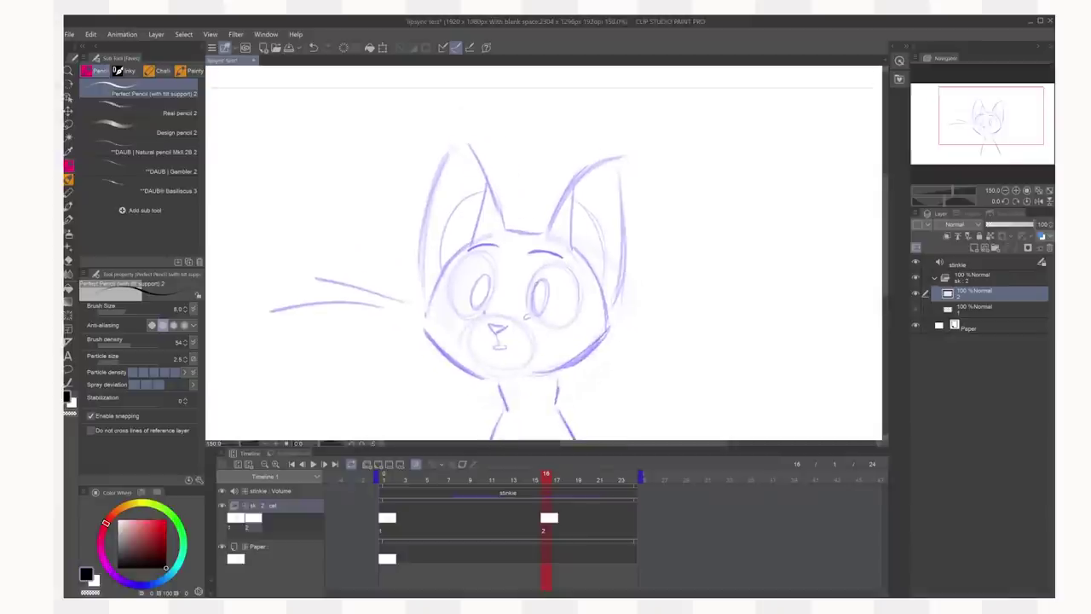
scroll(541, 280, up, 1)
drag(540, 280, 554, 253)
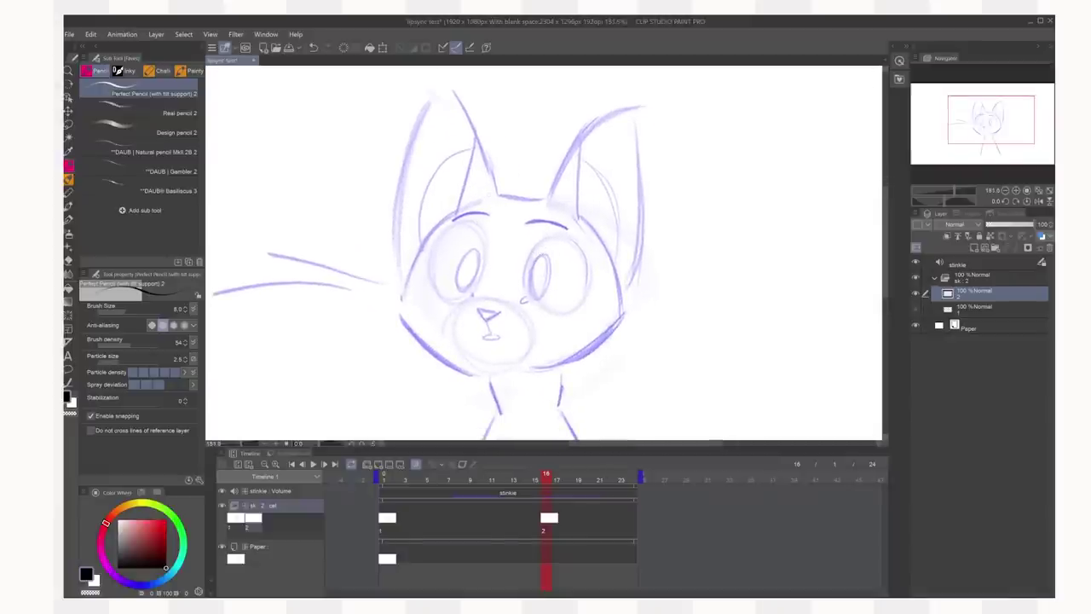
drag(488, 194, 412, 266)
drag(451, 205, 629, 323)
drag(527, 176, 411, 295)
drag(625, 255, 503, 350)
drag(545, 232, 571, 307)
drag(550, 192, 615, 93)
Adjust the rough head with a transform, then draw the large eyes and worried eyebrows
key(ctrl+t)
drag(512, 281, 523, 266)
key(Return)
drag(437, 271, 483, 266)
drag(540, 285, 592, 278)
key(ctrl+z)
drag(452, 200, 496, 197)
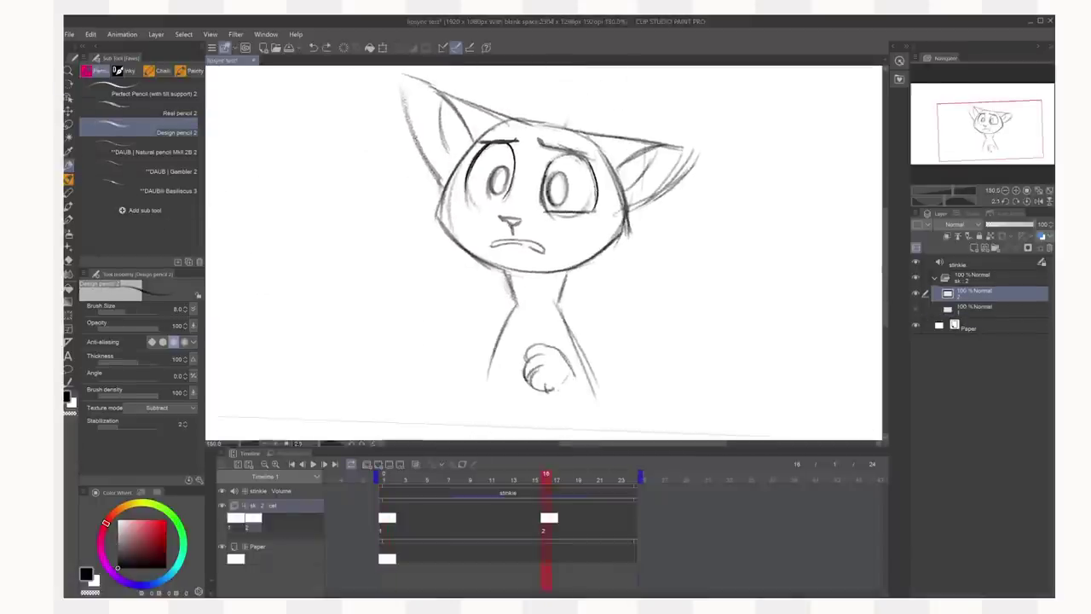
Reposition the worried cat sketch, then outline its torso, raised arm and far ear with the pencil
drag(648, 341, 756, 187)
key(ctrl+d)
click(69, 111)
drag(562, 239, 532, 237)
key(p)
drag(485, 313, 455, 416)
drag(550, 308, 584, 419)
drag(542, 390, 551, 430)
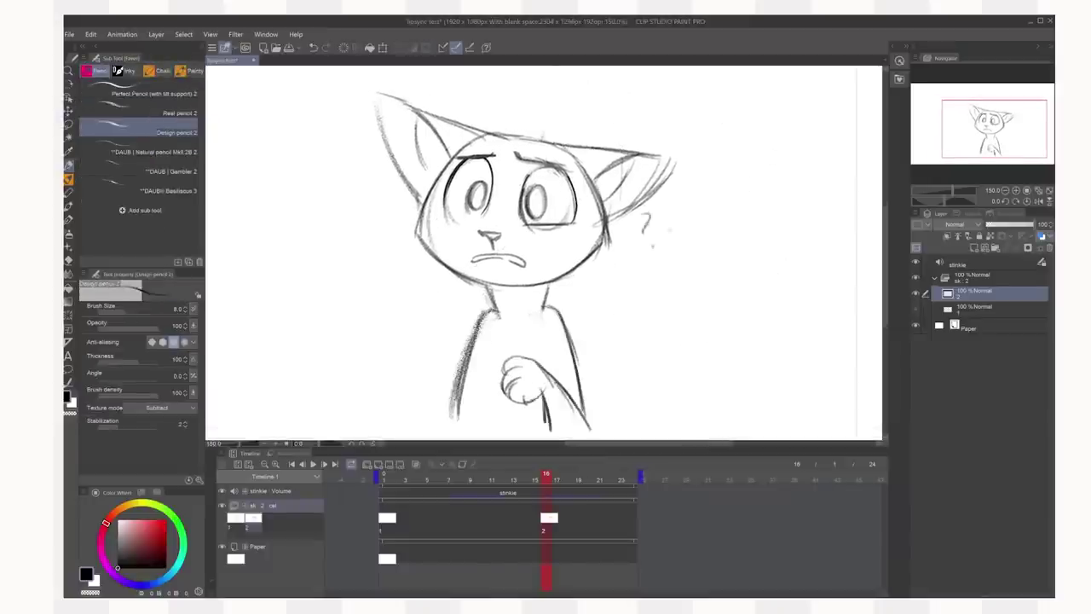
drag(669, 164, 607, 221)
Flip back and forth between the cels at frames 1 and 16 to compare the two poses
key(Left)
key(Right)
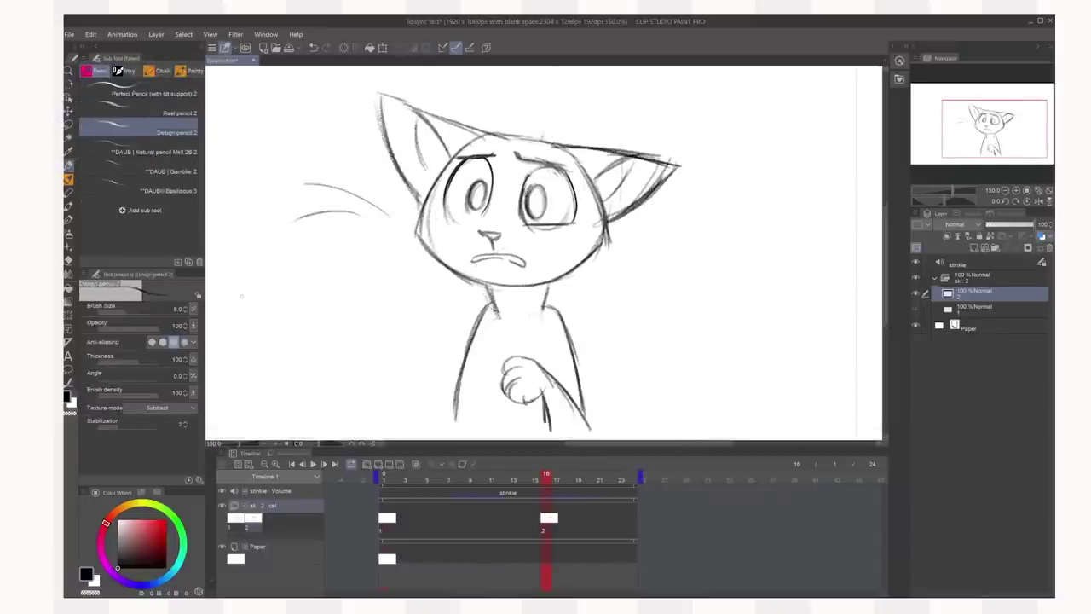
key(Left)
key(Right)
key(Left)
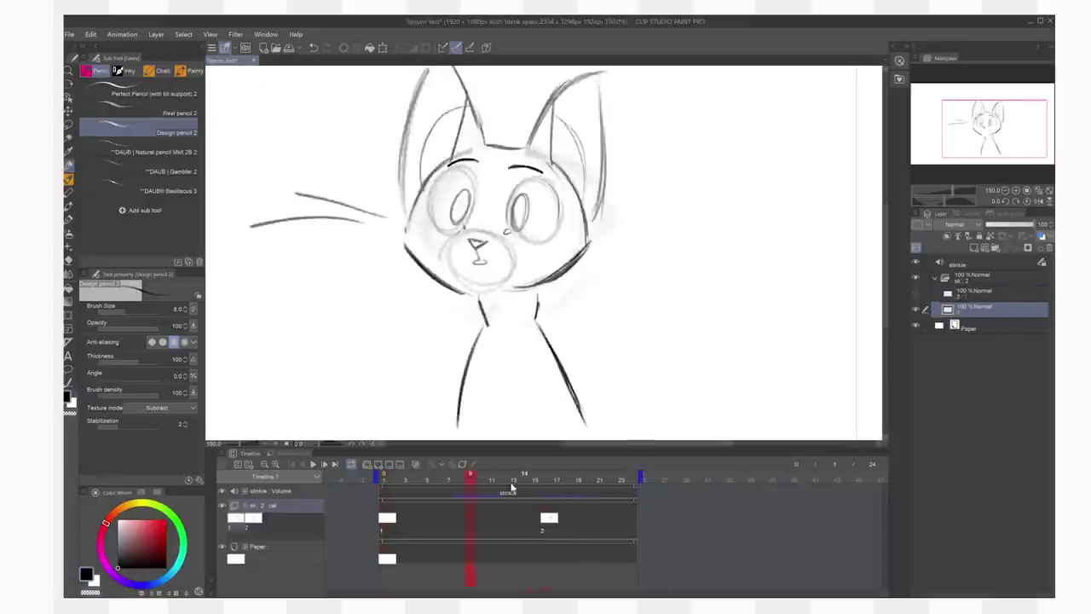
Play the animation, retime the worried pose's cel from frame 16 to frame 6, and play it back again
click(315, 464)
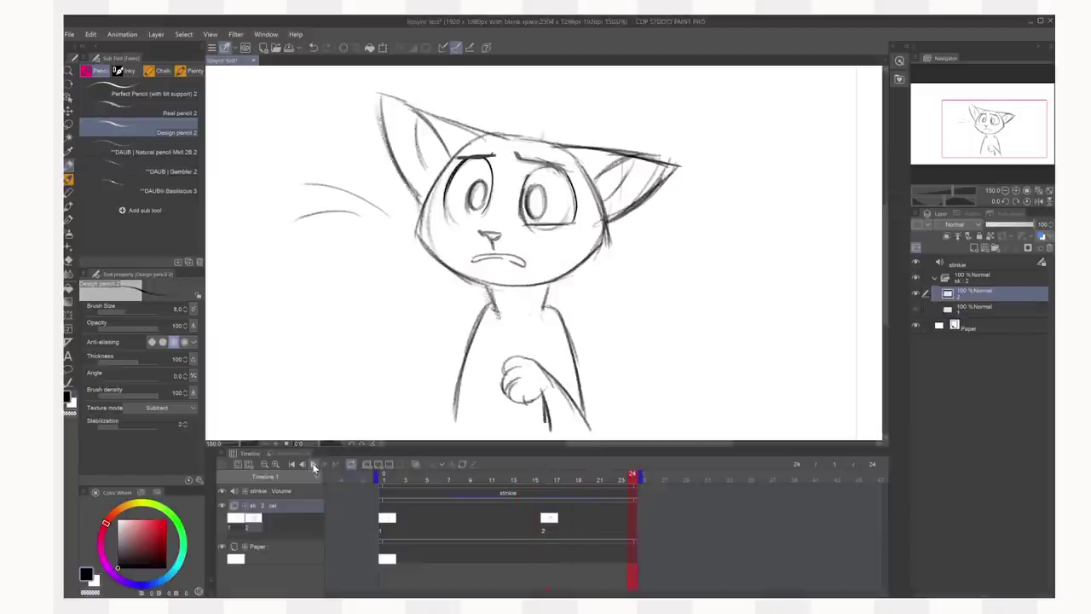
click(432, 482)
click(548, 520)
drag(438, 510, 285, 469)
click(314, 464)
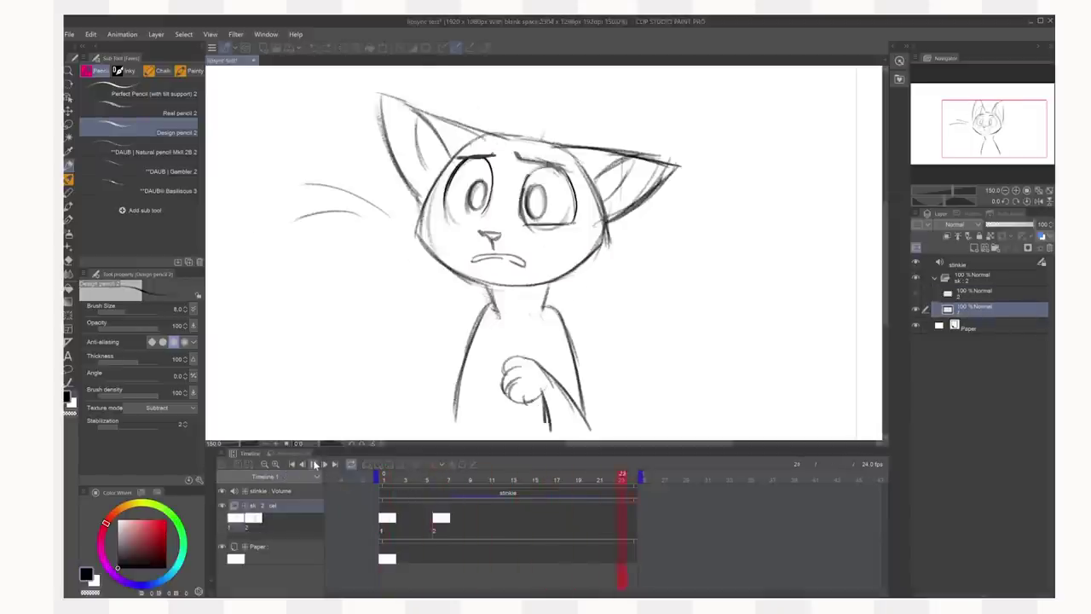
Add a new cel at frame 4 between the two key poses and turn on the onion skin
click(439, 484)
click(419, 498)
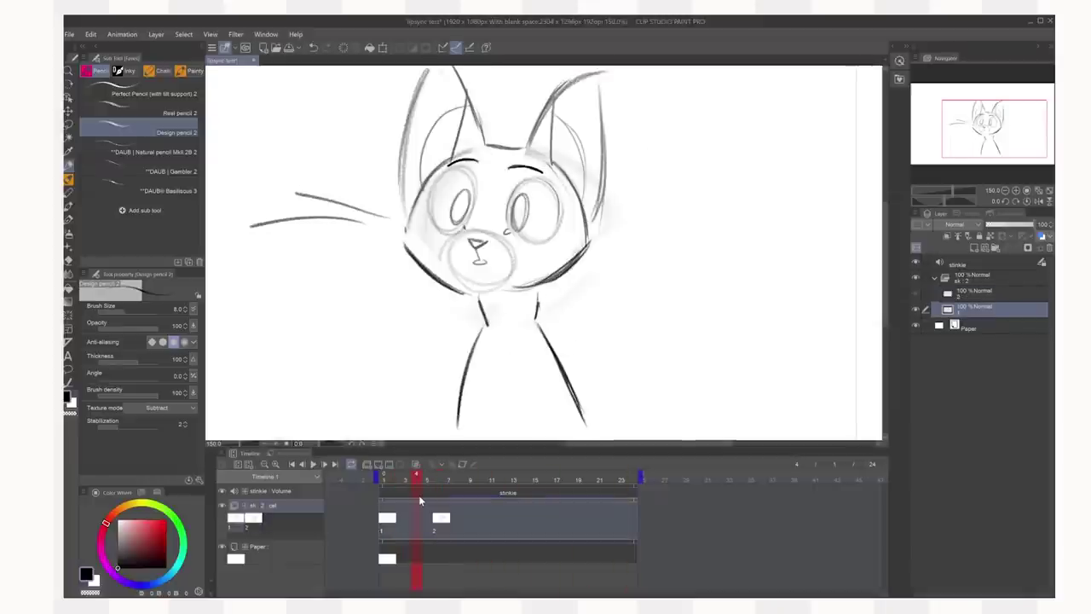
key(ctrl+shift+n)
click(408, 480)
click(414, 480)
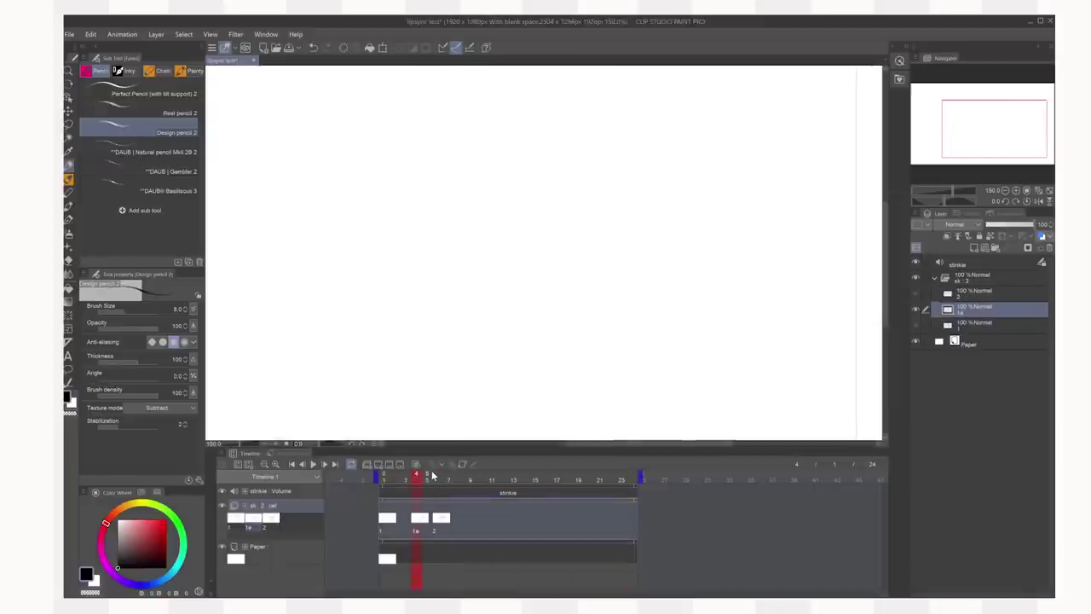
click(416, 464)
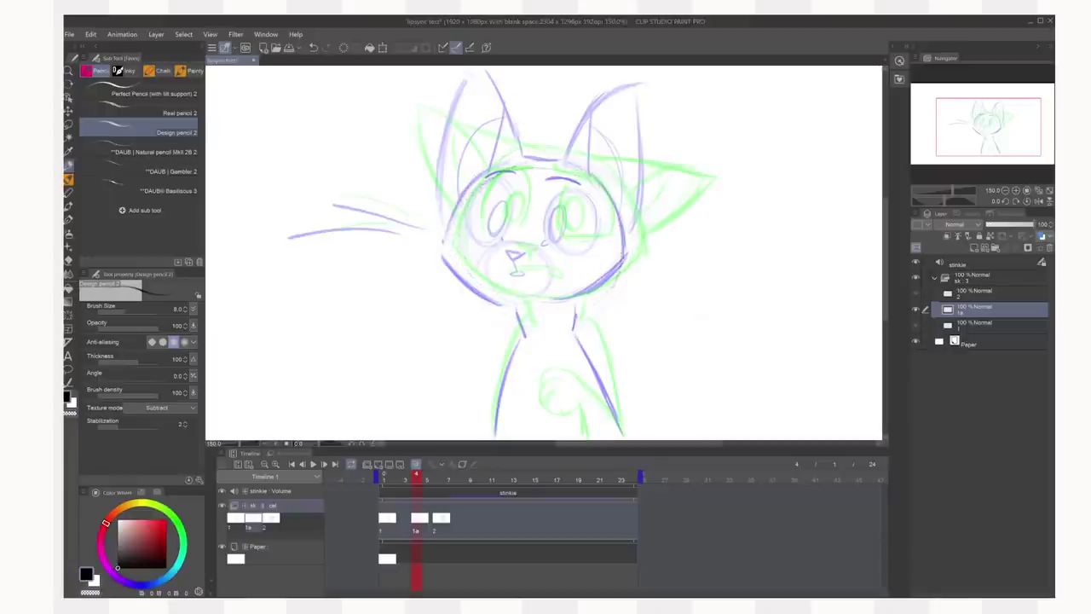
Hide the onion skin and flip back and forth through the cels at frames 1, 4 and 6 to compare the poses
key(o)
key(Right)
key(Left)
key(Left)
key(Right)
key(Right)
key(Left)
key(Left)
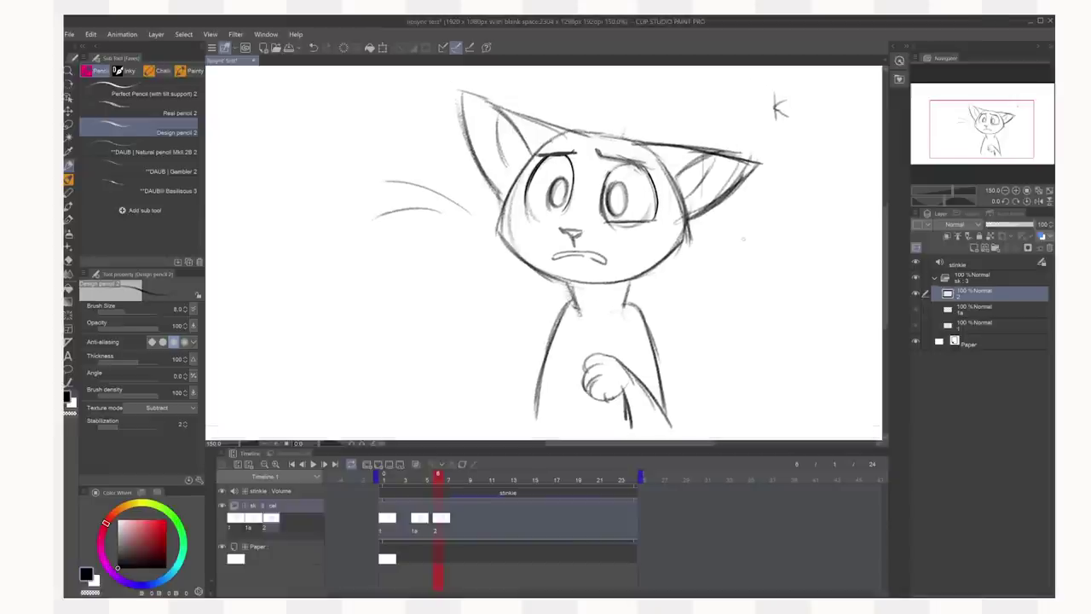
Add a new cel at frame 13 and show the onion skin of the worried pose
mouse_move(441, 478)
mouse_down()
mouse_move(423, 484)
mouse_move(446, 489)
mouse_move(419, 488)
mouse_move(442, 500)
mouse_move(416, 484)
mouse_move(514, 485)
mouse_move(421, 484)
mouse_move(508, 493)
mouse_up()
key(ctrl+shift+n)
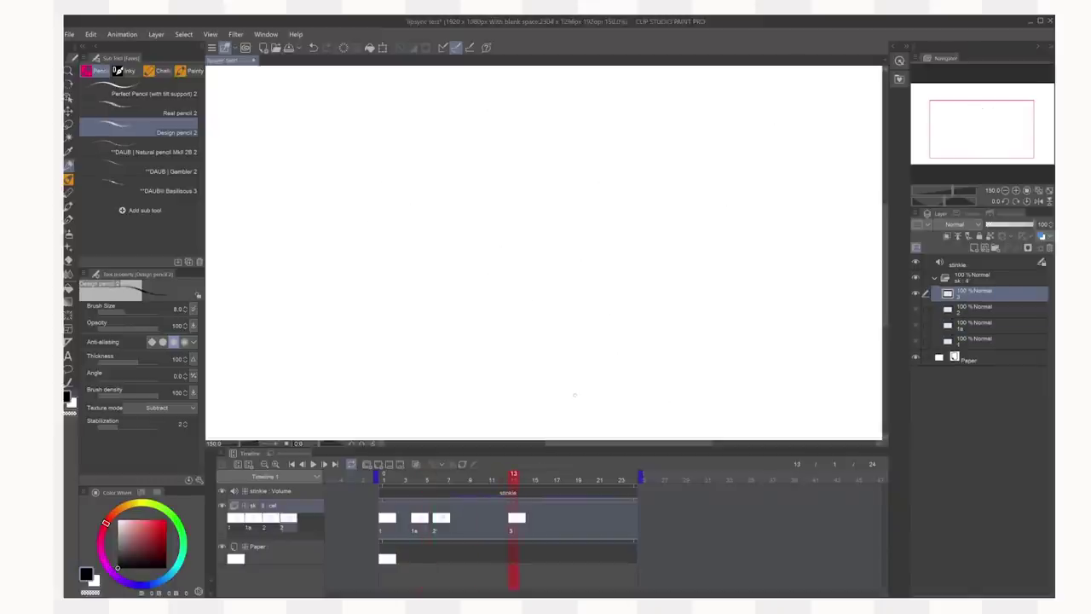
key(o)
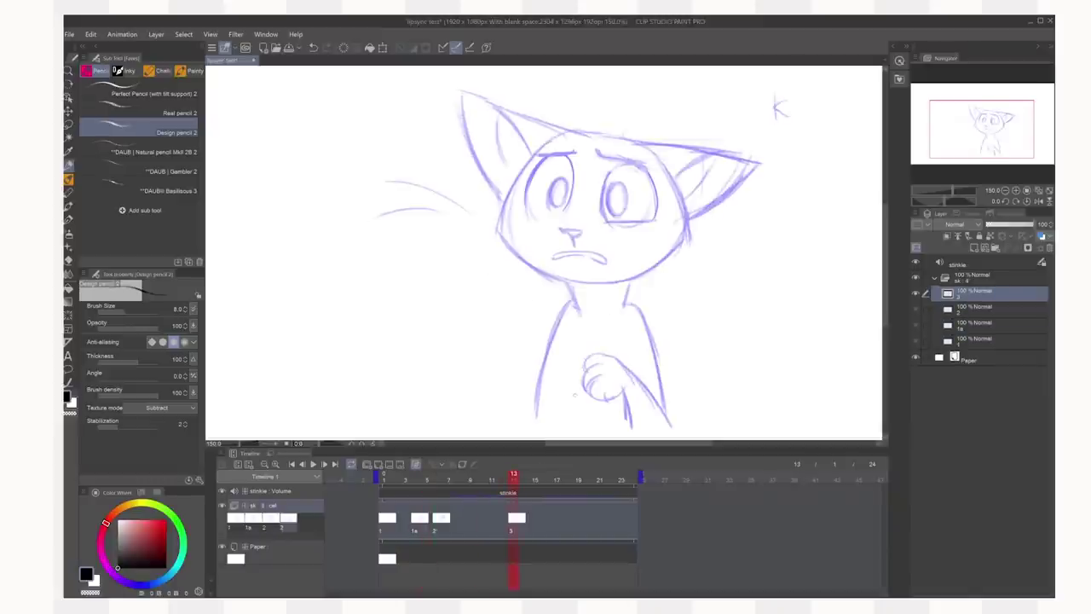
Rough in the settling pose over the onion skin, hide the onion skin, and shift the lassoed sketch slightly down
drag(532, 161, 582, 155)
drag(600, 166, 658, 170)
drag(566, 294, 535, 386)
key(o)
key(m)
drag(796, 312, 691, 276)
key(k)
drag(708, 234, 712, 242)
key(ctrl+d)
key(p)
Outline the sides of the head and the jaw, and draw the flat-lidded eyes in the cel at frame 13
drag(670, 170, 701, 230)
drag(564, 160, 520, 249)
drag(625, 242, 672, 241)
drag(621, 197, 628, 242)
drag(569, 198, 573, 225)
drag(585, 301, 691, 274)
Lasso part of the head sketch, move it slightly lower, and deselect
key(m)
drag(576, 145, 546, 254)
ctrl+drag(503, 162, 496, 175)
key(ctrl+d)
key(p)
Compare with the earlier cels, then draw the raised paw and forearm across the chest at frame 13
key(Left)
key(Left)
key(Right)
key(Right)
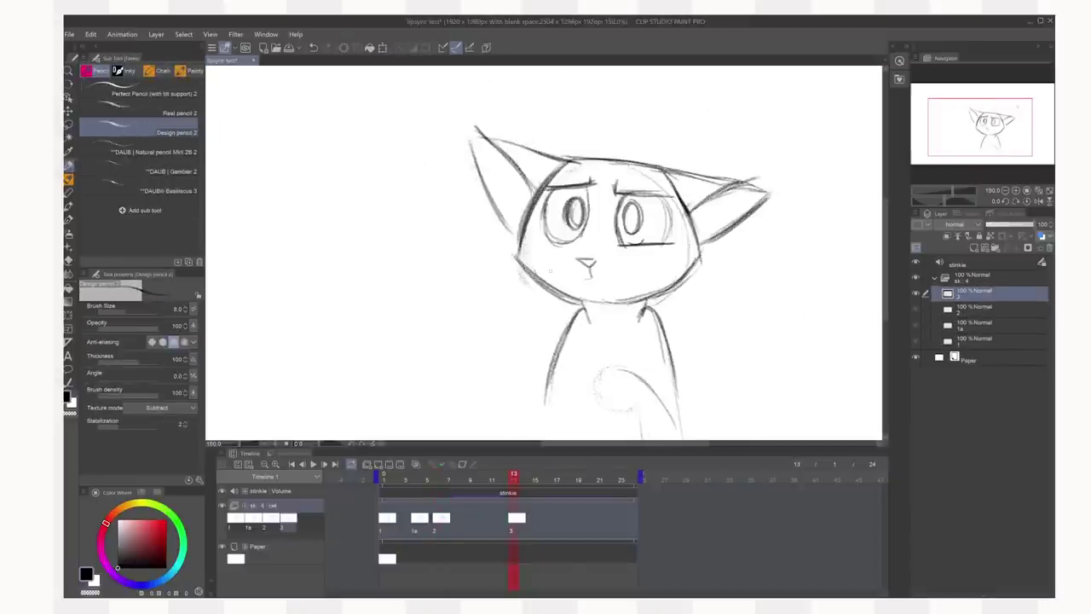
drag(648, 392, 644, 358)
drag(601, 330, 641, 401)
Flip through the cels and play back the animation to check the timing of the frame 13 pose
key(Left)
key(Left)
key(Right)
key(Left)
key(Left)
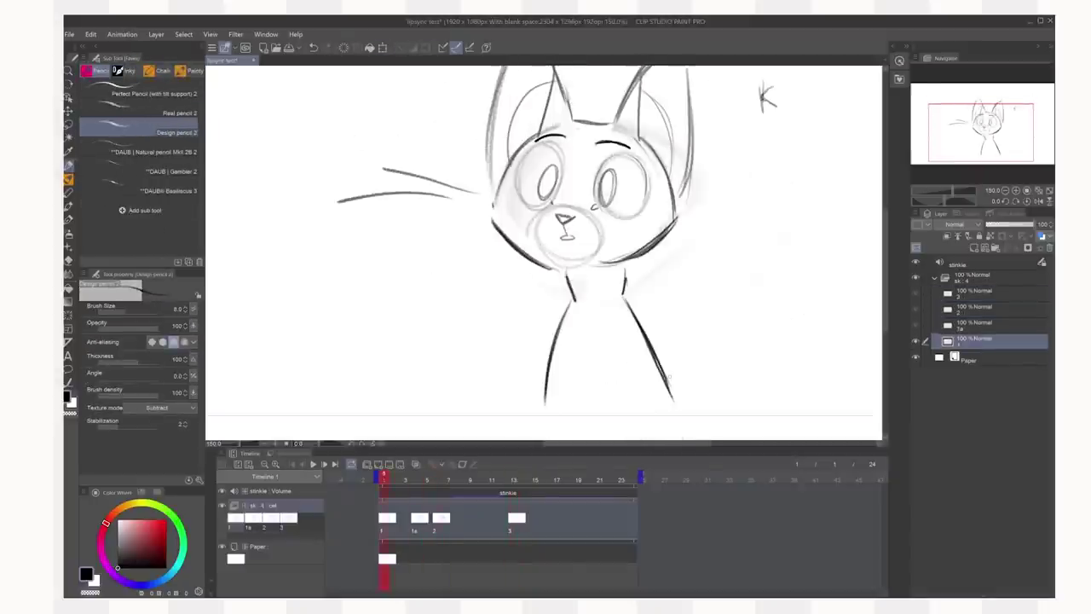
click(314, 464)
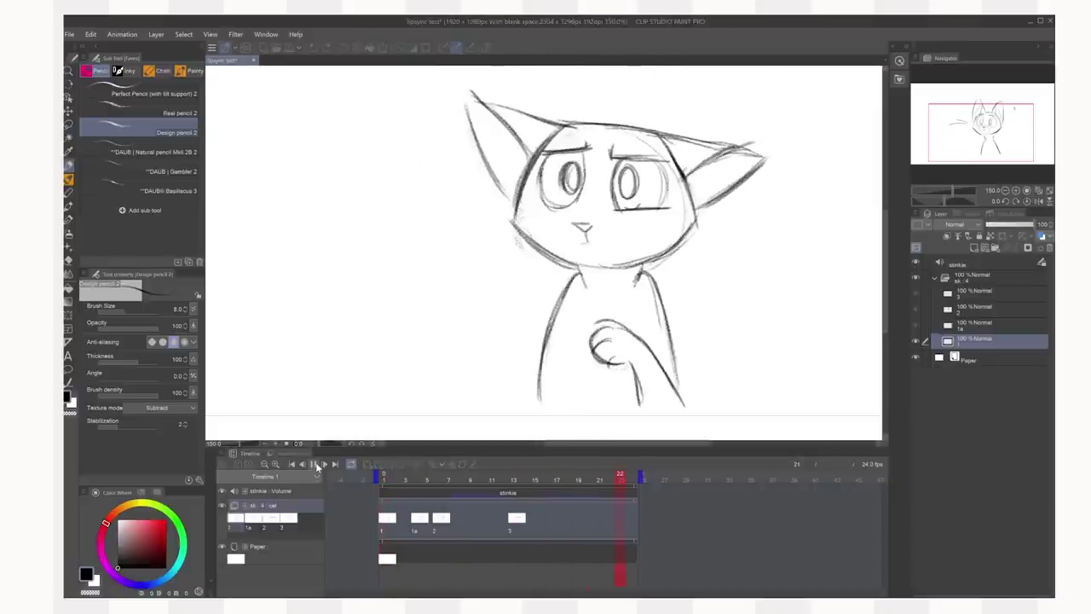
click(448, 476)
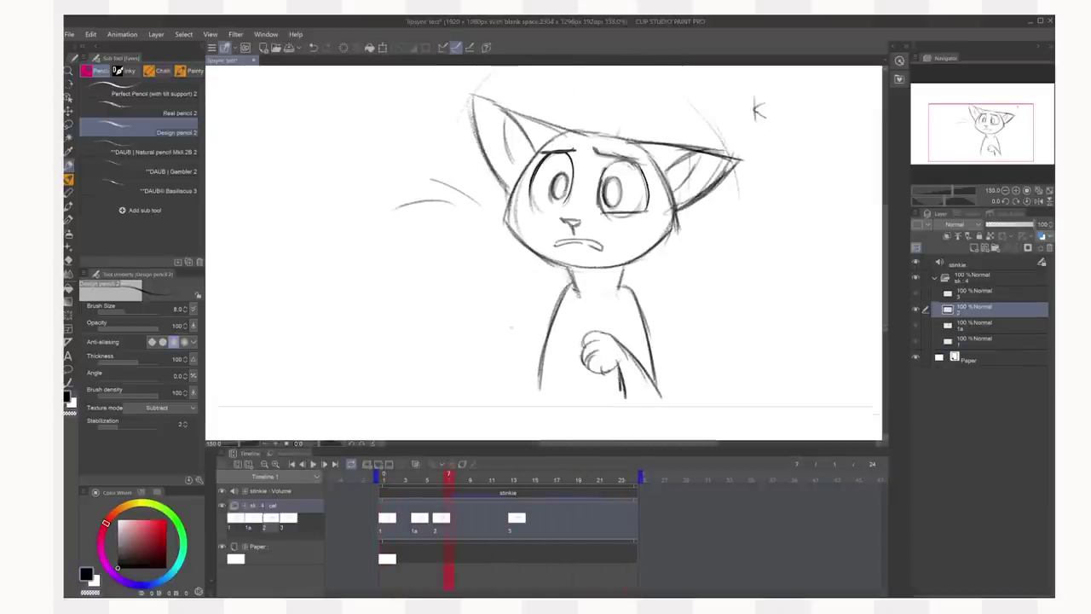
click(511, 487)
Try moving the frame 13 cel to frame 19, play the timing back, and undo the move
click(517, 518)
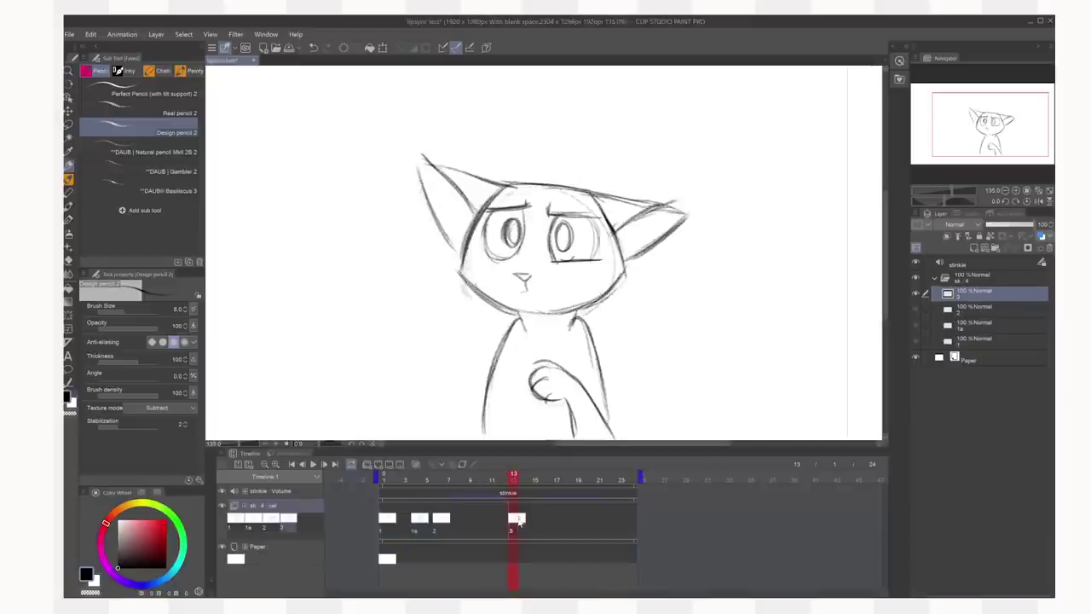
drag(555, 518, 581, 517)
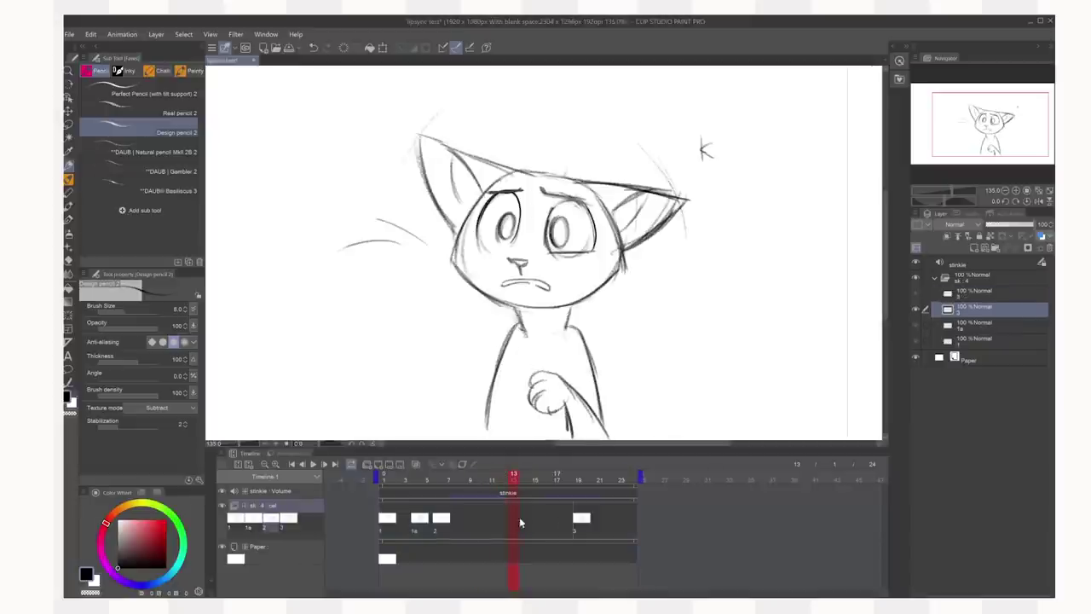
click(313, 464)
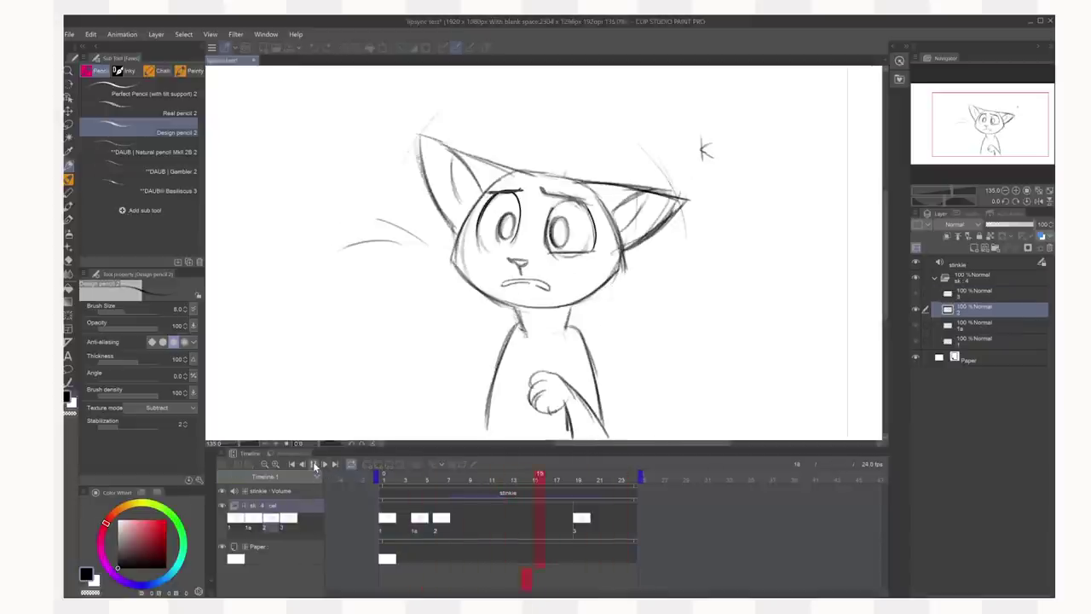
mouse_move(542, 483)
mouse_down()
mouse_move(487, 480)
mouse_move(589, 482)
mouse_move(465, 480)
mouse_move(624, 487)
mouse_move(507, 492)
mouse_move(378, 480)
mouse_move(516, 477)
mouse_move(555, 485)
mouse_move(366, 488)
mouse_move(582, 492)
mouse_move(513, 486)
mouse_up()
key(ctrl+z)
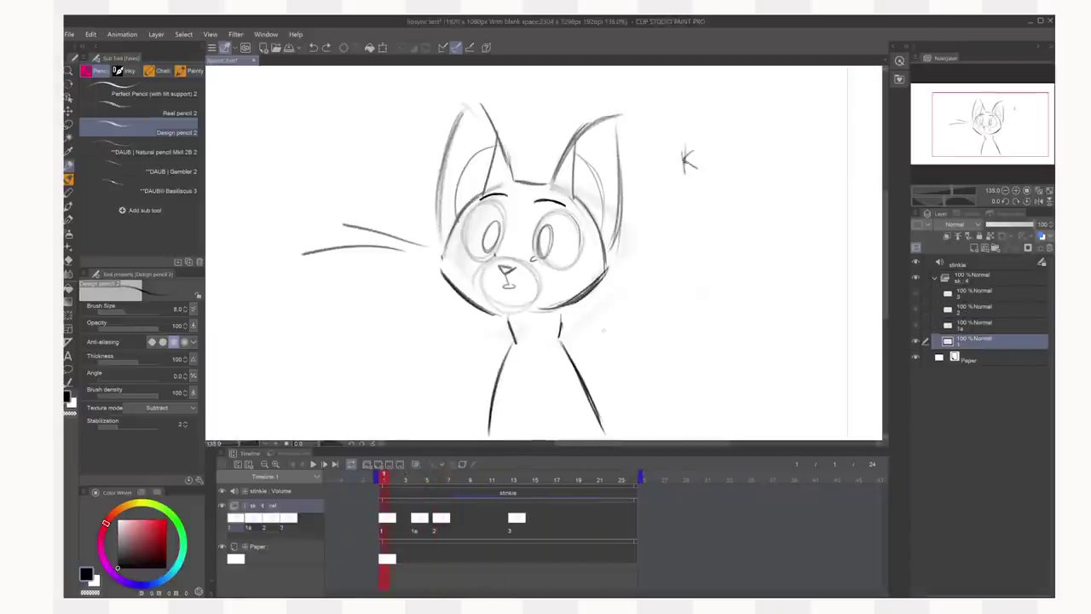
Save the animation file
key(ctrl+s)
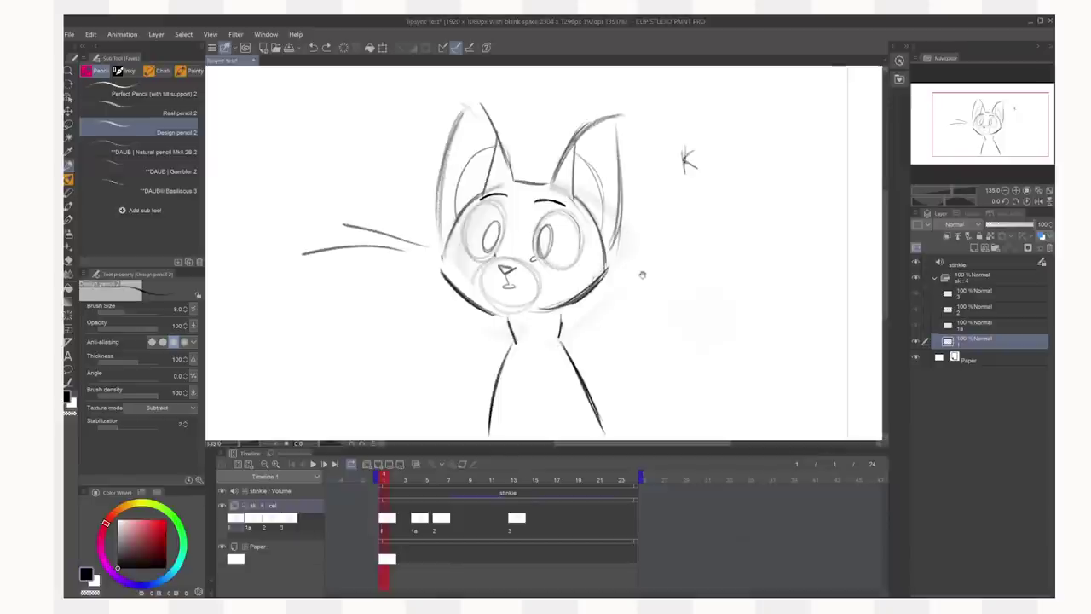
drag(649, 269, 646, 246)
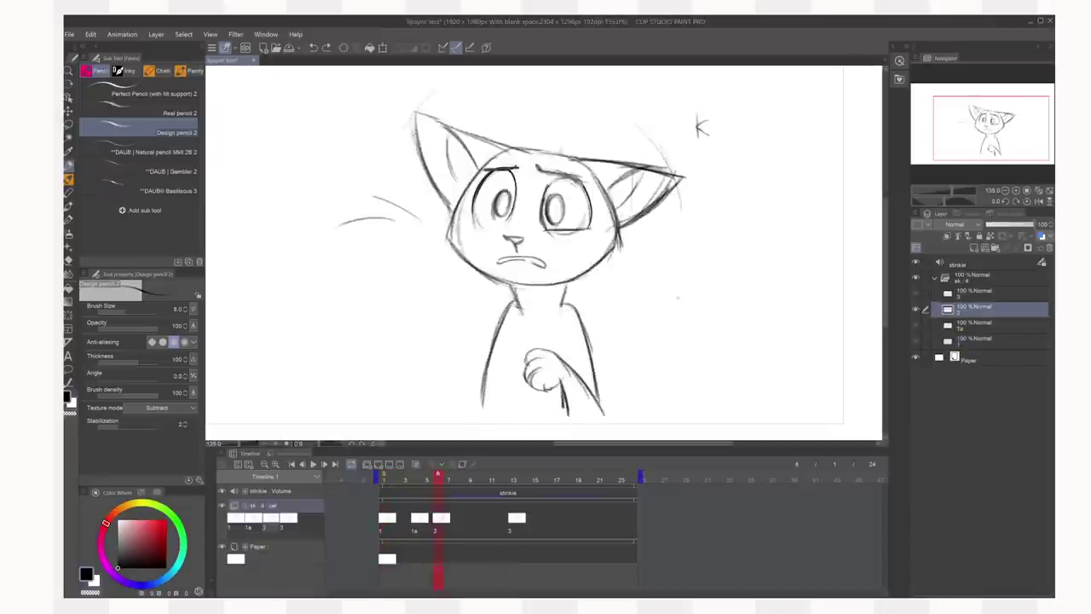
Flip repeatedly between the first three cels, then play the whole animation against the audio
key(Left)
key(Left)
key(Right)
key(Right)
key(Left)
key(Left)
key(Right)
key(Right)
key(Right)
click(313, 464)
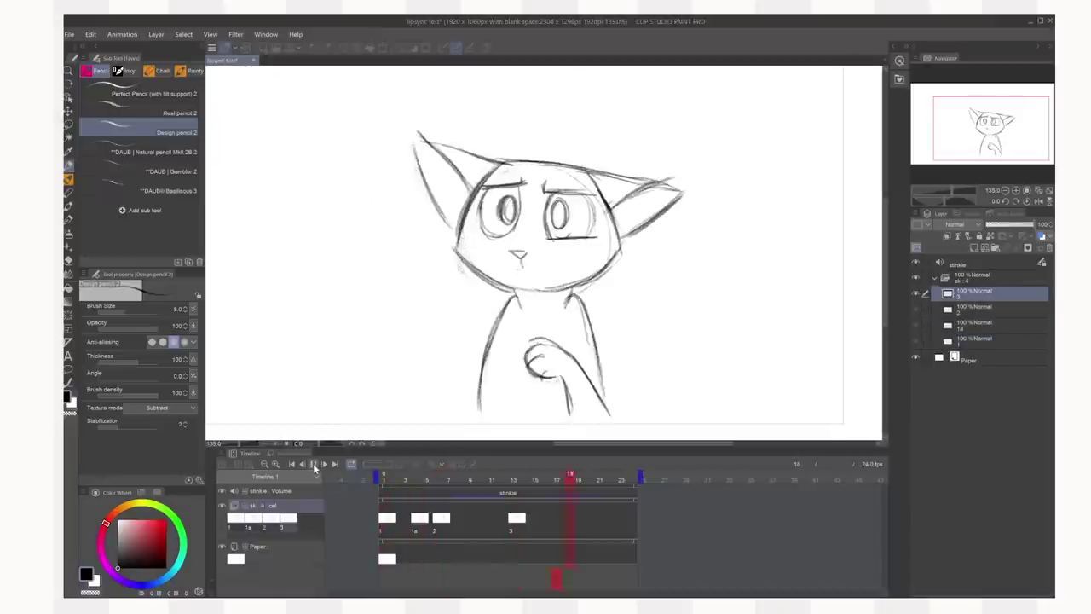
click(388, 478)
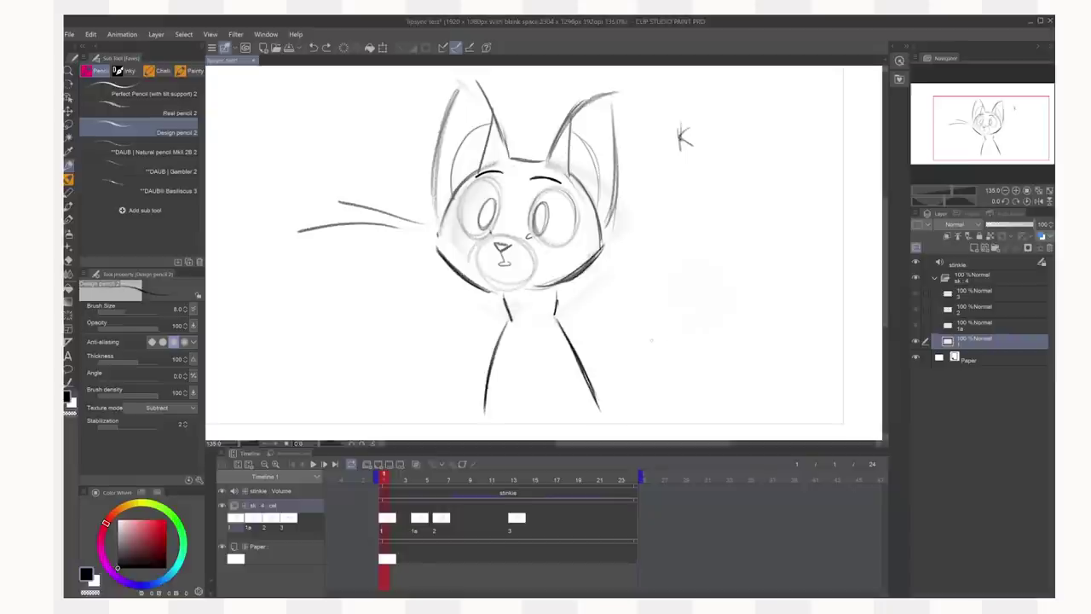
Write the sound notes SS, IH and NKY beside the cat on the cels at frames 4, 6 and 13, then play back
key(Right)
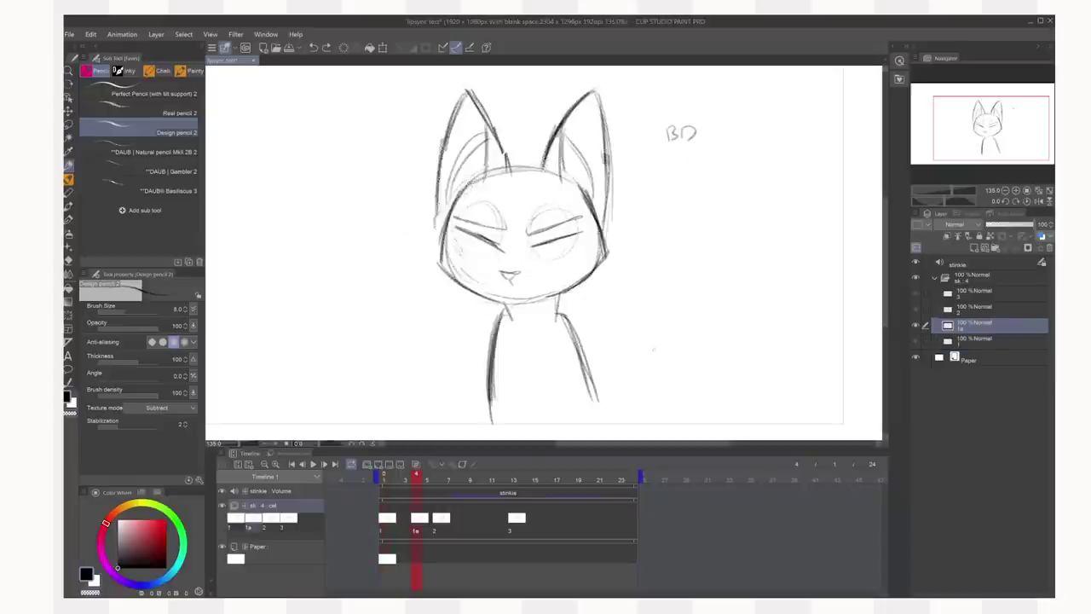
key(Right)
key(Left)
key(Right)
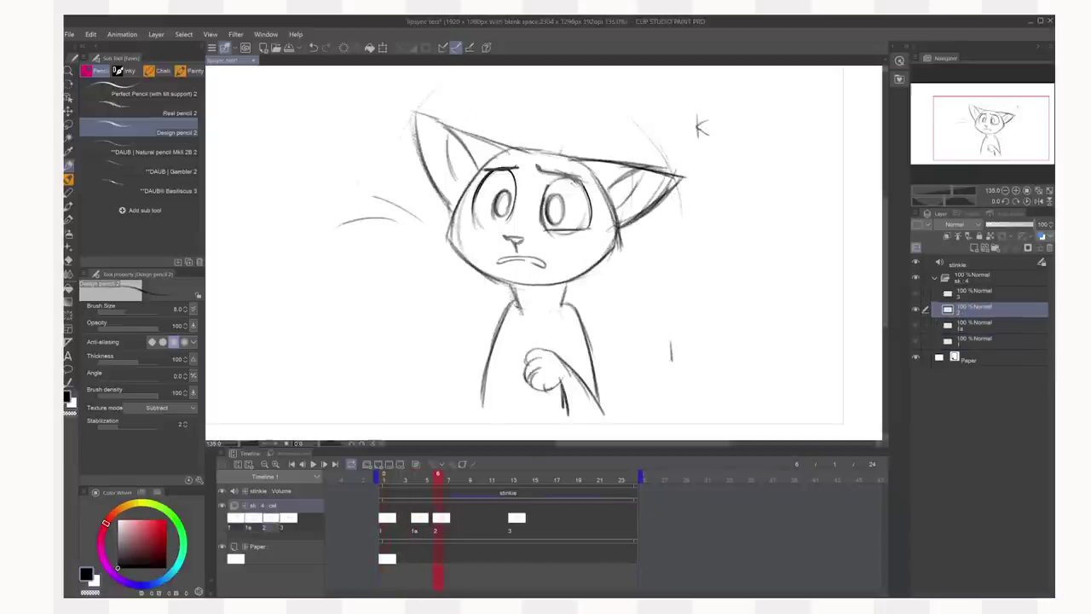
key(Right)
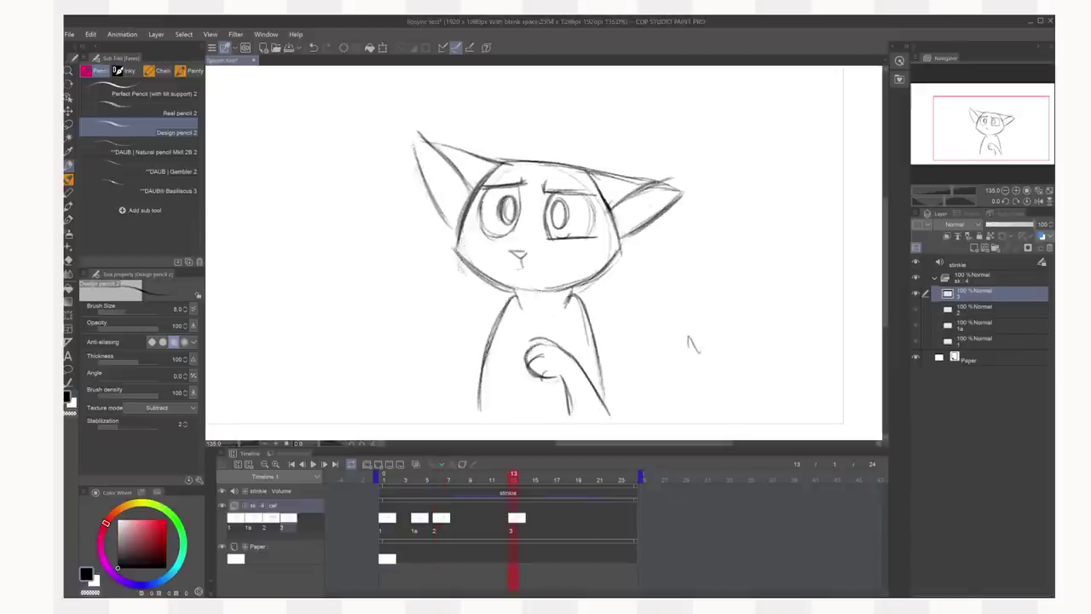
click(313, 464)
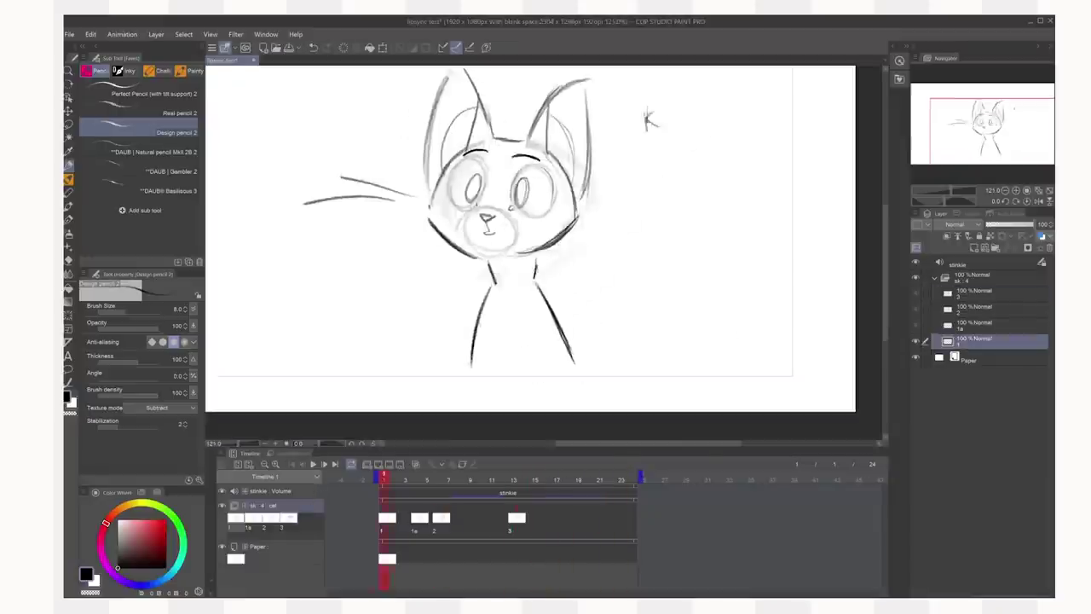
Draw a wavy, clenched mouth below the nose in the SS cel at frame 4
key(Right)
drag(532, 243, 594, 236)
scroll(590, 237, up, 4)
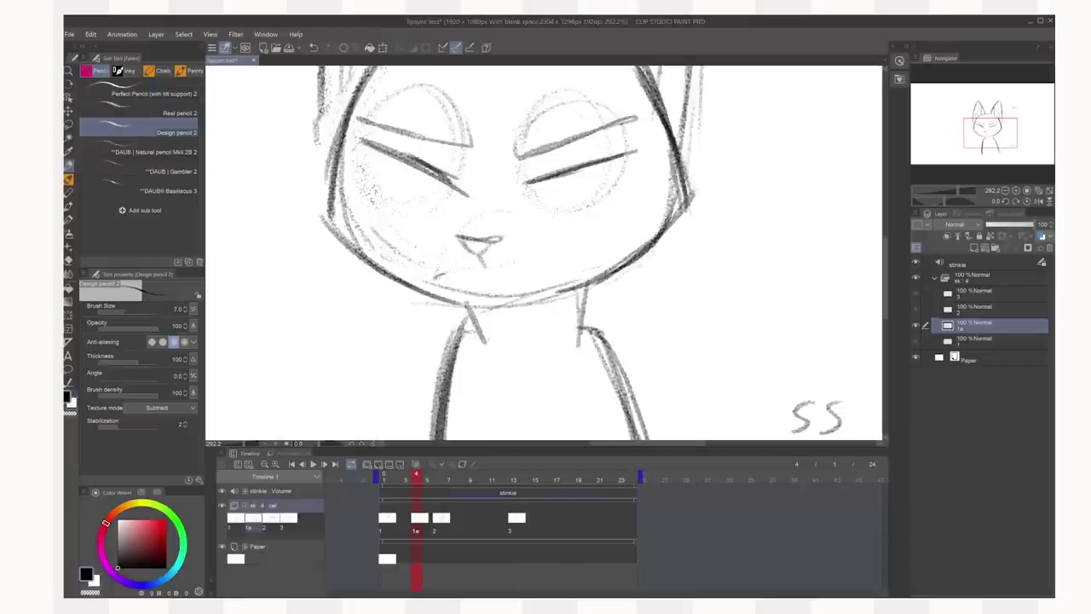
drag(445, 273, 517, 264)
mouse_move(513, 262)
mouse_down()
mouse_move(567, 264)
mouse_move(565, 249)
mouse_move(583, 260)
mouse_up()
key(ctrl+z)
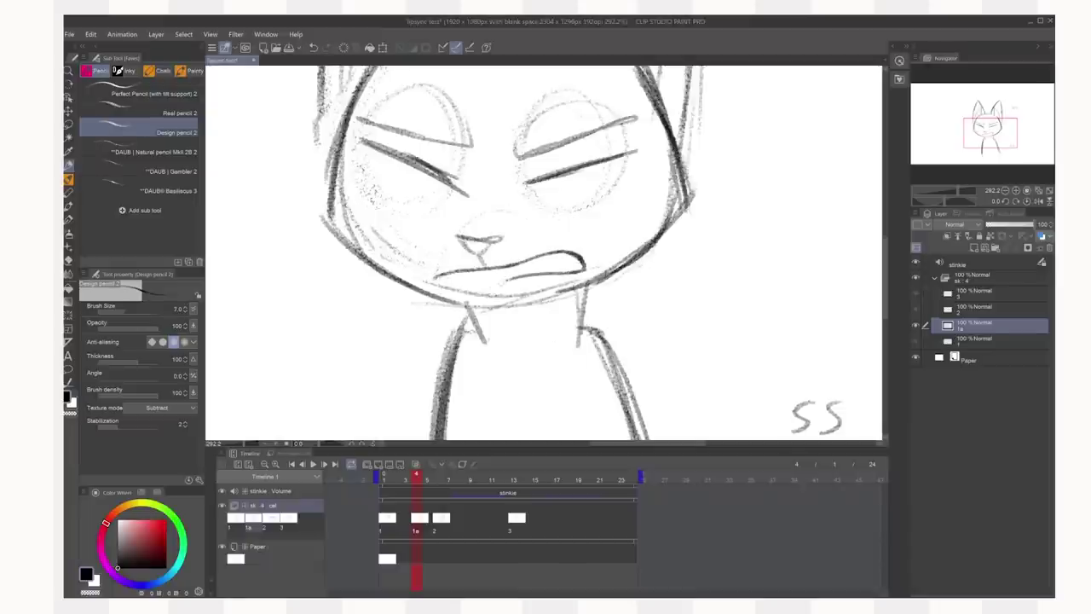
mouse_move(509, 280)
mouse_down()
mouse_move(430, 285)
mouse_move(473, 280)
mouse_up()
drag(544, 264, 574, 262)
Refine the line under the nose and the lower face around the clenched mouth, and undo the stray last stroke
drag(494, 241, 481, 264)
drag(419, 288, 456, 305)
drag(545, 256, 540, 324)
scroll(503, 252, down, 4)
drag(586, 265, 639, 366)
key(ctrl+z)
Lasso the frowning mouth in the IH cel at frame 6 and move it off the face beside the cat
click(439, 518)
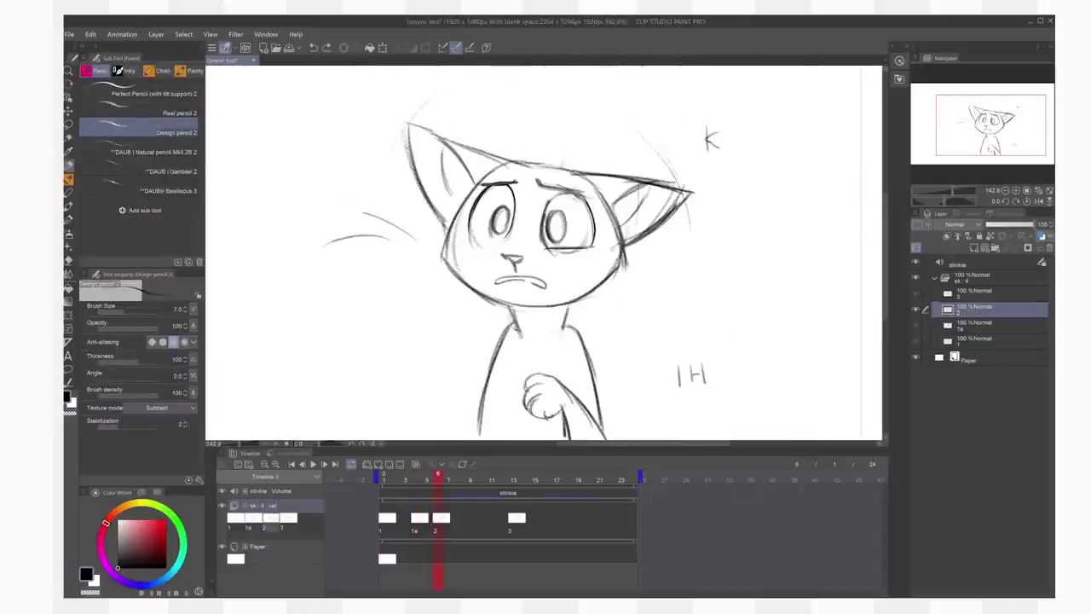
key(m)
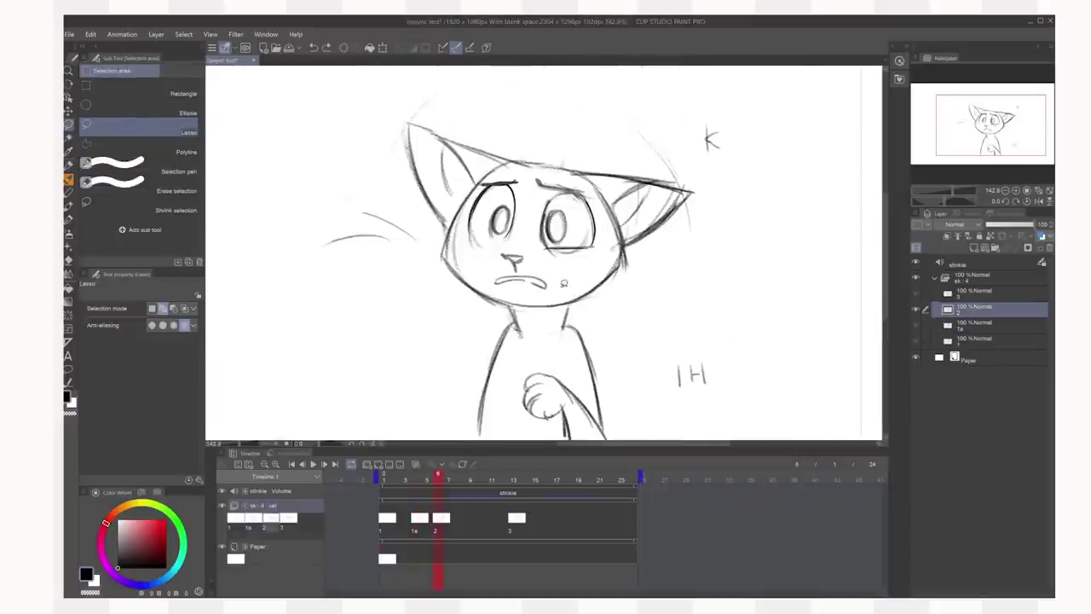
mouse_move(566, 283)
mouse_down()
mouse_move(513, 295)
mouse_move(553, 272)
mouse_move(555, 280)
mouse_move(413, 286)
mouse_move(315, 304)
mouse_up()
key(k)
key(ctrl+d)
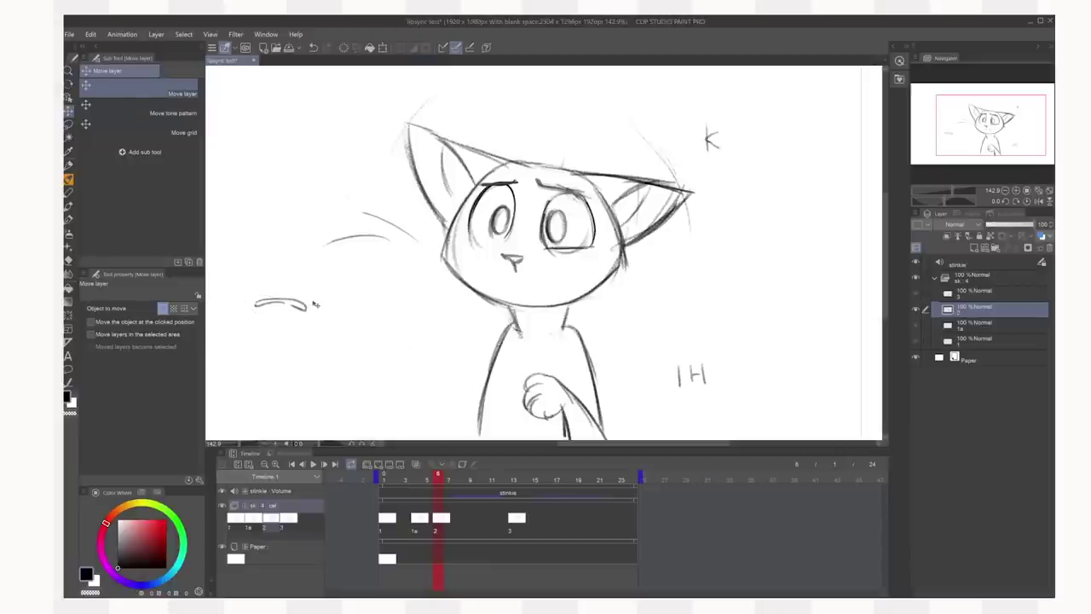
key(p)
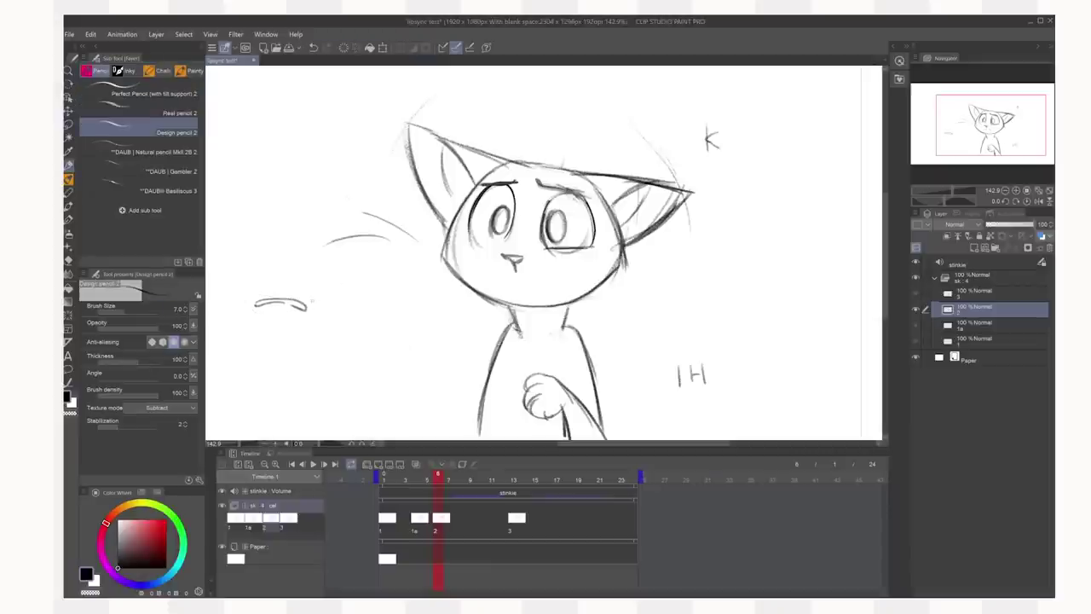
Compare with the previous cel, then lasso the nose at frame 6 and nudge it slightly up
key(Left)
key(Right)
key(m)
mouse_move(530, 255)
mouse_down()
mouse_move(510, 248)
mouse_move(528, 254)
mouse_up()
key(k)
key(ctrl+d)
key(p)
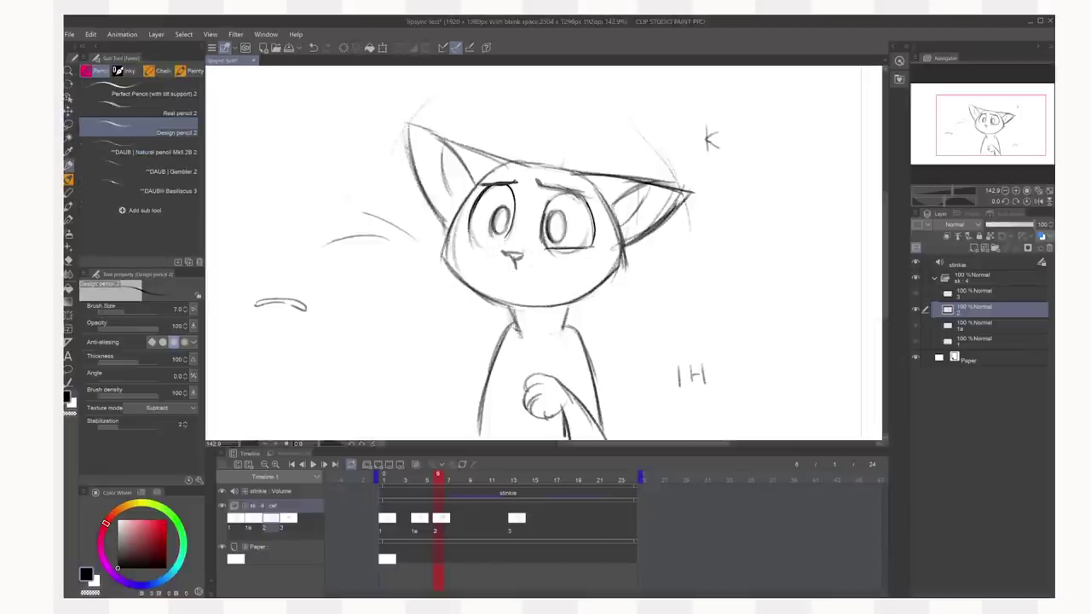
Draw a wide open mouth with hatched shading in the IH cel at frame 6 and raise the head slightly
drag(503, 278, 556, 275)
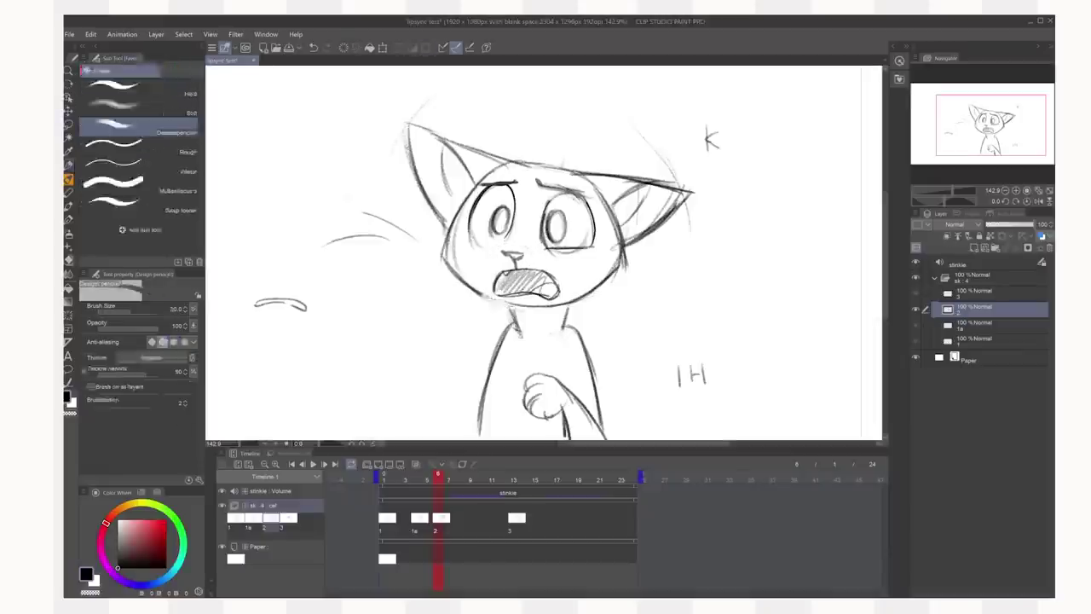
key(Right)
key(Left)
key(p)
key(Left)
key(Right)
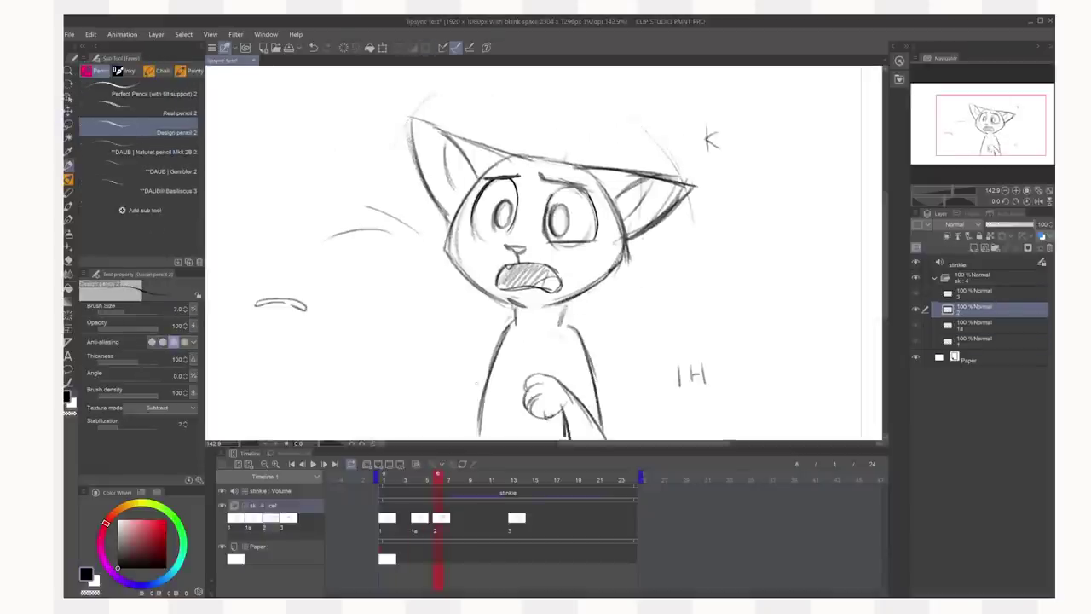
Flip back and forth through the SS, IH and NKY cels to compare the mouth shapes and head positions
key(Left)
key(Right)
key(Right)
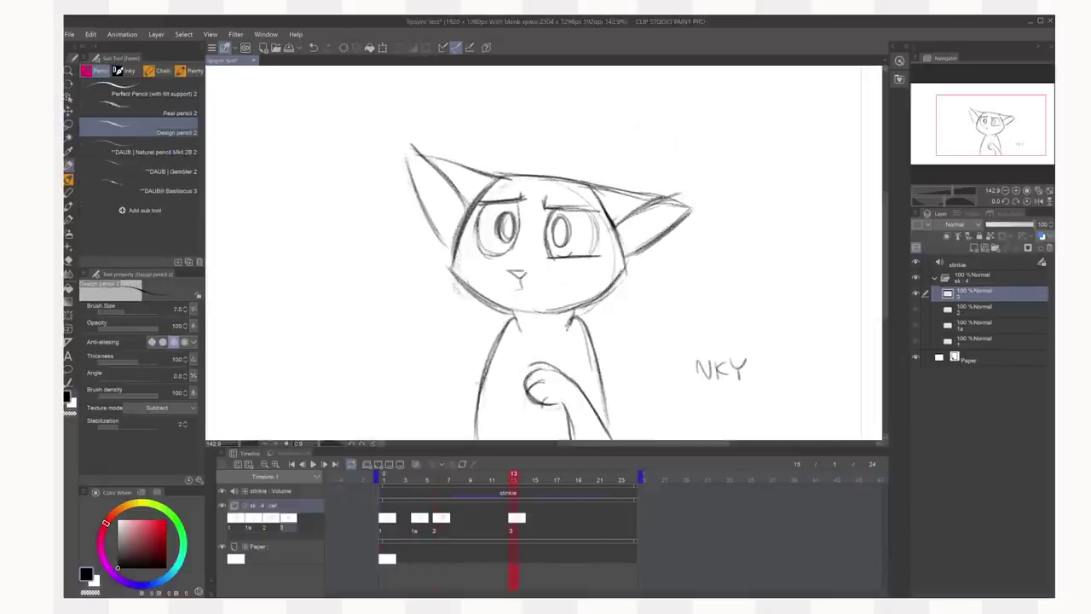
key(Left)
key(Left)
key(Left)
key(Right)
key(Right)
key(Right)
key(Left)
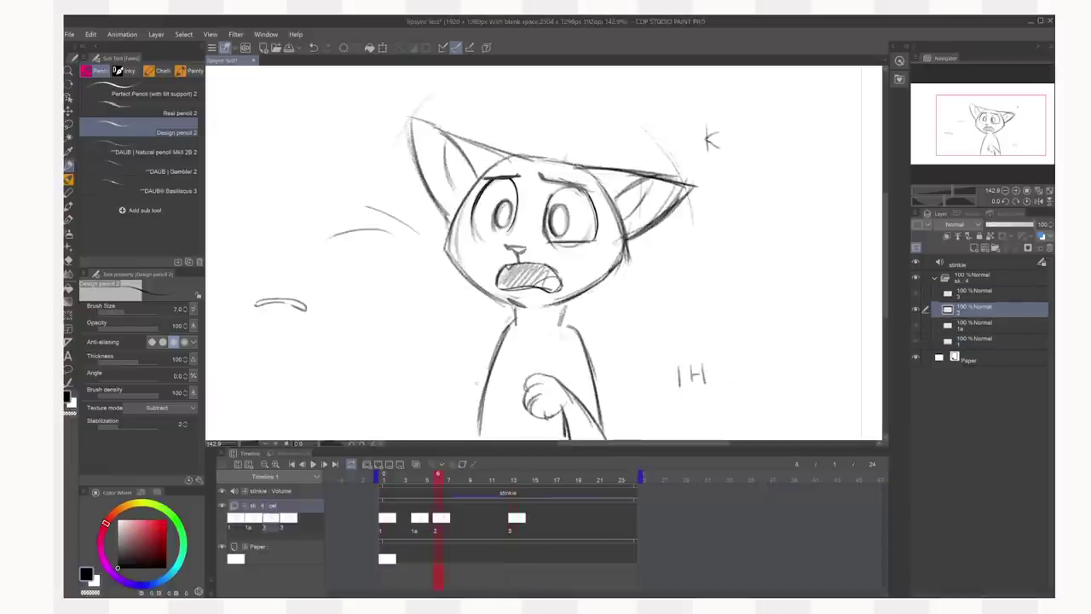
In the NKY cel at frame 13, erase the frowning mouth and draw a slightly open, slanted mouth in its place
key(Right)
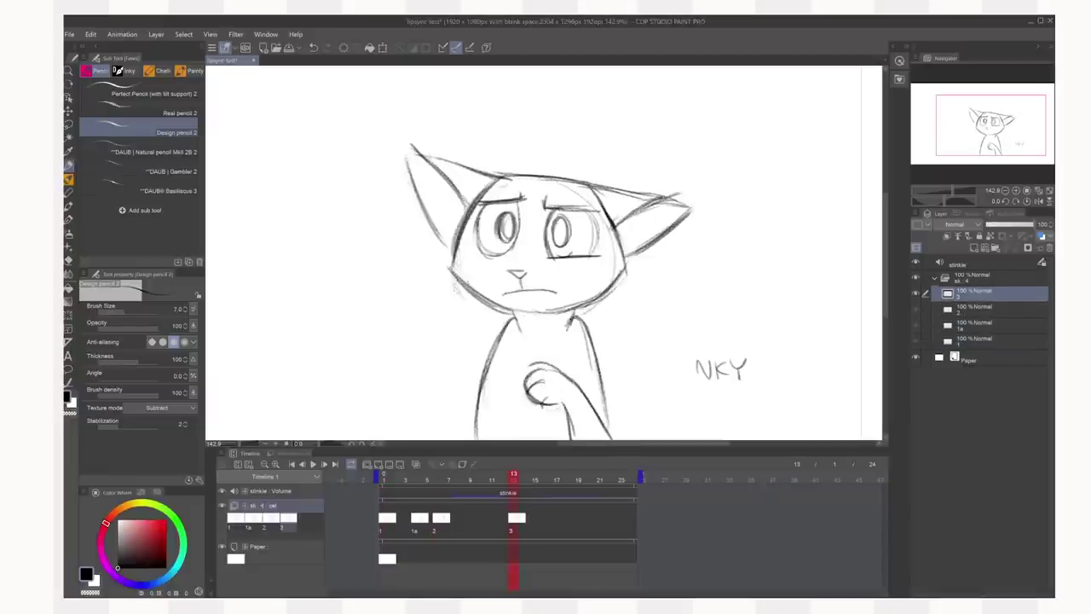
key(e)
key(p)
key(Left)
key(Left)
key(Right)
key(Right)
key(Left)
key(Right)
key(Left)
key(Right)
key(Left)
key(Right)
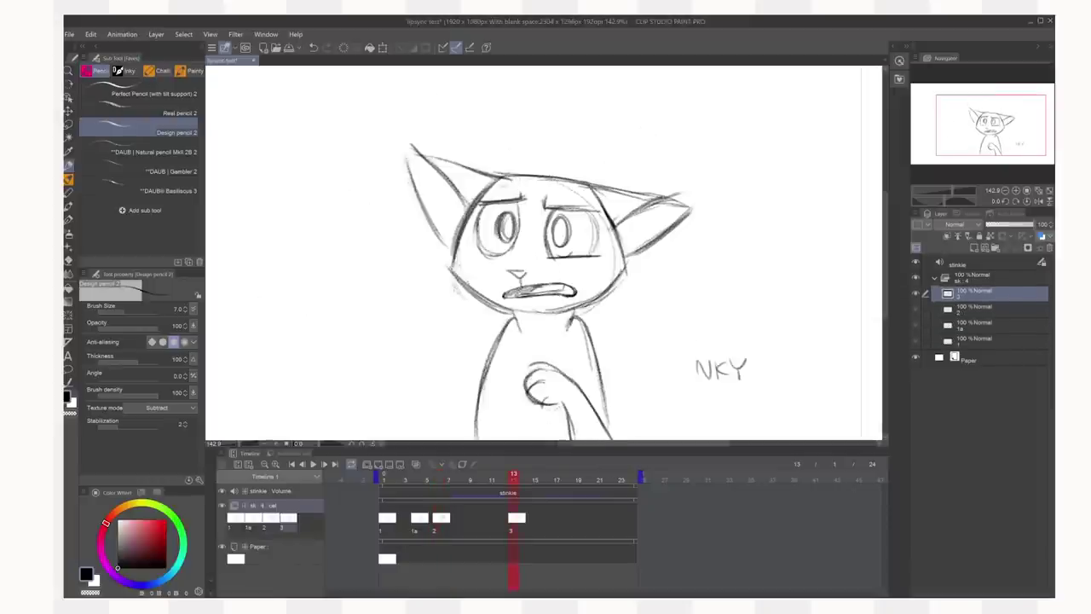
Flip repeatedly through the SS, IH and NKY cels to compare how the mouth shapes change
key(Left)
key(Left)
key(Left)
key(Right)
key(Right)
key(Right)
key(Left)
key(Left)
key(Left)
key(Right)
key(Left)
key(Right)
key(Right)
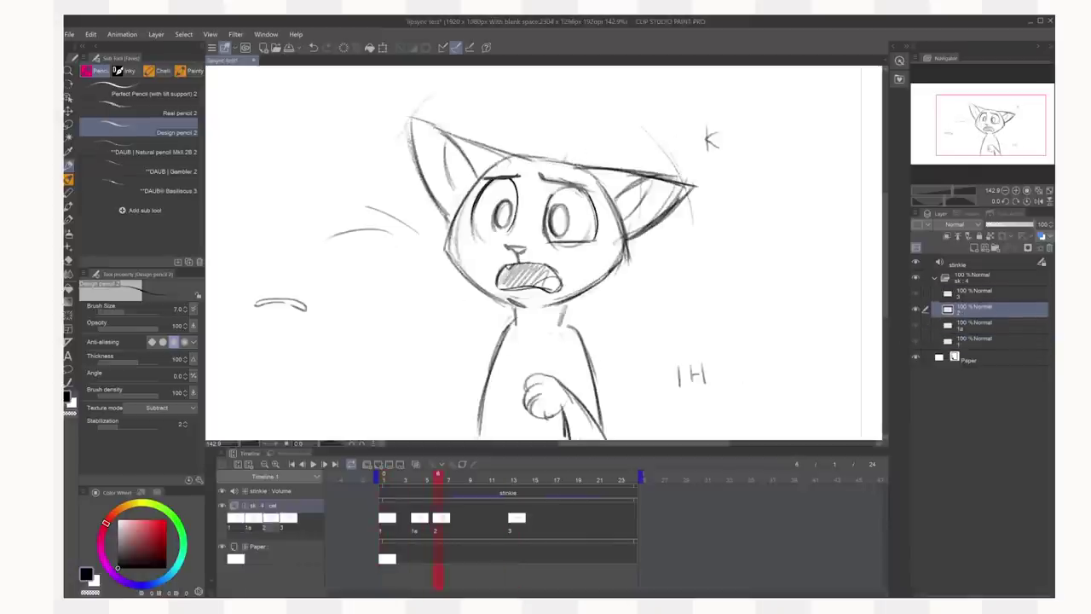
key(Left)
key(Right)
key(Left)
key(Left)
key(Right)
key(Right)
key(Left)
key(Left)
key(Right)
key(Right)
key(Right)
key(Left)
key(Left)
key(Left)
key(Right)
key(Right)
key(Left)
key(Right)
key(Left)
key(Right)
key(Left)
key(Left)
key(Right)
key(Right)
key(Right)
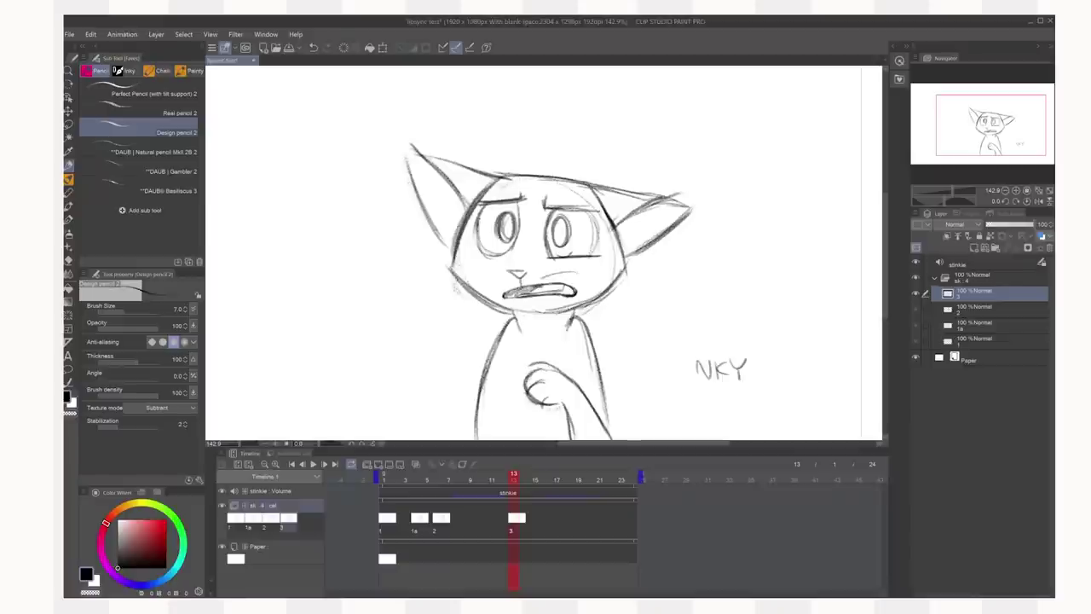
Try a short cheek line above the mouth in the NKY cel and compare it with the neighbouring cels
drag(540, 279, 607, 272)
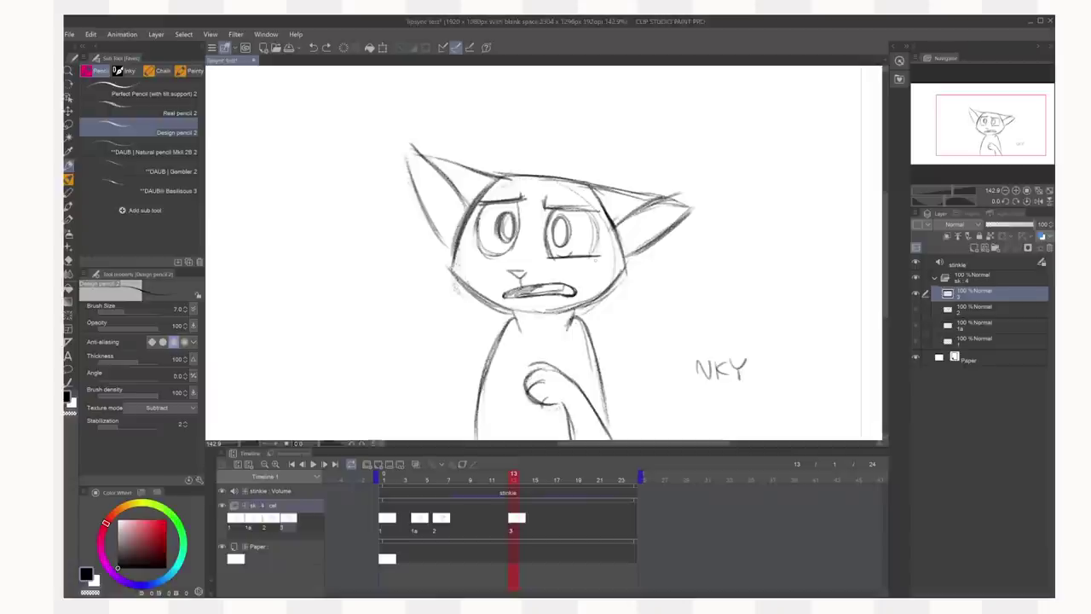
key(Left)
key(Right)
key(Left)
key(Right)
key(Left)
key(Left)
Play the animation, scrub the opening frames and replay from frame 1 to check the timing
click(314, 463)
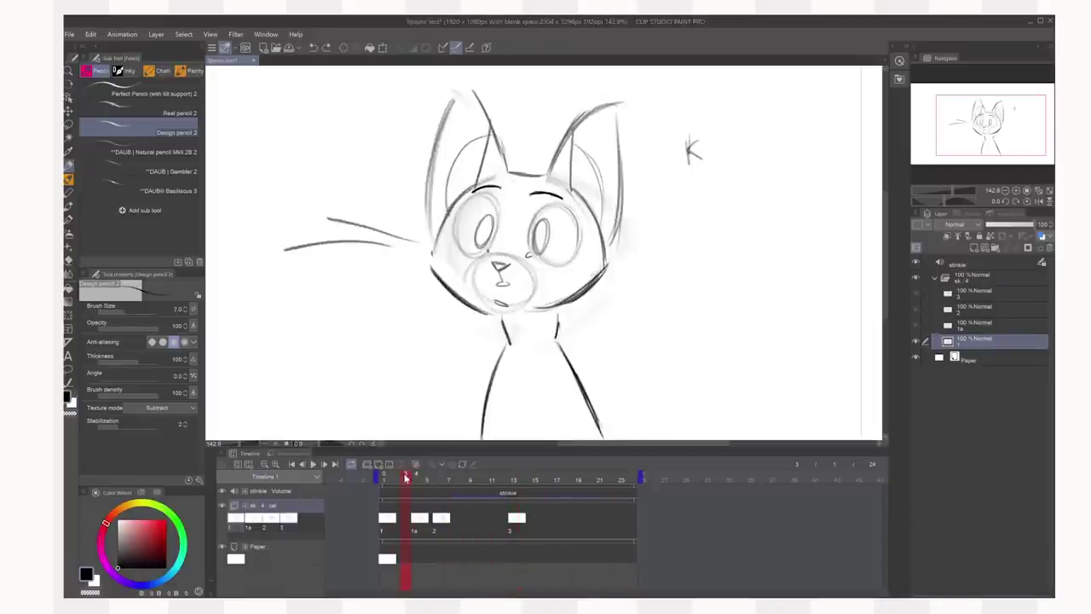
click(416, 474)
drag(418, 480, 382, 475)
click(314, 464)
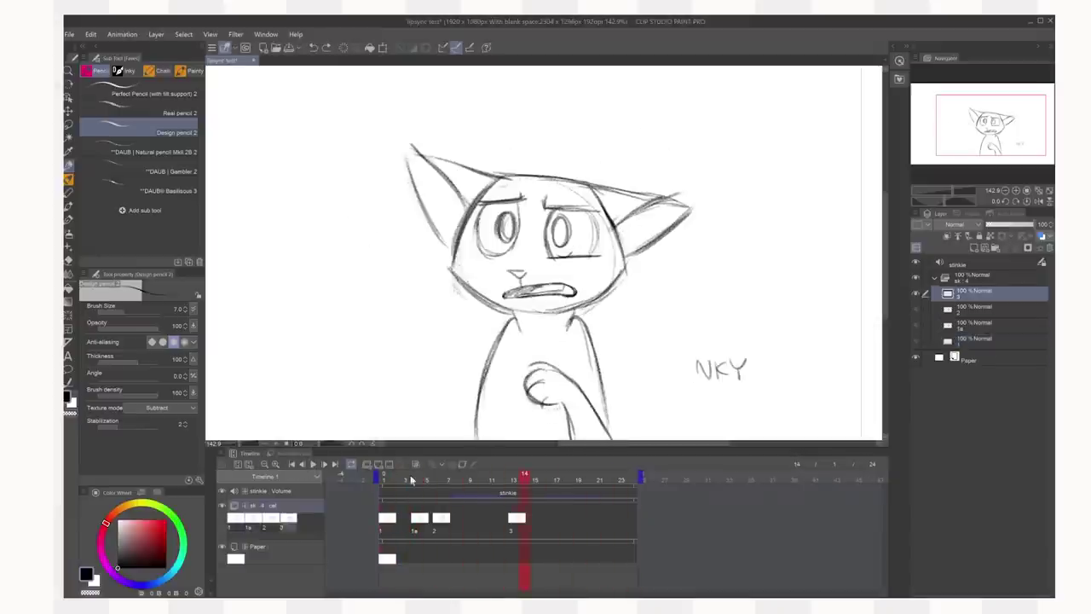
Move the SS cel one frame earlier to frame 3 and play the animation from the start
click(414, 524)
drag(413, 525, 409, 523)
click(381, 479)
click(312, 465)
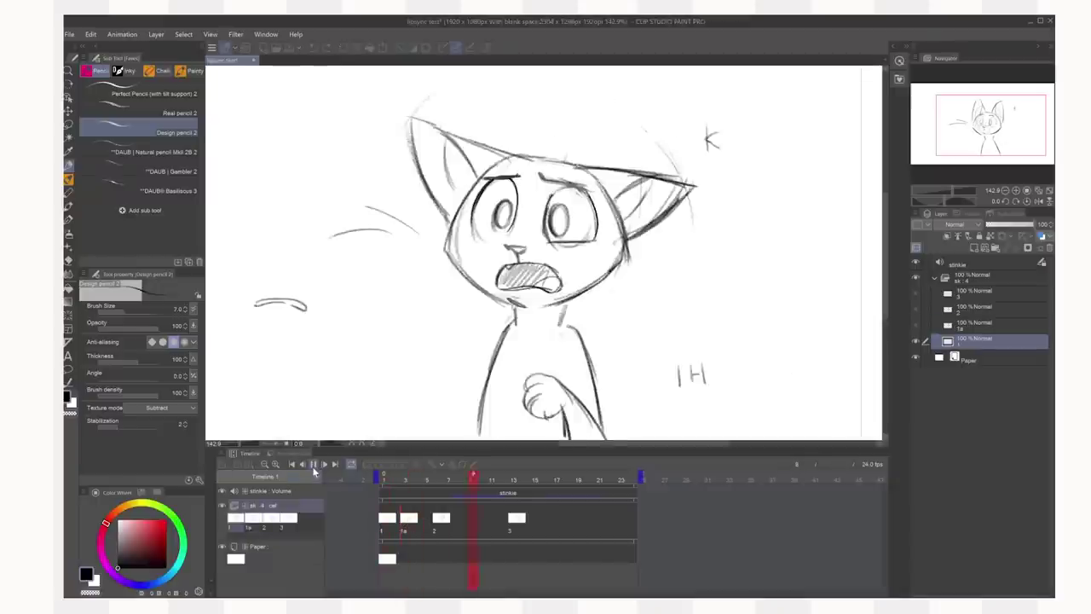
Scrub across the whole timeline and between frames 1 and 6 to check the poses against the audio
click(386, 480)
click(386, 477)
click(405, 477)
mouse_move(462, 483)
mouse_down()
mouse_move(592, 485)
mouse_move(331, 470)
mouse_move(571, 466)
mouse_move(412, 473)
mouse_move(541, 466)
mouse_up()
click(586, 477)
click(426, 478)
click(620, 477)
click(384, 478)
click(639, 477)
click(403, 477)
click(609, 477)
click(386, 477)
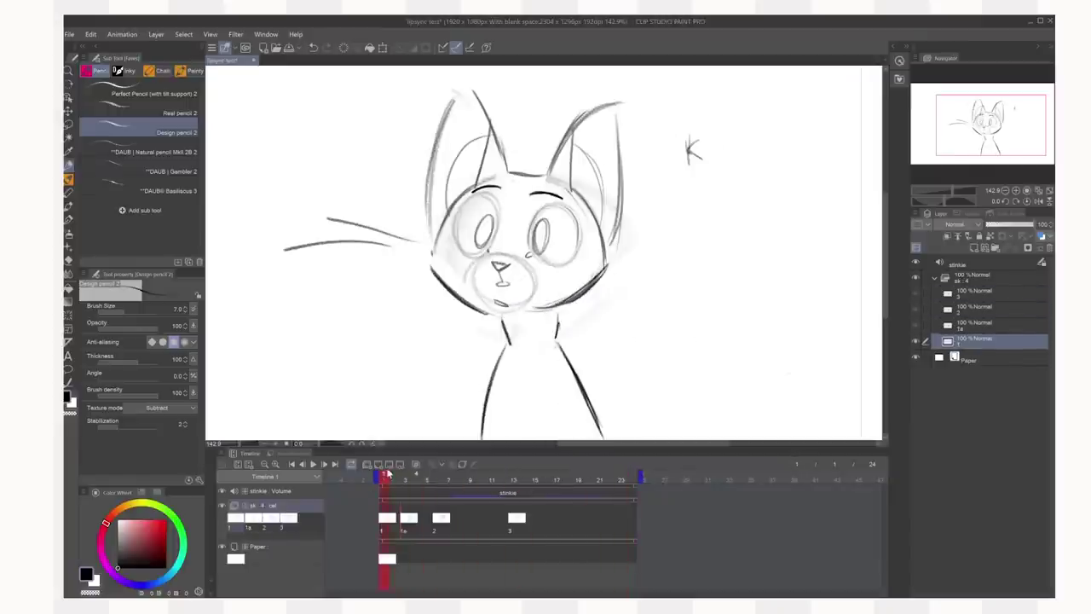
mouse_move(388, 473)
mouse_down()
mouse_move(412, 484)
mouse_move(378, 478)
mouse_move(441, 482)
mouse_move(402, 479)
mouse_move(434, 479)
mouse_move(361, 495)
mouse_move(443, 506)
mouse_move(385, 501)
mouse_move(432, 499)
mouse_up()
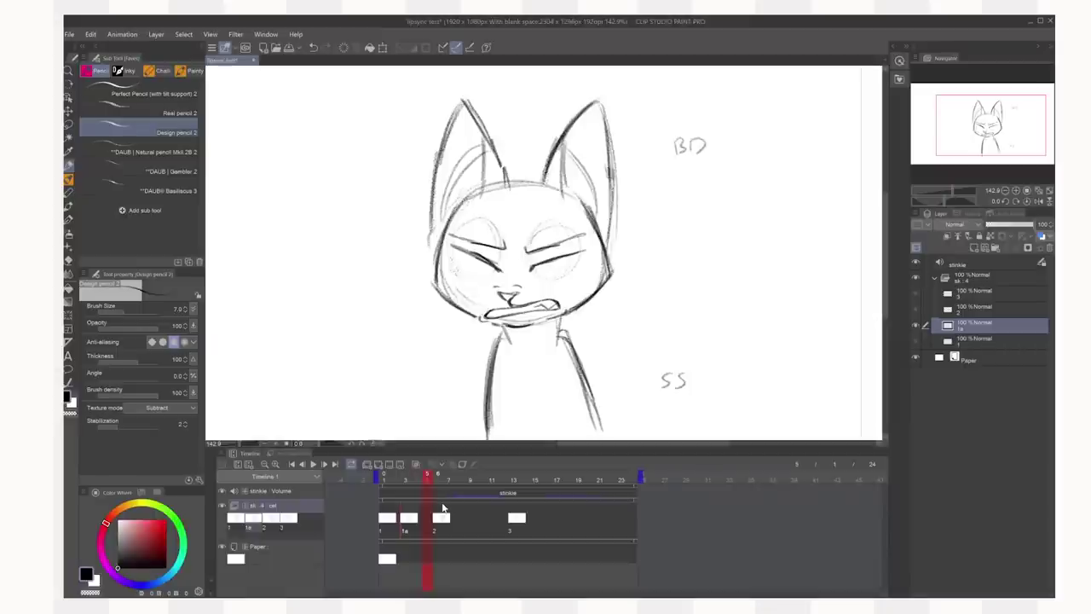
mouse_move(443, 479)
mouse_down()
mouse_move(504, 485)
mouse_move(387, 483)
mouse_up()
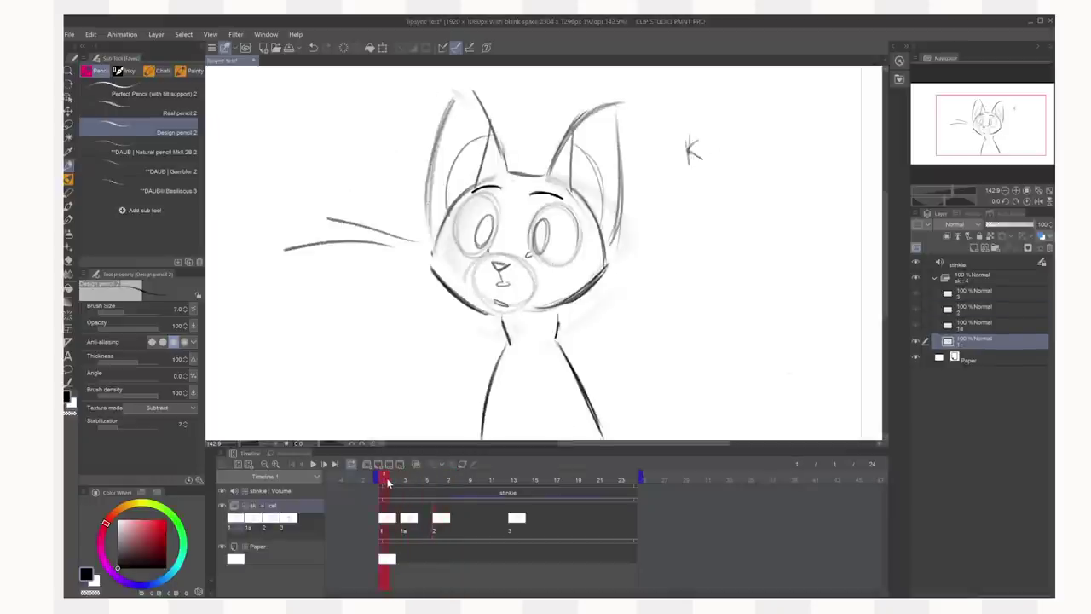
mouse_move(398, 483)
mouse_down()
mouse_move(429, 481)
mouse_move(394, 481)
mouse_move(416, 484)
mouse_up()
click(408, 520)
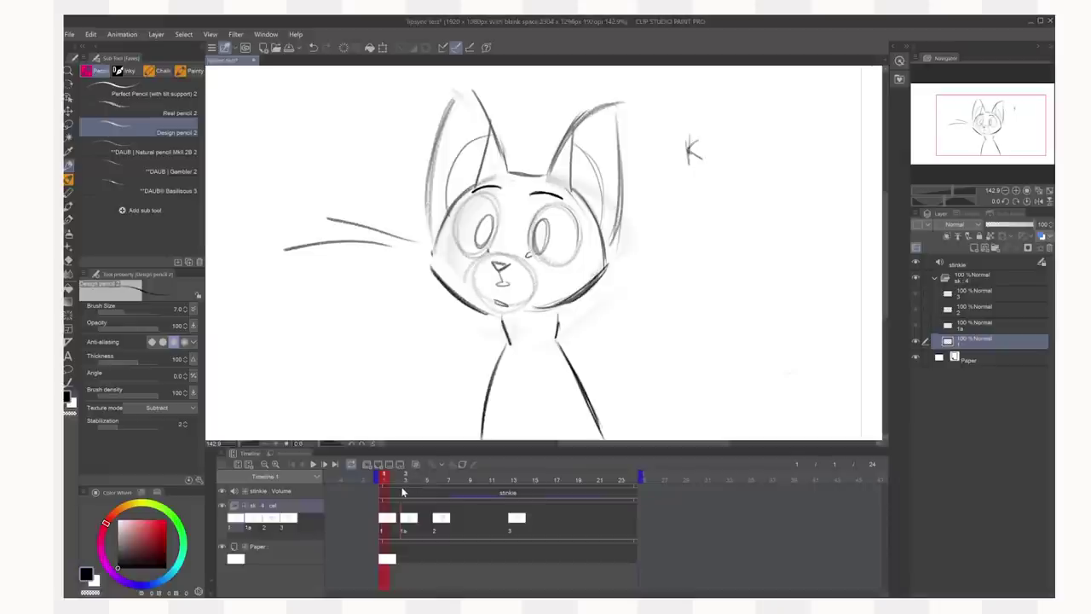
Add a new empty cel at frame 2 between the K and SS drawings and turn on onion skin
click(400, 474)
drag(399, 475, 394, 476)
click(406, 479)
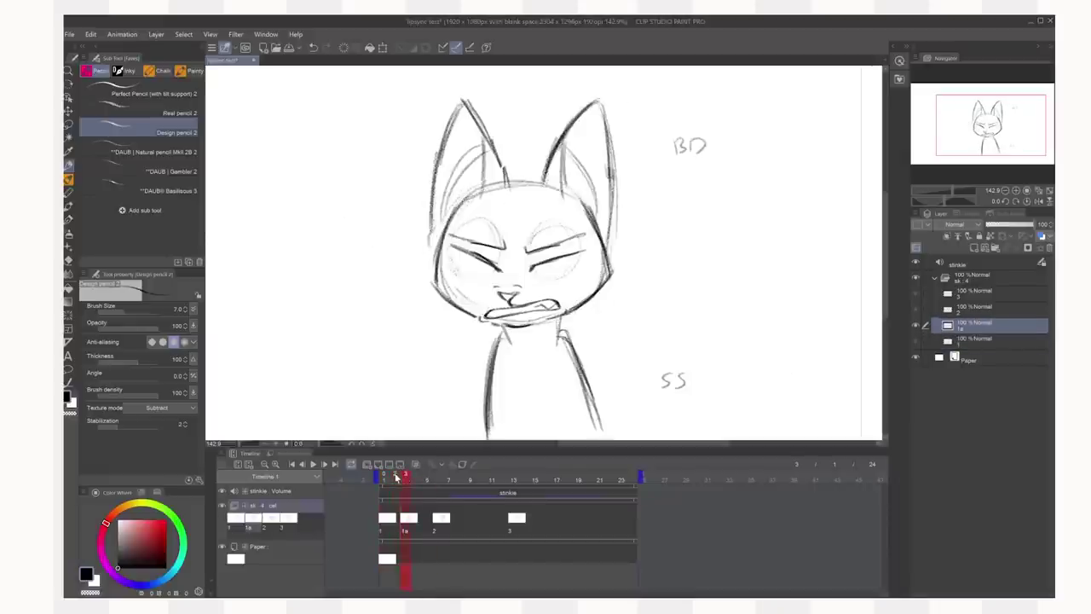
drag(393, 475, 400, 473)
click(406, 479)
click(386, 478)
click(415, 464)
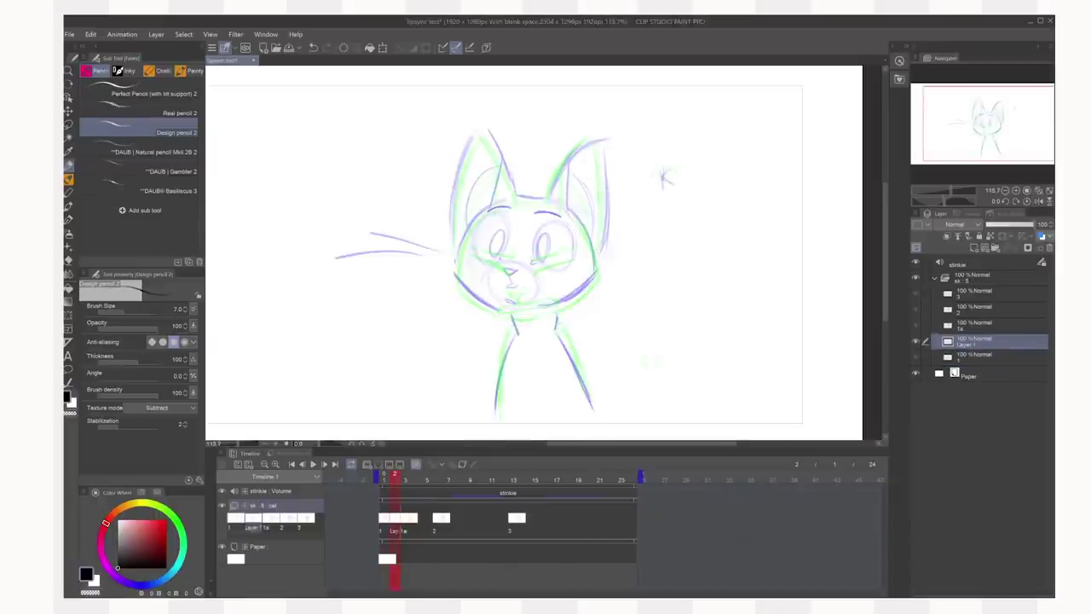
Draw the in-between cat at frame 2 over the onion skin: head, ears, eyes, brows, nose, small mouth, neck and shoulders
scroll(524, 257, up, 3)
scroll(523, 256, up, 1)
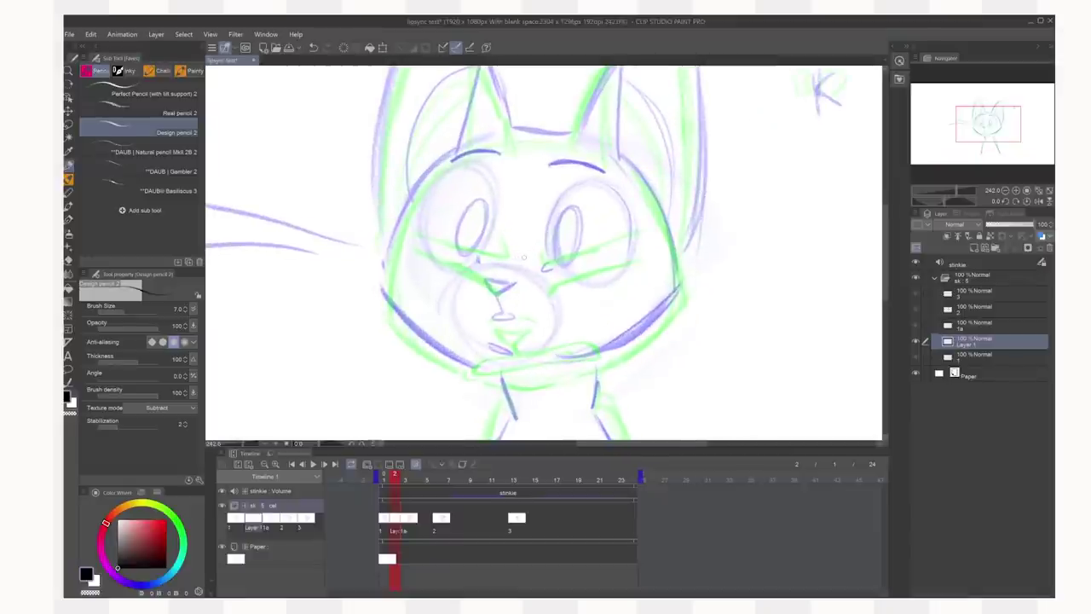
key(Left)
key(ctrl+Right)
drag(550, 237, 572, 211)
drag(509, 259, 523, 290)
drag(545, 238, 495, 283)
drag(400, 200, 465, 196)
drag(512, 256, 485, 256)
drag(634, 309, 572, 365)
drag(512, 213, 542, 299)
drag(419, 96, 486, 243)
drag(503, 375, 533, 118)
key(ctrl+Right)
key(ctrl+Left)
drag(505, 281, 473, 440)
drag(474, 330, 400, 330)
mouse_move(522, 223)
mouse_down()
mouse_move(545, 247)
mouse_move(526, 233)
mouse_up()
scroll(545, 247, down, 1)
Turn off onion skin and play the animation from frame 1 to check the new in-between, ending on frame 2
click(416, 464)
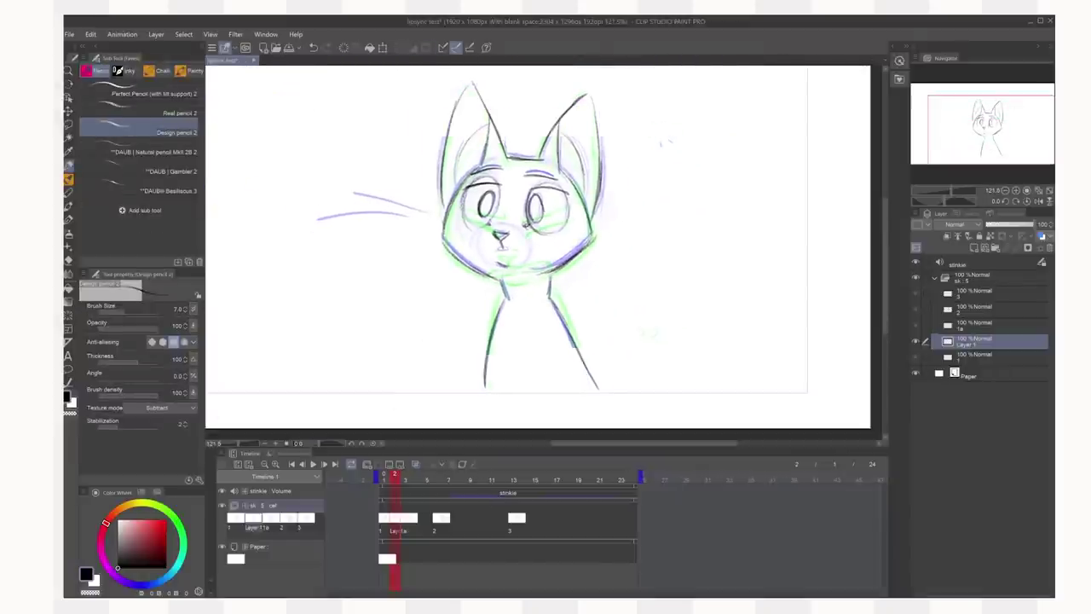
click(312, 465)
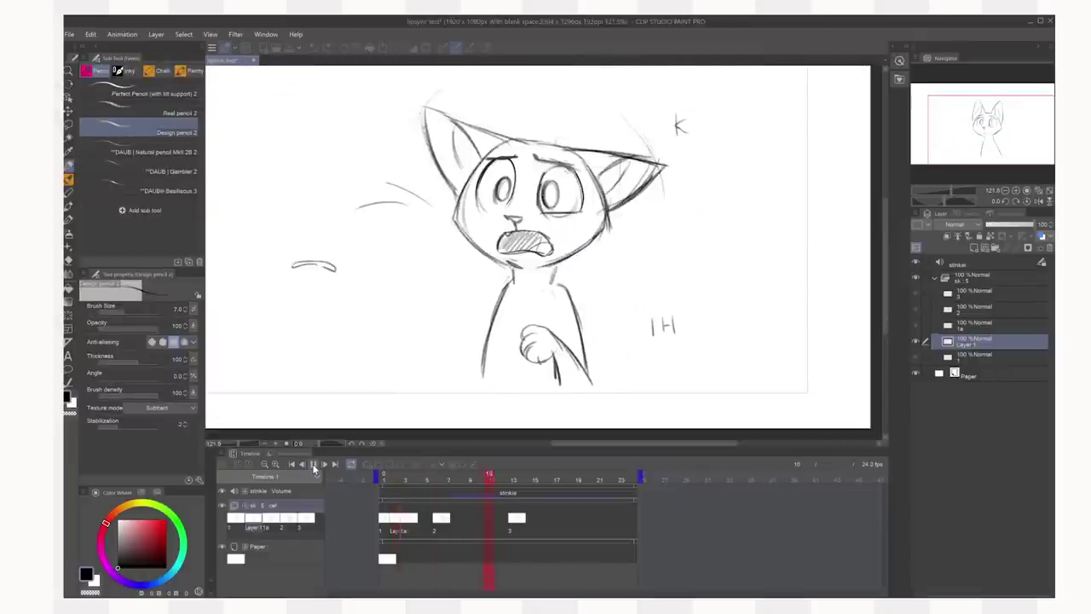
mouse_move(389, 479)
mouse_down()
mouse_move(428, 481)
mouse_move(376, 471)
mouse_move(383, 477)
mouse_up()
scroll(539, 345, down, 1)
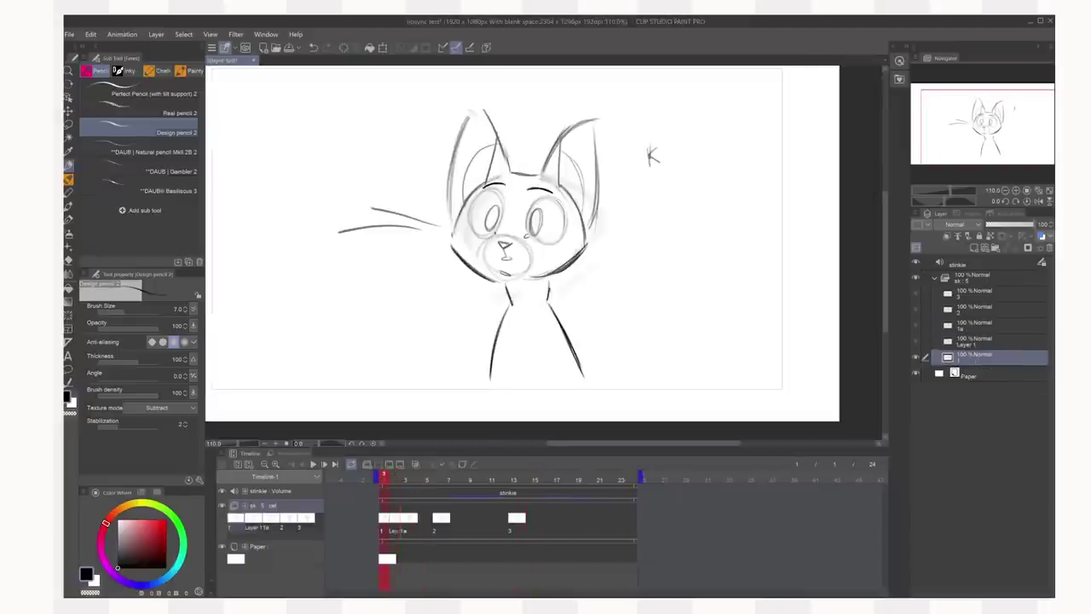
click(313, 466)
click(392, 477)
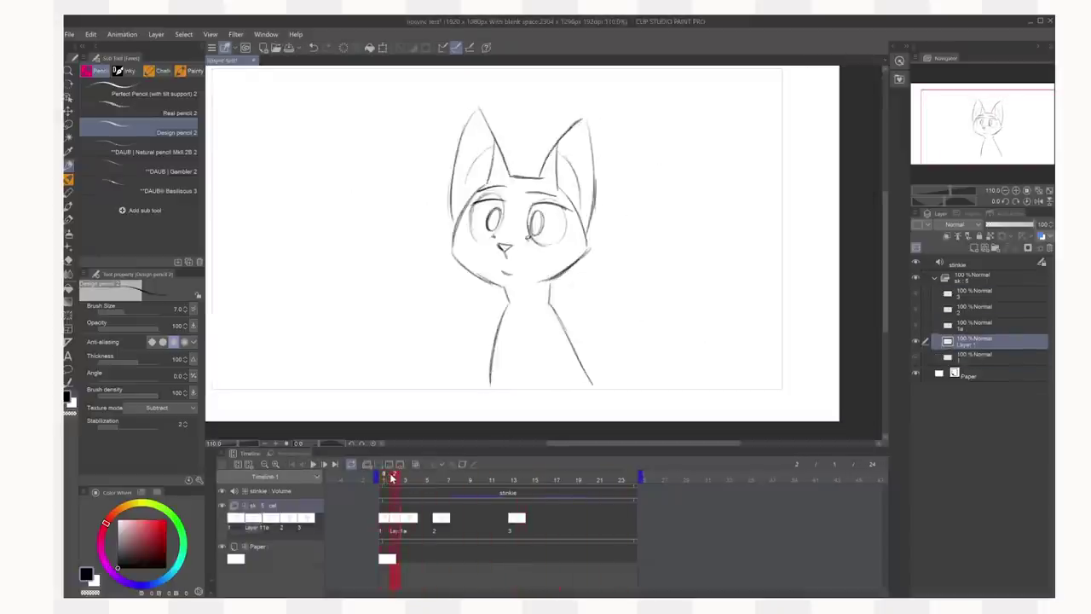
Erase the small mouth in the frame 2 cel and draw a new mouth shape below the nose
scroll(542, 255, up, 6)
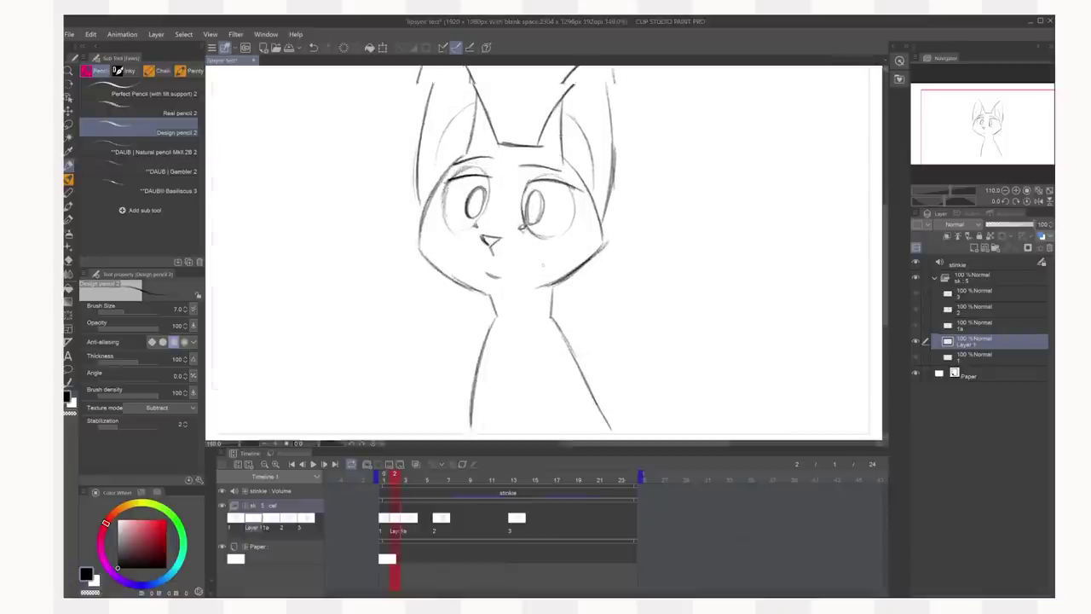
key(e)
drag(500, 262, 536, 285)
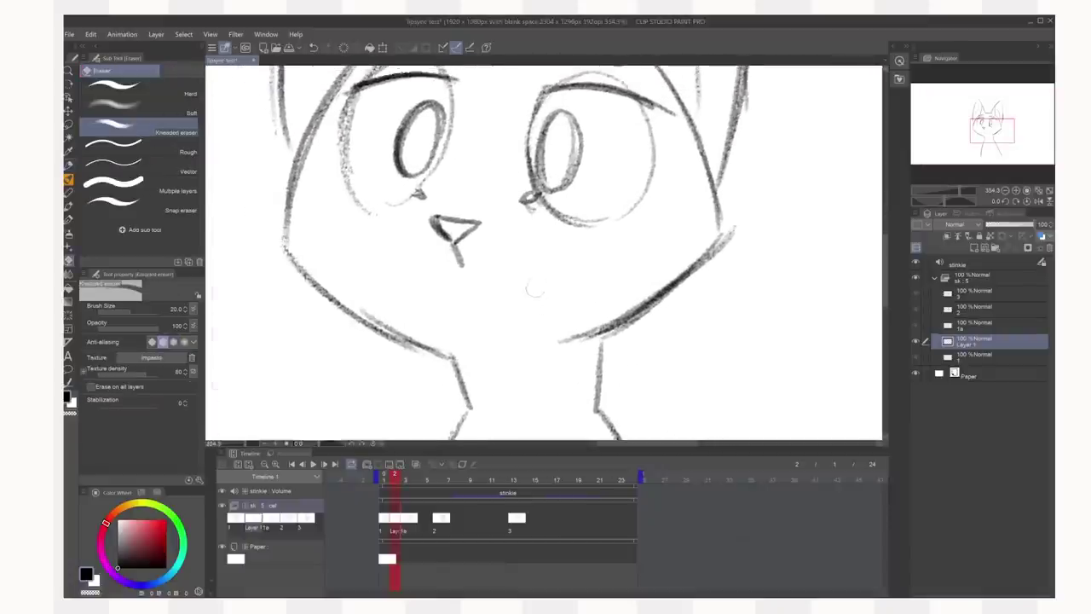
key(p)
drag(428, 283, 521, 278)
drag(451, 307, 481, 316)
scroll(541, 295, down, 5)
Flip through the neighbouring cels to compare the redrawn frame 2 mouth with the other poses
key(alt+bracketleft)
key(alt+bracketright)
key(alt+bracketright)
key(alt+bracketright)
key(alt+bracketright)
key(alt+bracketleft)
key(alt+bracketleft)
key(alt+bracketleft)
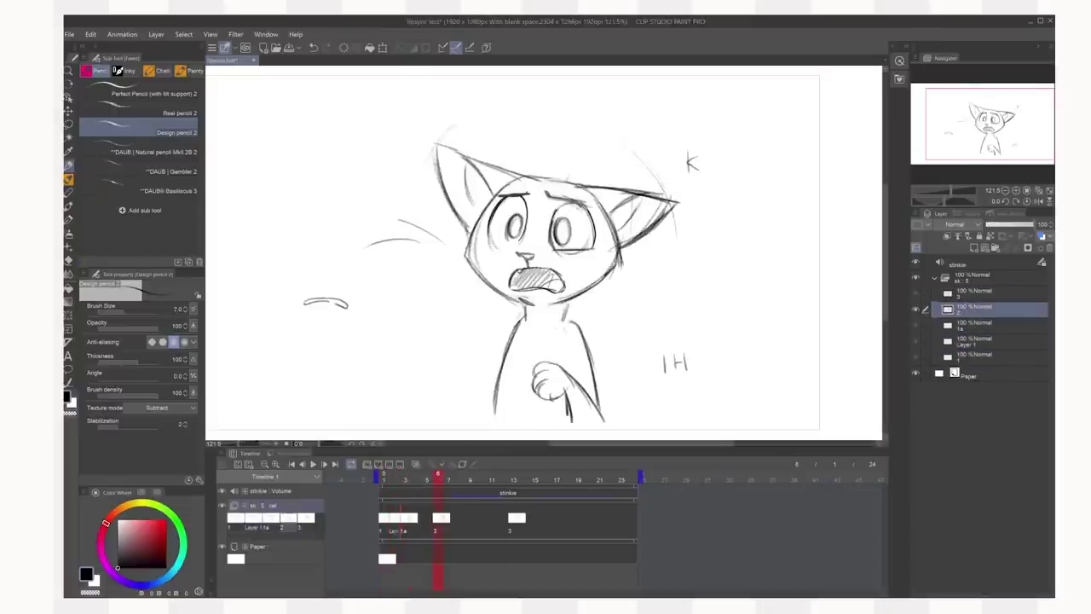
Add a new empty cel at frame 5, move the IH cel to frame 7, and turn on onion skin
mouse_move(437, 478)
mouse_down()
mouse_move(397, 483)
mouse_move(409, 483)
mouse_up()
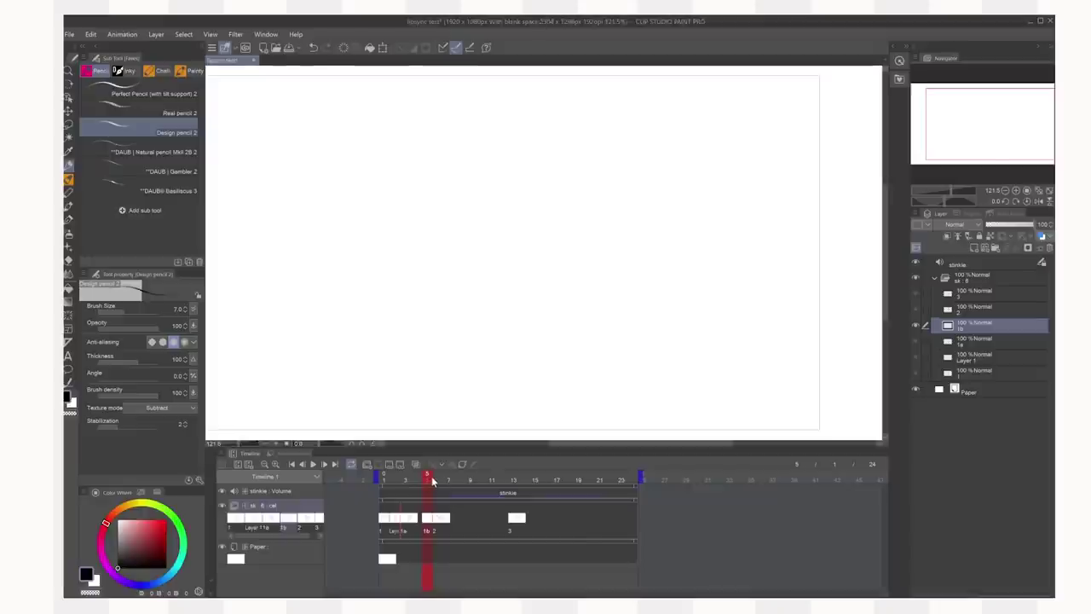
click(437, 483)
mouse_move(443, 521)
mouse_down()
mouse_move(424, 484)
mouse_move(473, 482)
mouse_move(412, 486)
mouse_move(436, 487)
mouse_up()
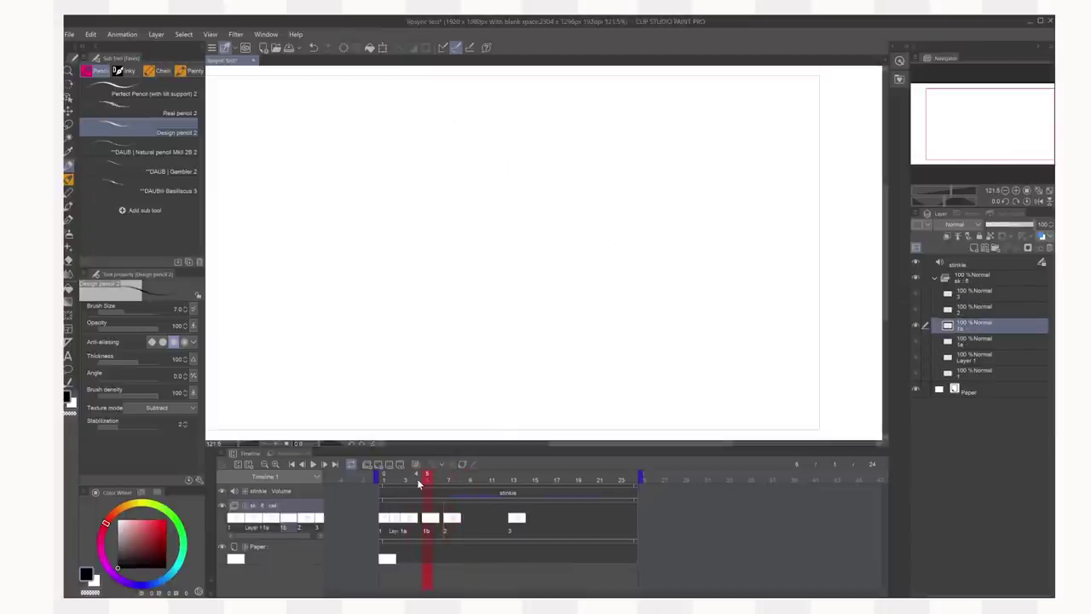
click(416, 464)
Sketch the head curve, round eyes with pupils and lowered brows in the frame 5 cel, comparing with the adjacent cels
drag(546, 255, 628, 224)
key(ctrl+space)
drag(654, 179, 636, 269)
key(Left)
key(Left)
key(Right)
key(Right)
drag(469, 234, 460, 277)
drag(563, 238, 556, 284)
key(m)
key(Left)
key(p)
key(ctrl+minus)
key(Right)
mouse_move(408, 197)
mouse_down()
mouse_move(507, 118)
mouse_move(475, 204)
mouse_up()
drag(503, 213, 535, 195)
key(Right)
key(Left)
drag(424, 220, 469, 245)
drag(507, 234, 552, 238)
Clean up stray lines around the eyes in the frame 5 cel and redraw the lower eye edge
key(e)
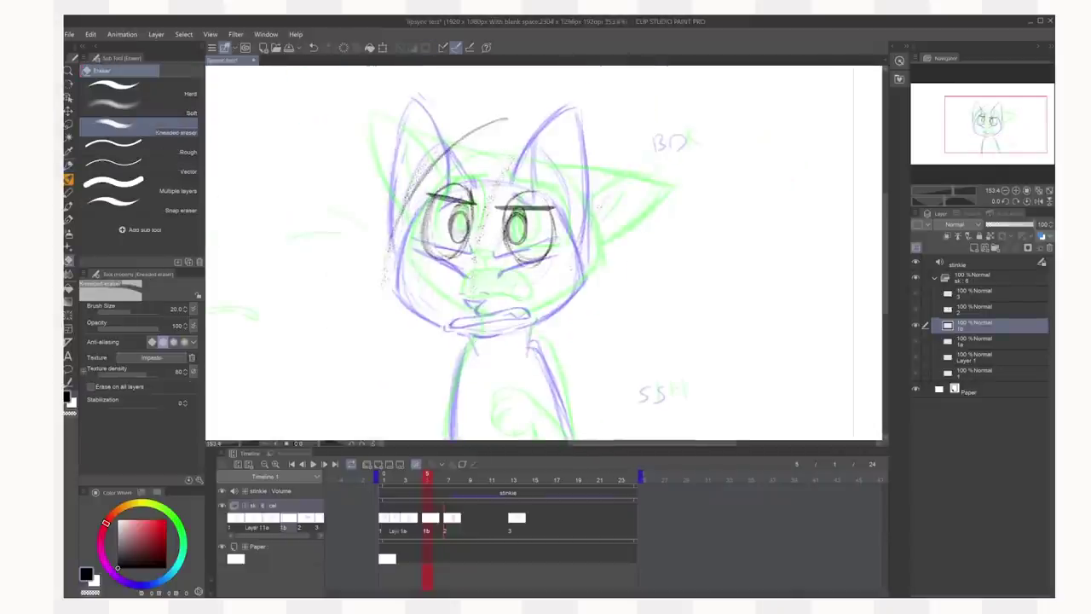
key(p)
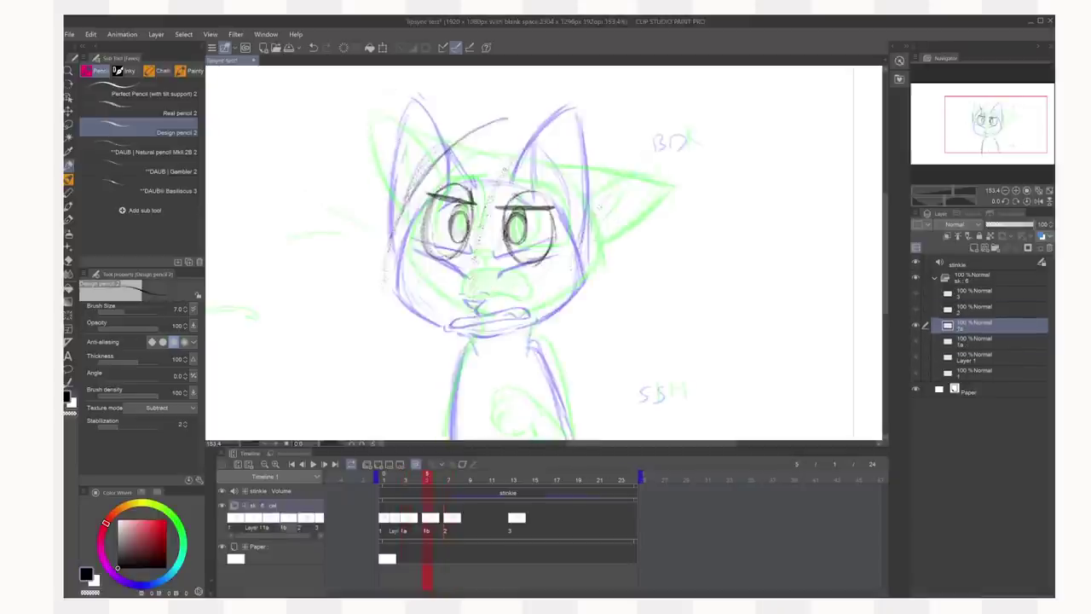
key(e)
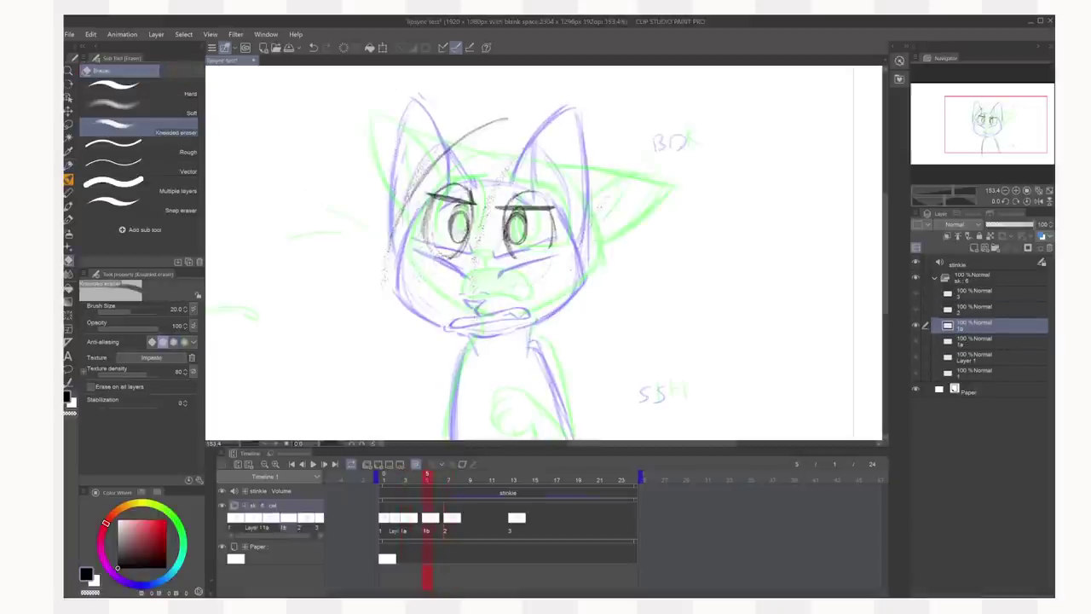
key(p)
key(ctrl+z)
drag(514, 256, 545, 254)
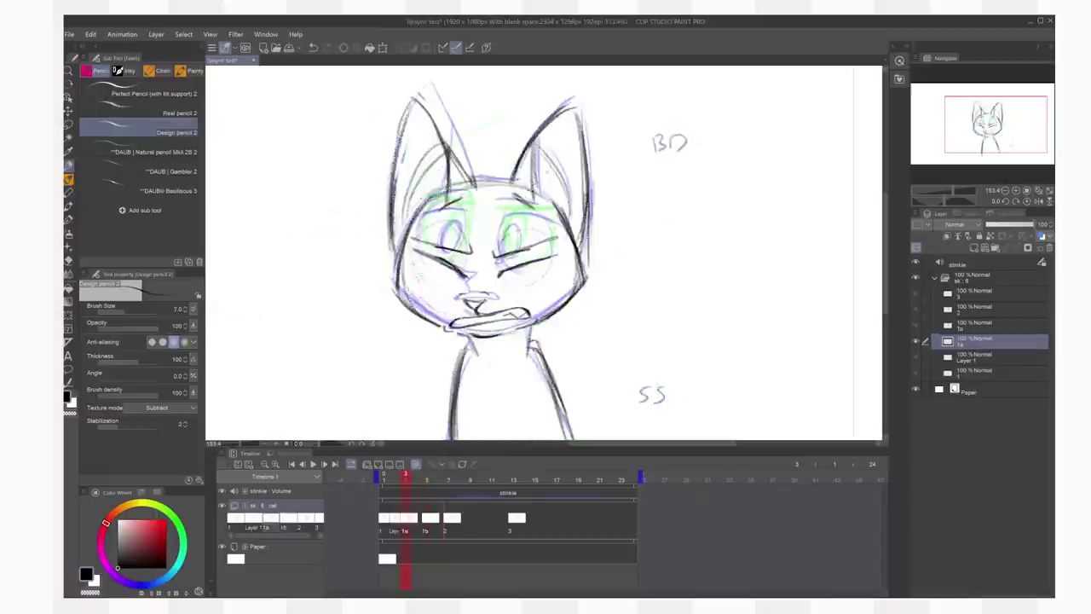
Draw the cat's ears and the sides of its face in the frame 5 cel, comparing with the neighbouring cels
key(Right)
key(Left)
key(Left)
key(Right)
mouse_move(581, 180)
mouse_down()
mouse_move(645, 213)
mouse_move(588, 297)
mouse_up()
mouse_move(465, 162)
mouse_down()
mouse_move(346, 279)
mouse_move(400, 240)
mouse_move(390, 324)
mouse_up()
key(ctrl+z)
mouse_move(408, 265)
mouse_down()
mouse_move(399, 298)
mouse_move(428, 303)
mouse_up()
Complete the frame 5 pose with an open mouth, neck and shoulders, and turn off onion skin
drag(569, 377, 567, 308)
drag(538, 349, 515, 393)
drag(536, 278, 566, 377)
drag(464, 292, 451, 369)
scroll(517, 330, up, 2)
click(416, 463)
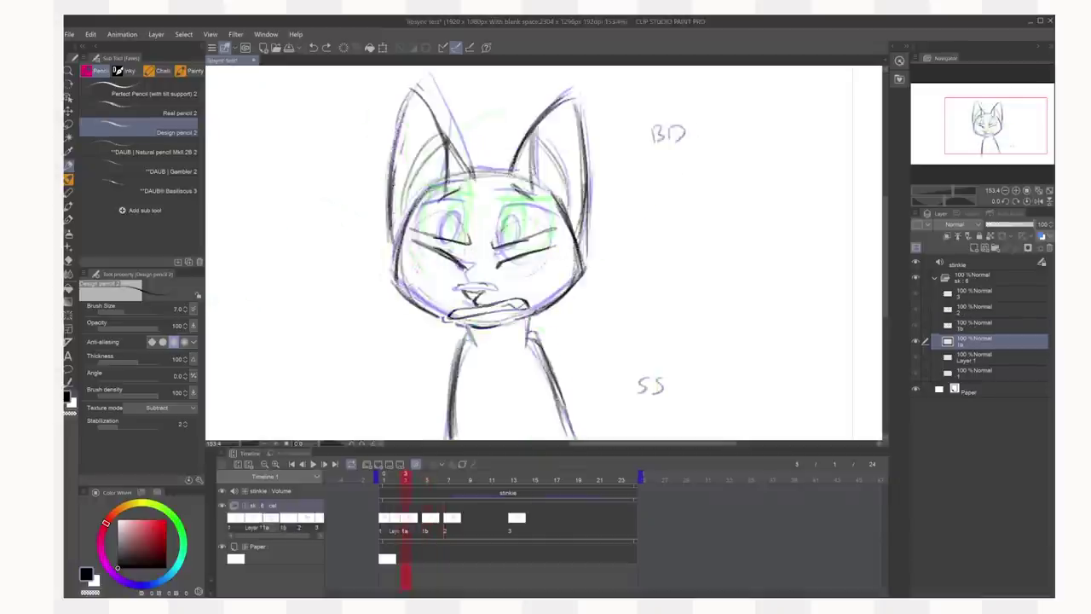
drag(589, 245, 560, 179)
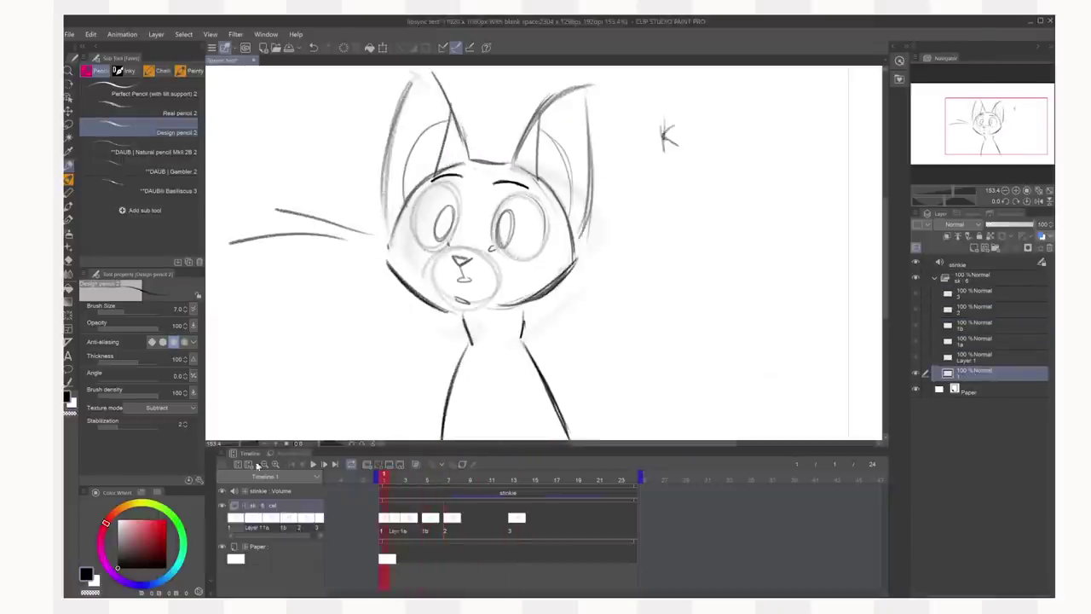
Play the animation from the start and scrub through frames 3 to 6 to check the new pose's timing
click(312, 464)
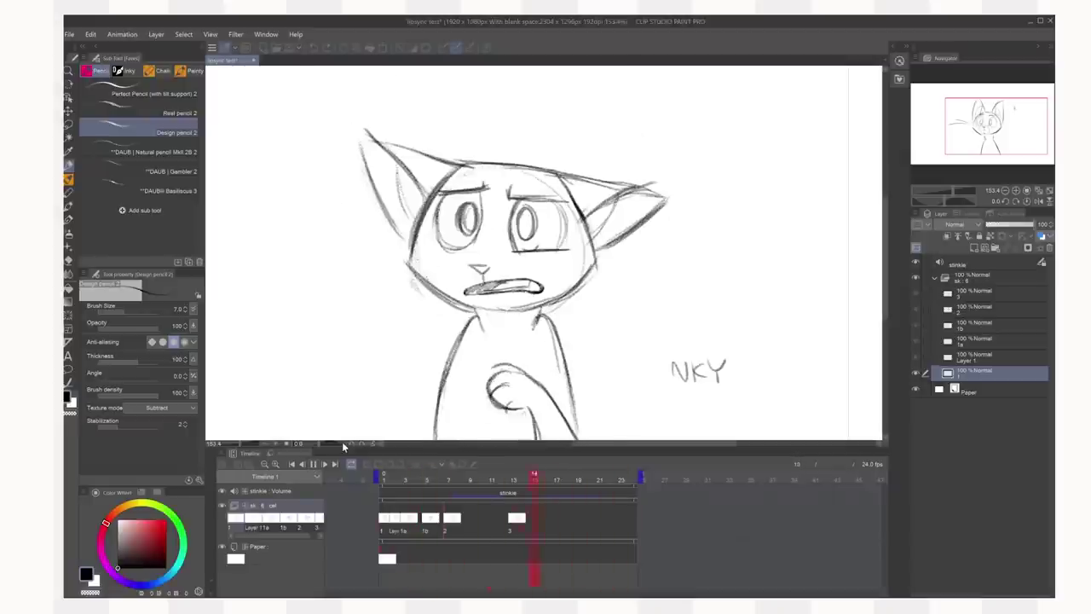
click(418, 477)
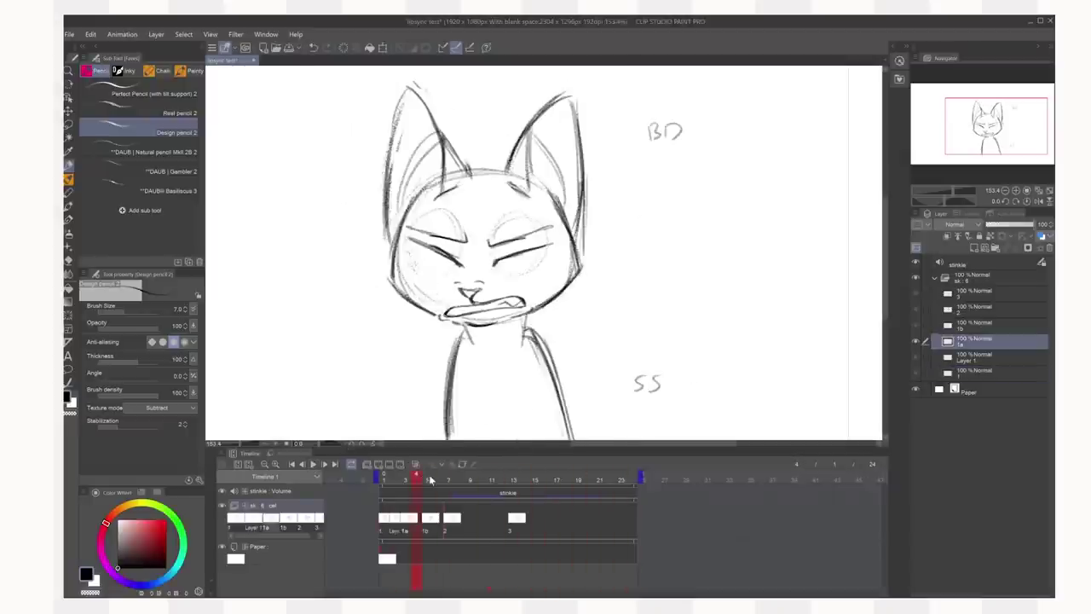
drag(419, 476, 242, 480)
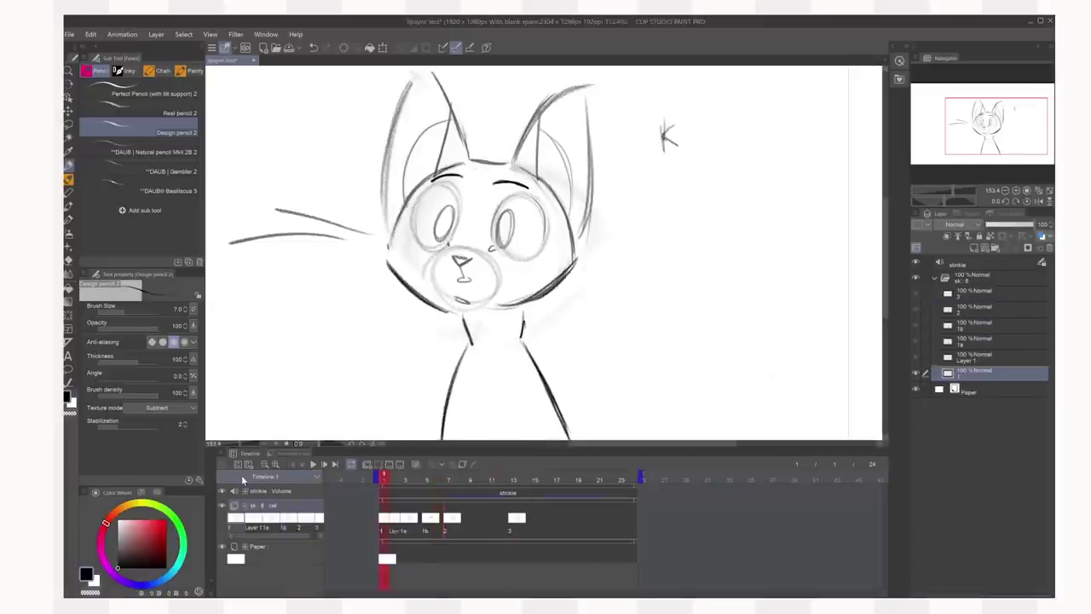
click(313, 465)
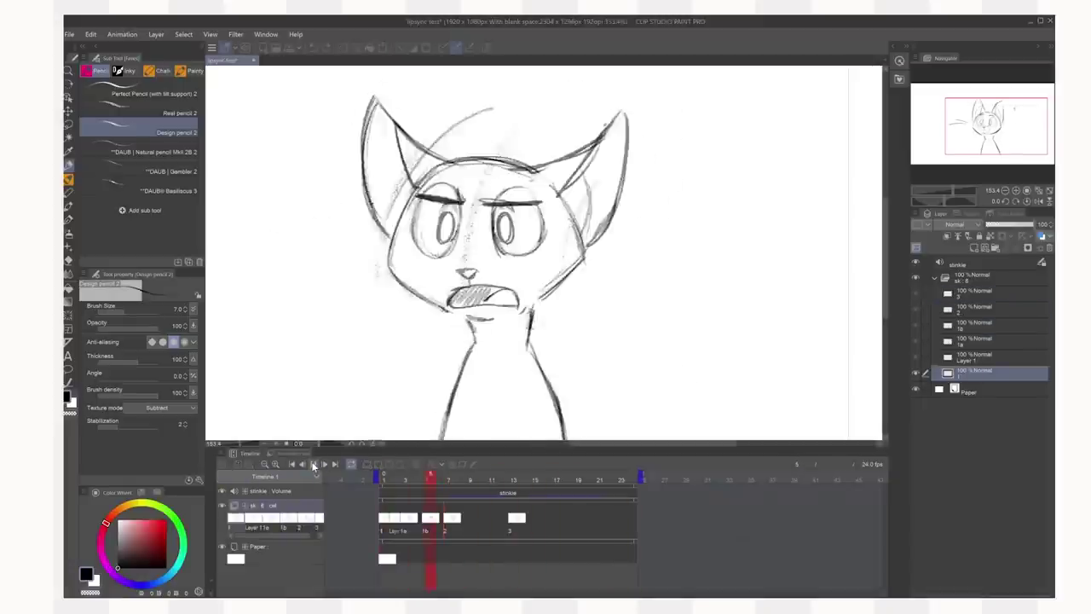
click(418, 480)
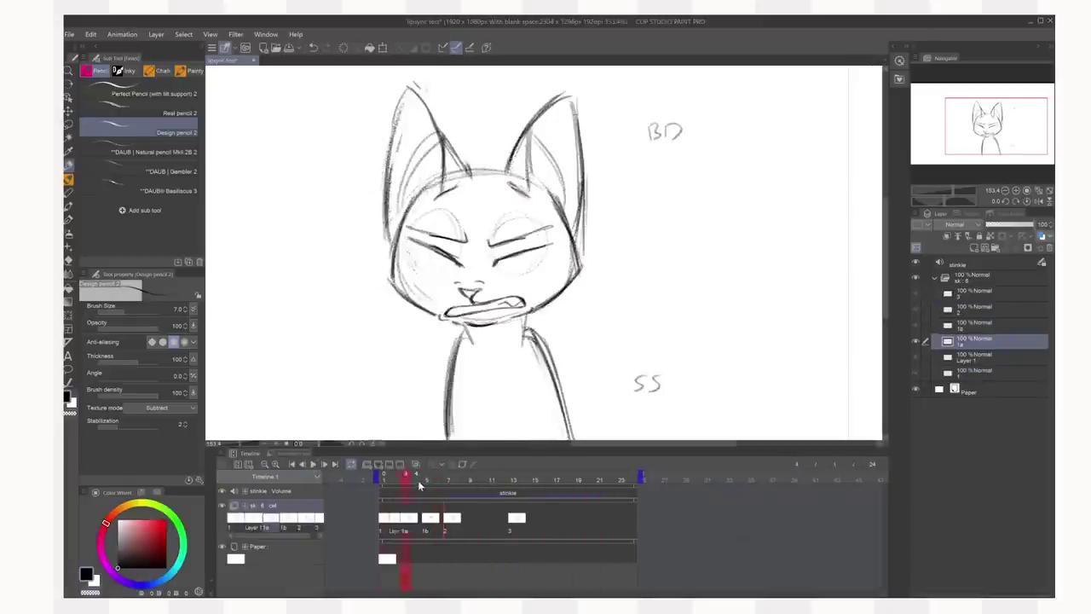
click(431, 481)
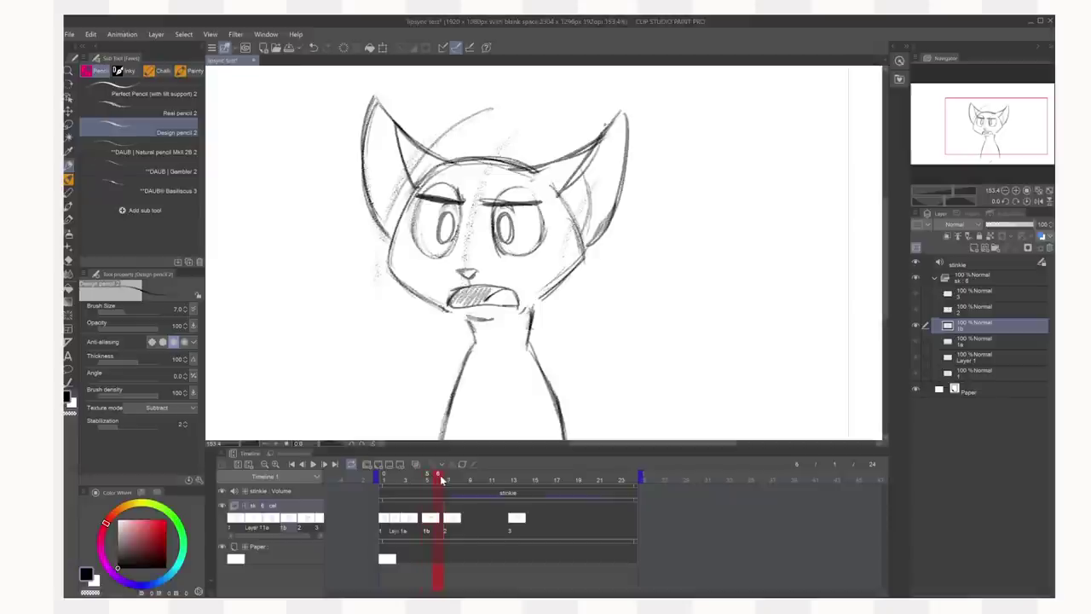
mouse_move(442, 481)
mouse_down()
mouse_move(414, 481)
mouse_move(439, 481)
mouse_up()
Move the IH cel to frame 6, and play and scrub through the animation to check the change
click(445, 522)
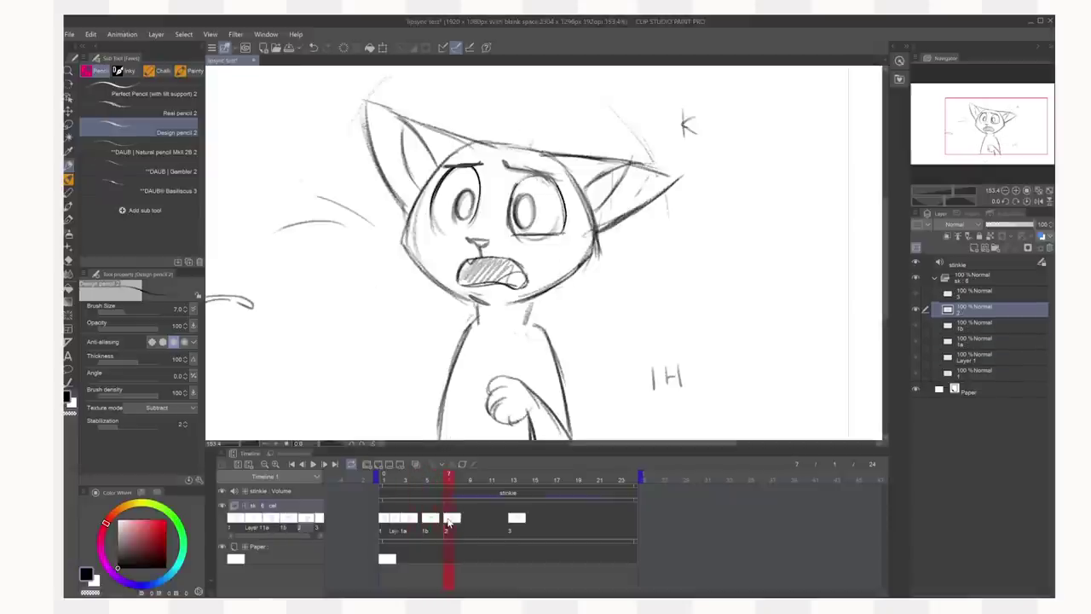
click(425, 482)
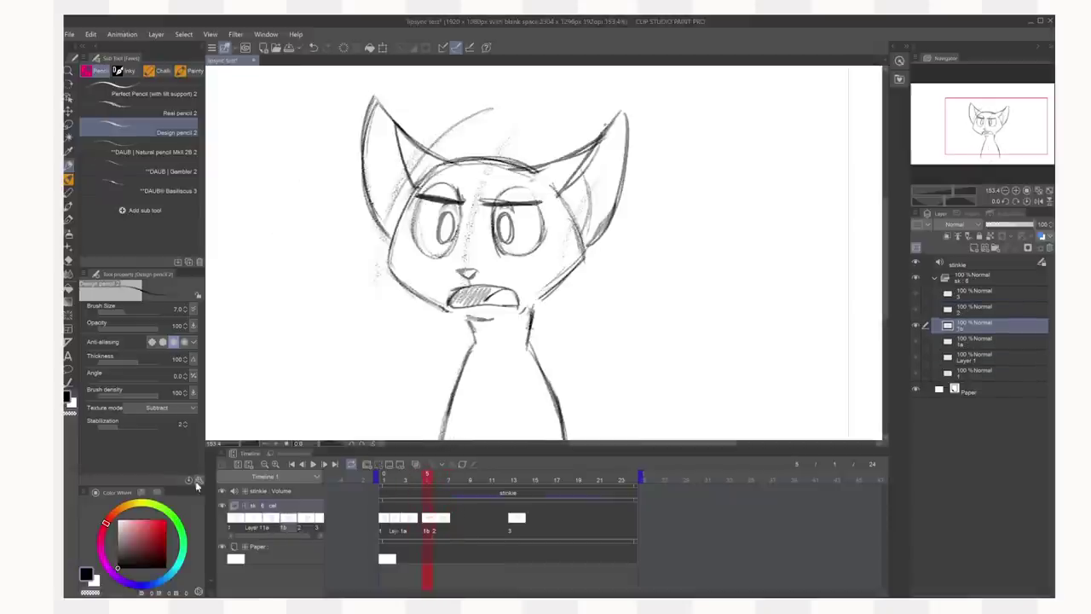
click(312, 467)
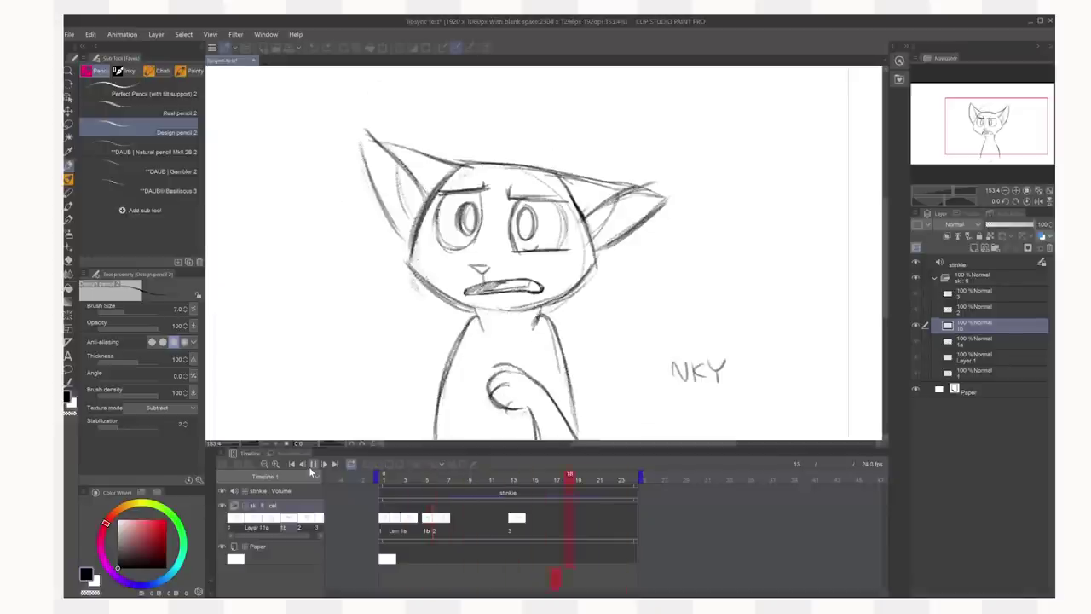
click(312, 468)
click(425, 482)
click(420, 479)
click(429, 479)
click(441, 477)
mouse_move(432, 483)
mouse_down()
mouse_move(477, 482)
mouse_move(430, 465)
mouse_move(477, 469)
mouse_move(418, 464)
mouse_move(449, 475)
mouse_move(422, 467)
mouse_move(436, 467)
mouse_move(390, 478)
mouse_move(411, 479)
mouse_up()
click(315, 463)
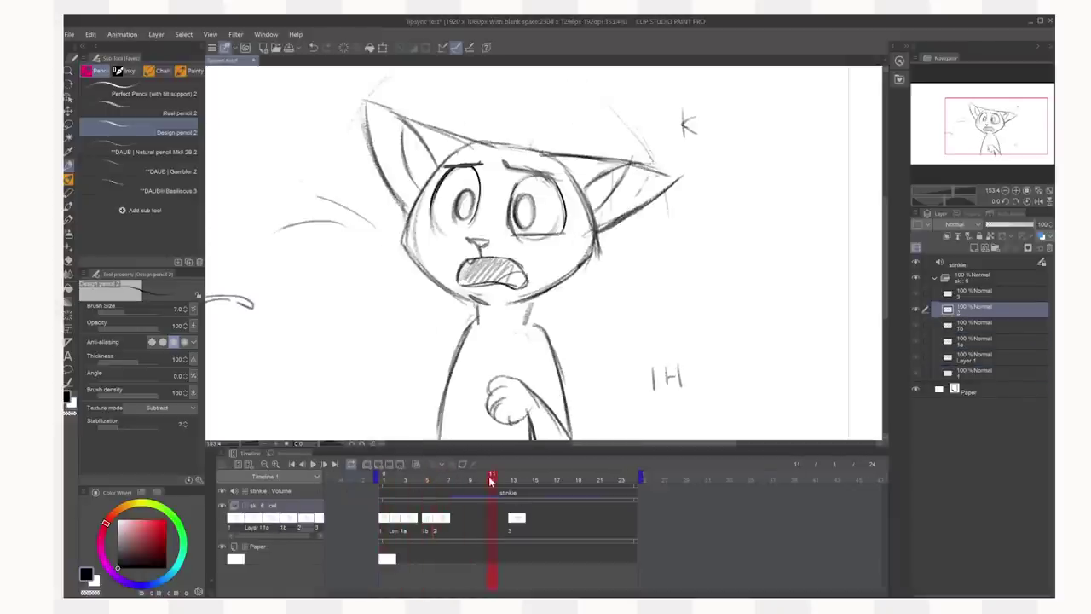
Add a new cel at frame 11 and, with onion skin on, sketch the N mouth pose with ears lowered sideways
key(ctrl+shift+n)
drag(491, 481, 494, 482)
click(415, 464)
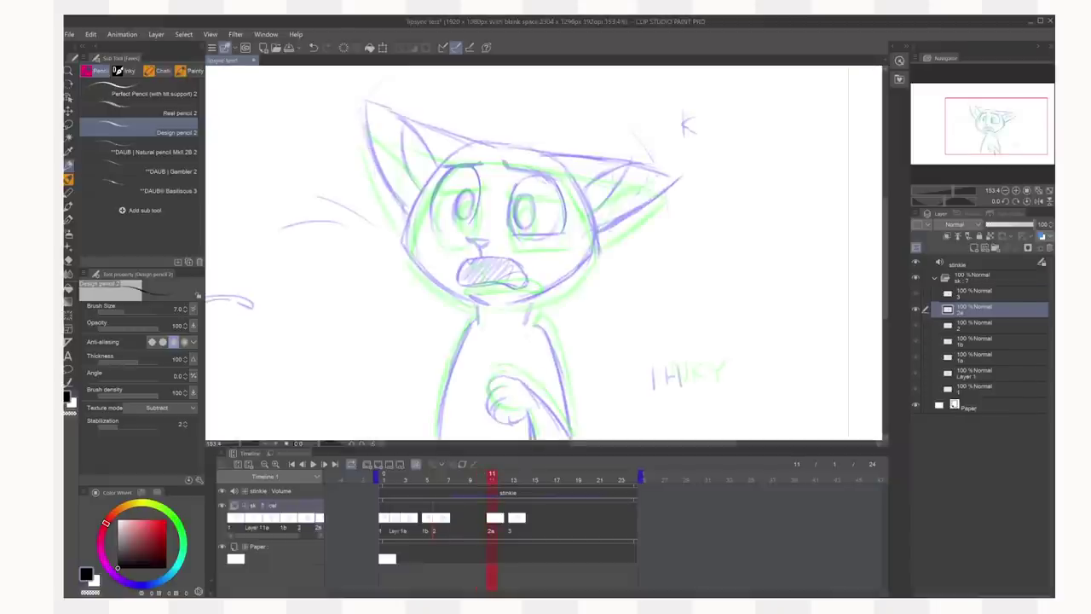
scroll(615, 246, up, 3)
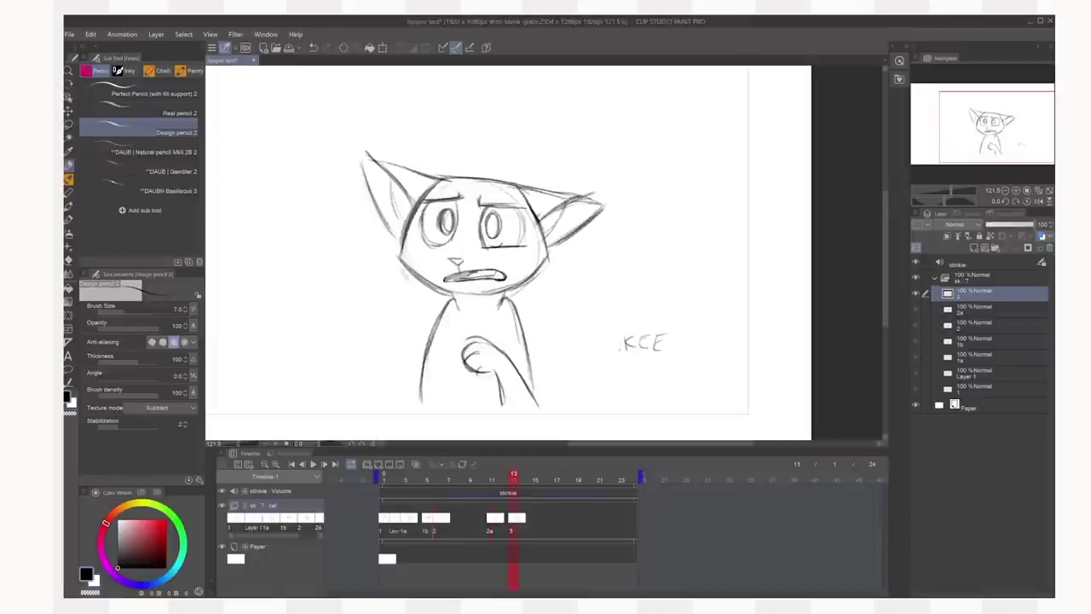
Play and scrub through the animation to check how the N pose matches the audio
click(313, 465)
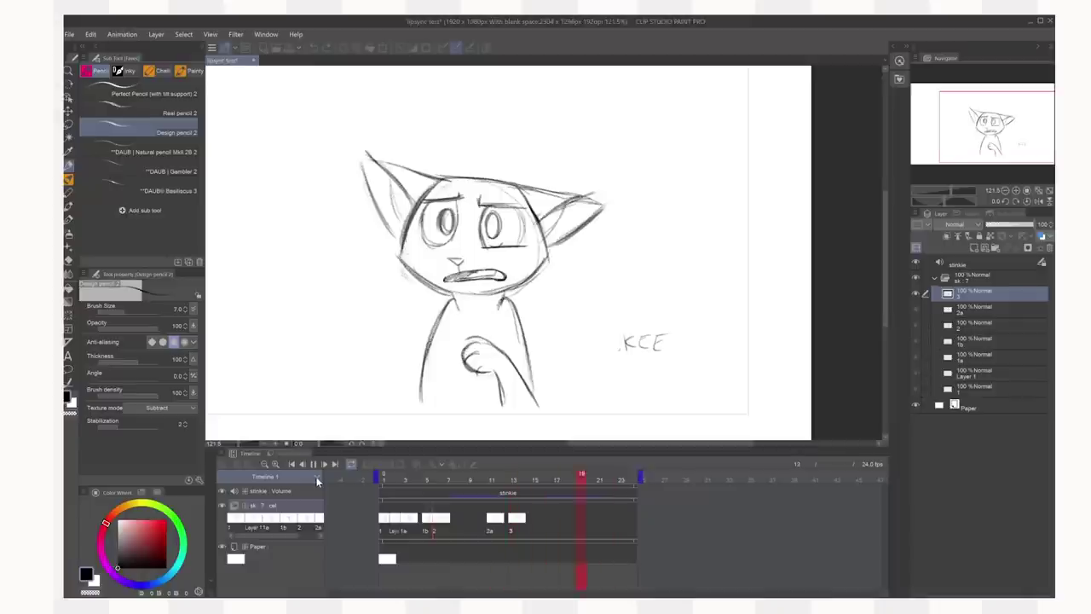
key(space)
click(454, 480)
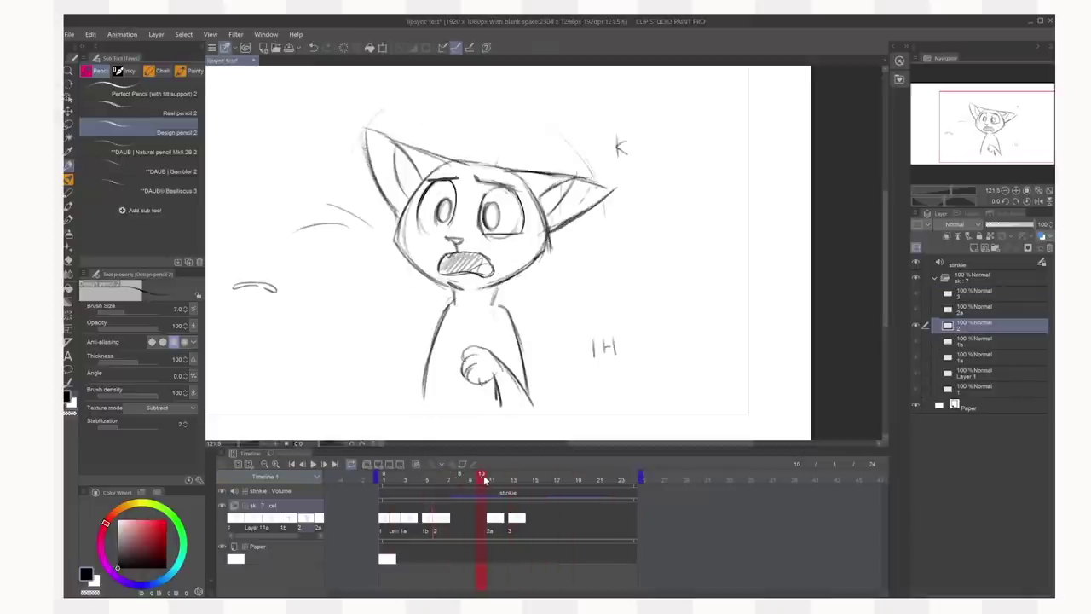
drag(486, 480, 493, 486)
key(space)
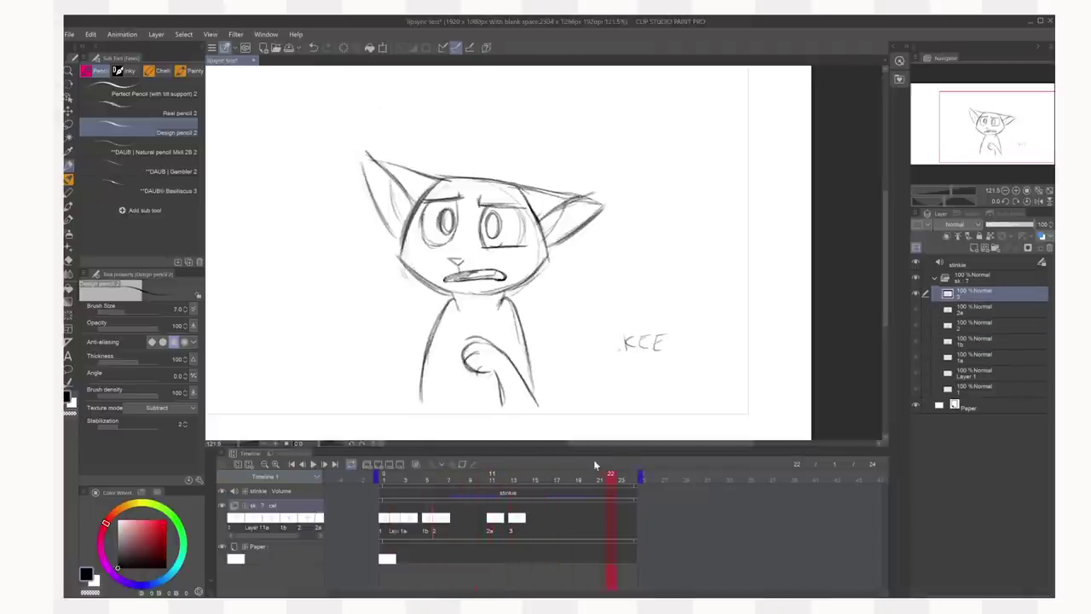
key(space)
key(space)
Try the N cel at frame 9 and play the animation from the start to judge its timing
click(490, 531)
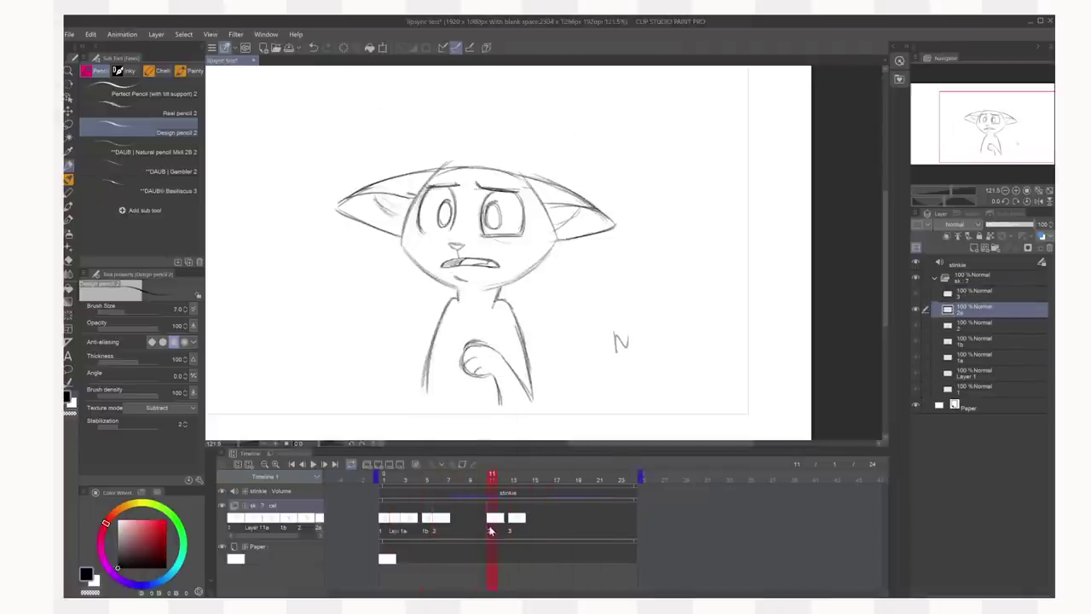
drag(492, 528, 471, 525)
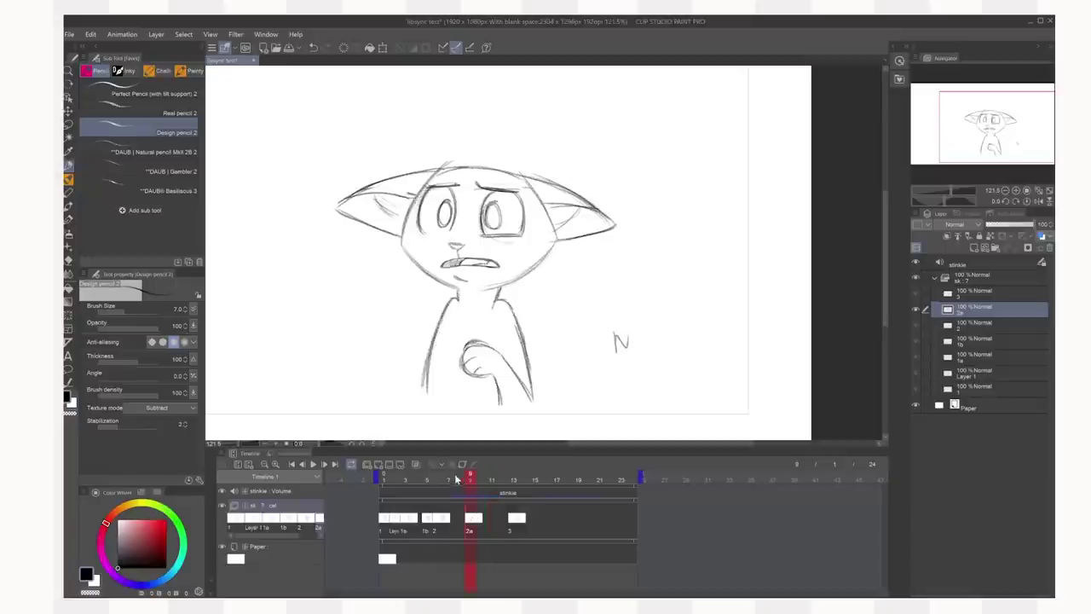
click(451, 475)
mouse_move(456, 472)
mouse_down()
mouse_move(554, 471)
mouse_move(401, 454)
mouse_move(487, 460)
mouse_up()
key(space)
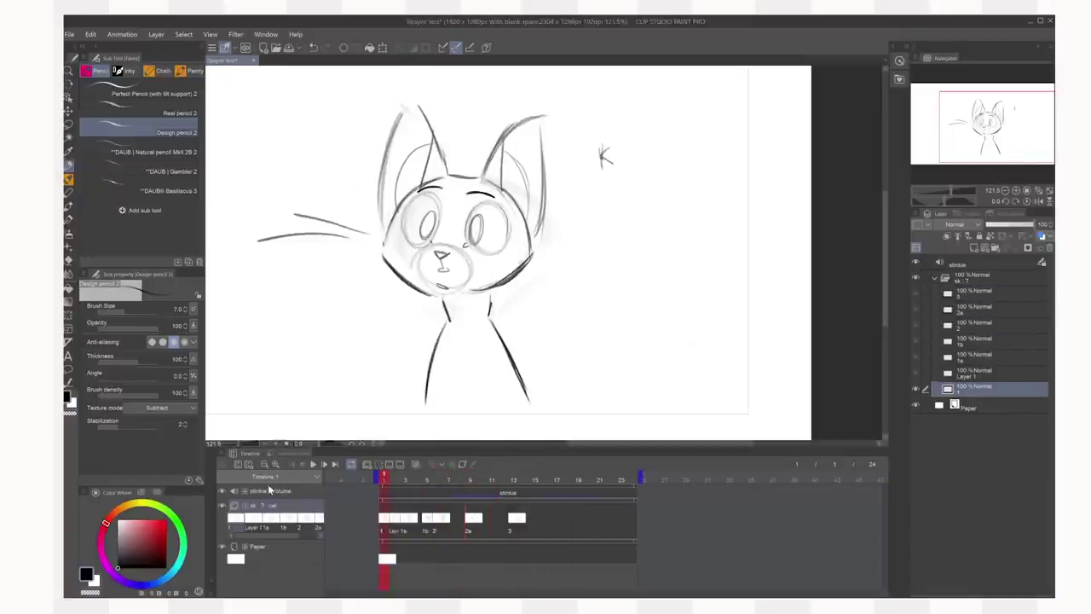
click(313, 465)
Move the N cel to frame 10 and play the animation to check it
click(461, 519)
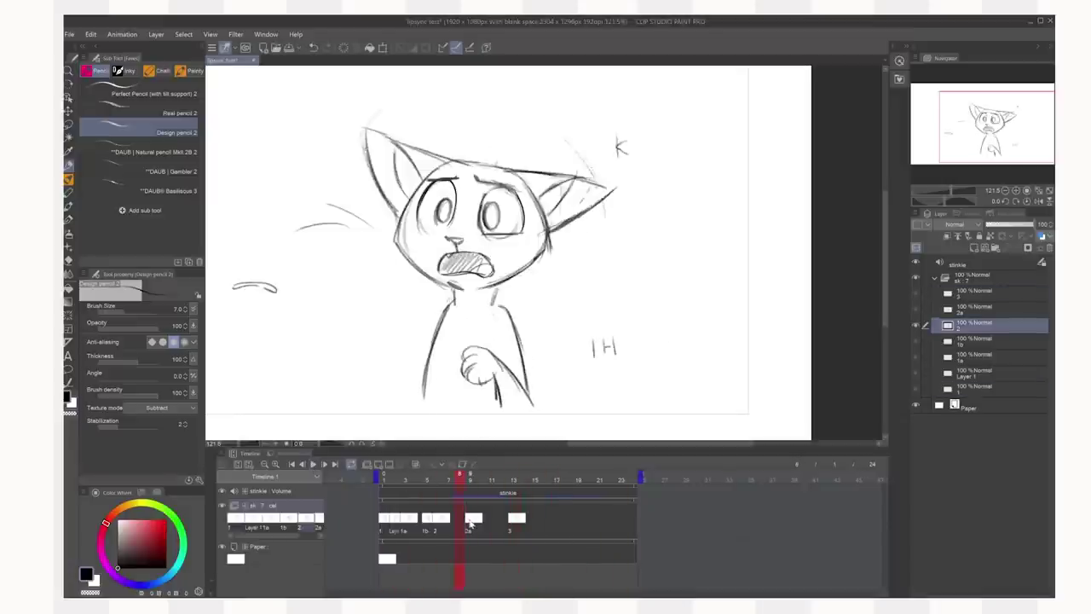
click(471, 523)
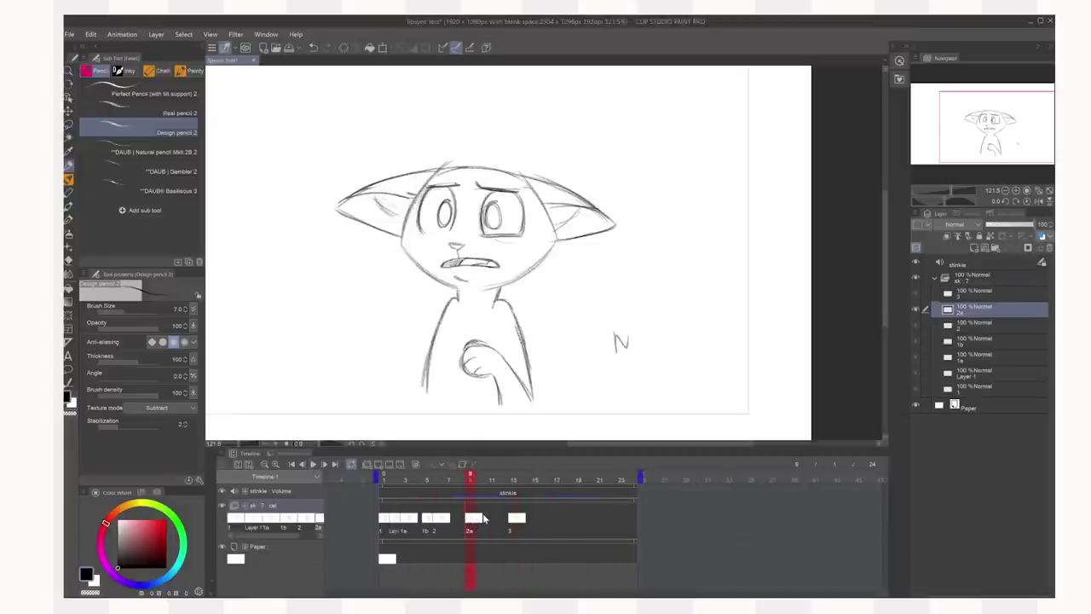
click(313, 465)
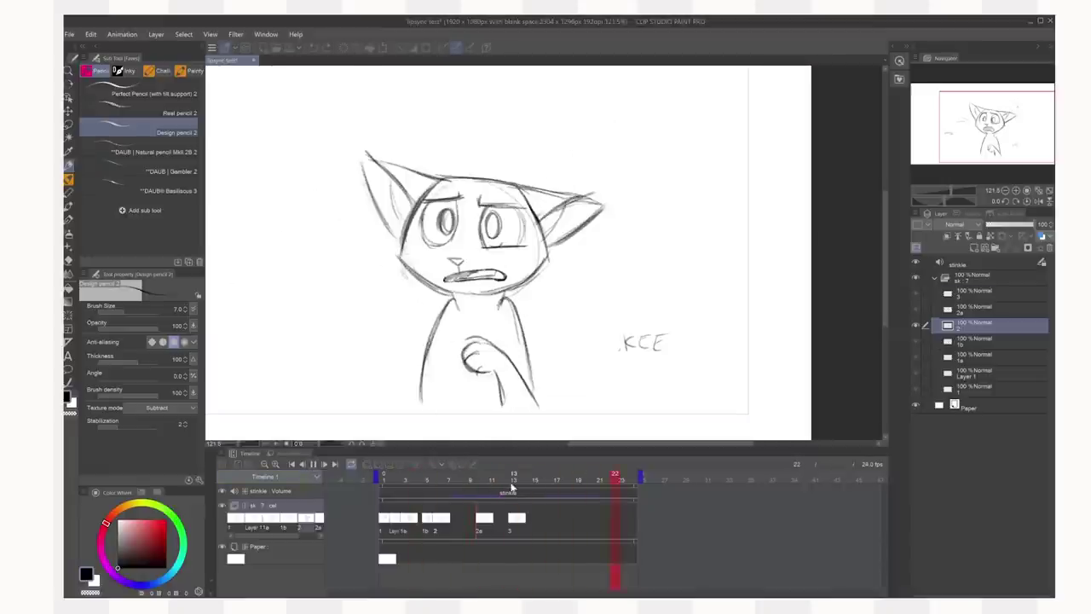
Add a new empty cel at frame 22 for the closing pose and turn on onion skin
click(569, 480)
mouse_move(624, 486)
mouse_down()
mouse_move(591, 479)
mouse_move(607, 482)
mouse_up()
key(ctrl+shift+n)
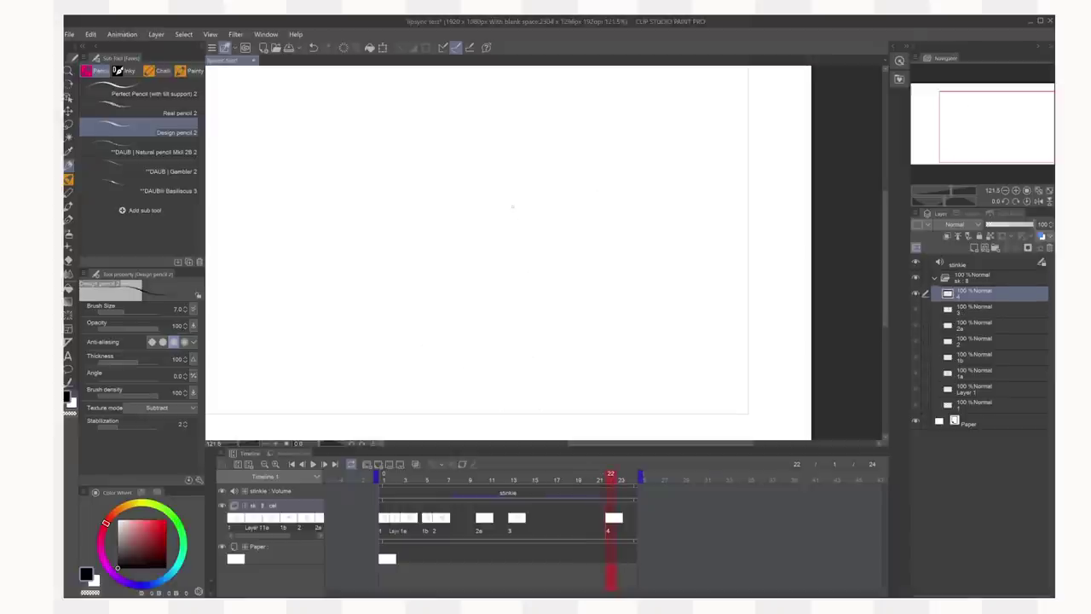
click(567, 480)
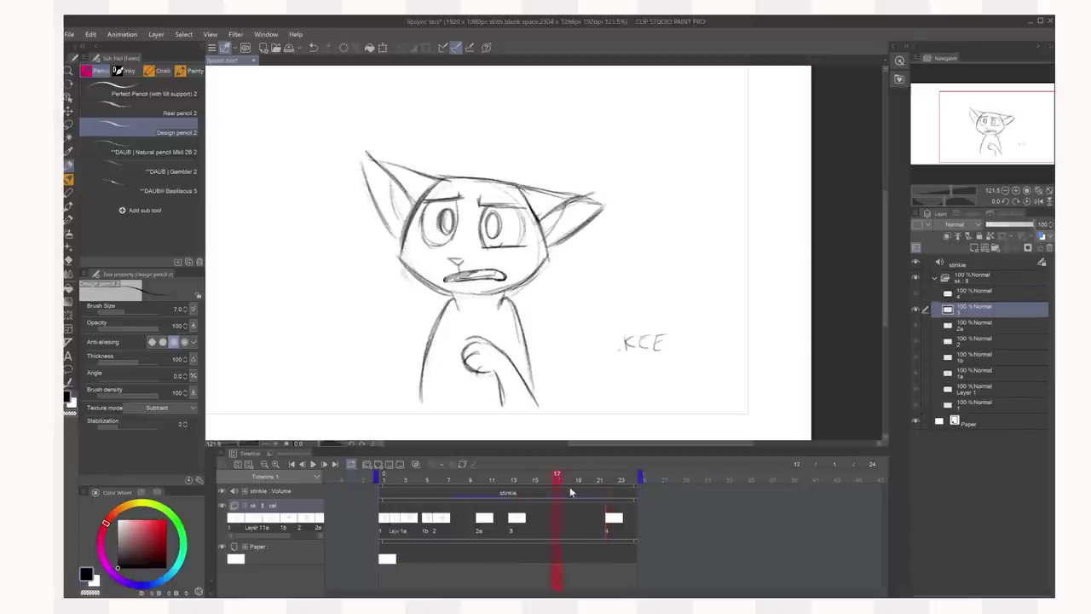
drag(612, 489, 612, 487)
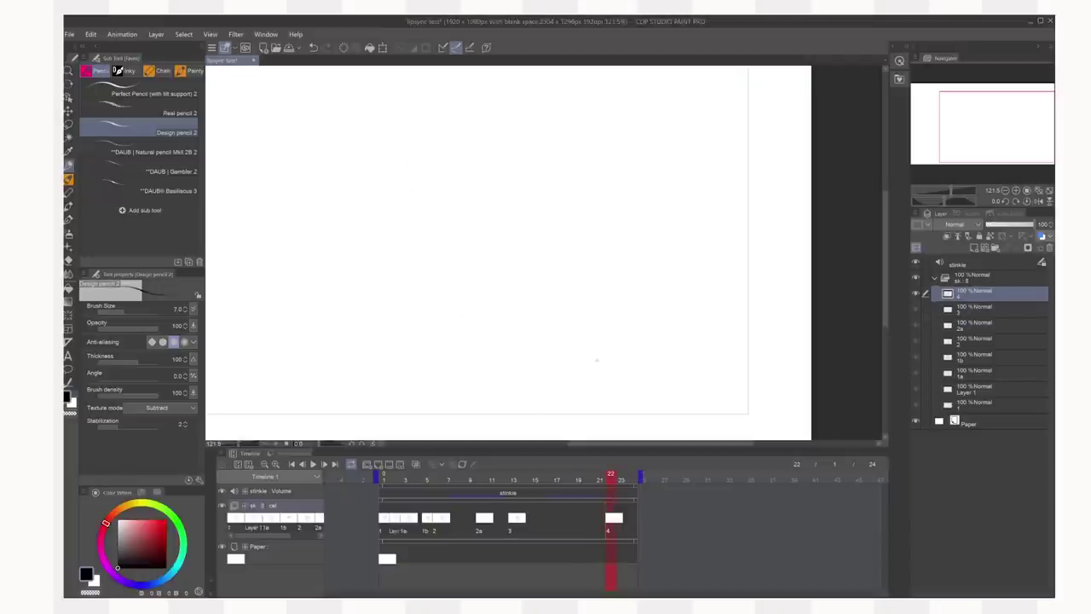
key(o)
drag(635, 272, 674, 265)
scroll(658, 223, up, 3)
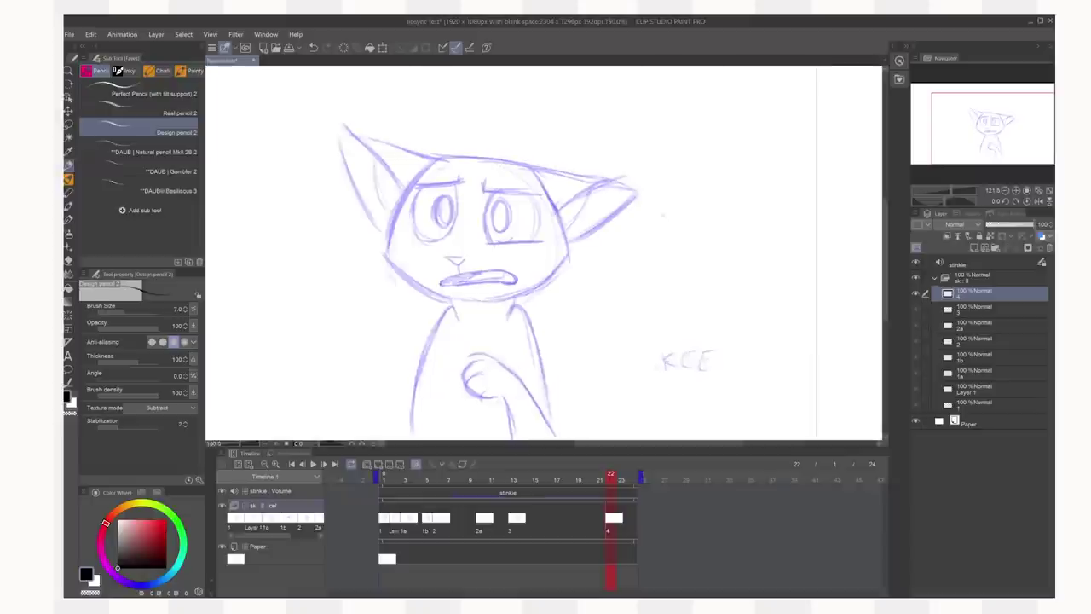
Sketch the cat's face in the frame 22 cel with lowered brows and a slanted mouth, flipping to the adjacent cels for reference
drag(658, 224, 704, 228)
click(513, 481)
key(Left)
key(Right)
key(Right)
scroll(467, 242, up, 3)
key(Left)
key(Right)
drag(487, 298, 457, 339)
drag(380, 197, 472, 189)
drag(515, 304, 619, 301)
Draw the ears, head outline and body with the raised paw in the frame 22 cel, comparing with the neighbouring cels
drag(415, 149, 329, 328)
drag(545, 367, 535, 77)
drag(573, 143, 629, 378)
drag(469, 250, 631, 380)
scroll(462, 409, down, 3)
key(Left)
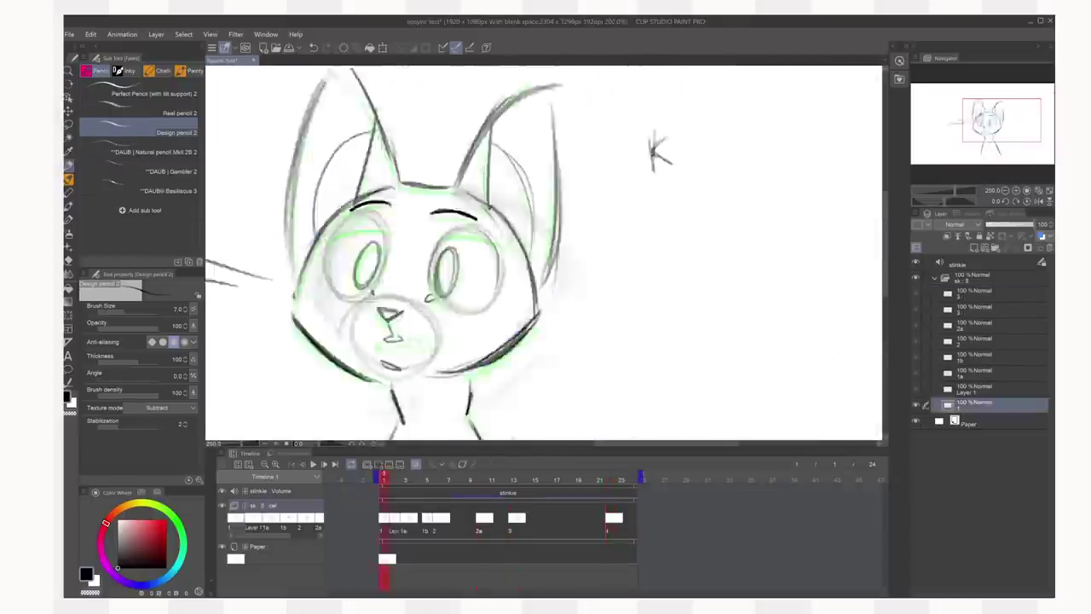
key(Right)
scroll(543, 252, down, 2)
drag(433, 415, 453, 354)
Play back the whole animation with the frame 22 pose and review the N pose at frame 10
click(312, 463)
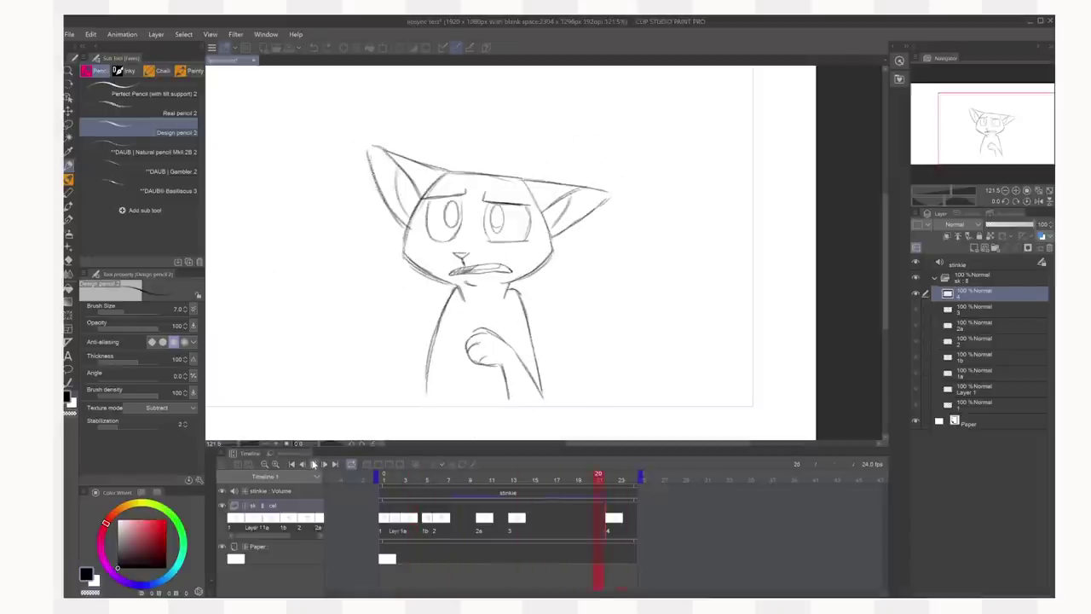
click(313, 463)
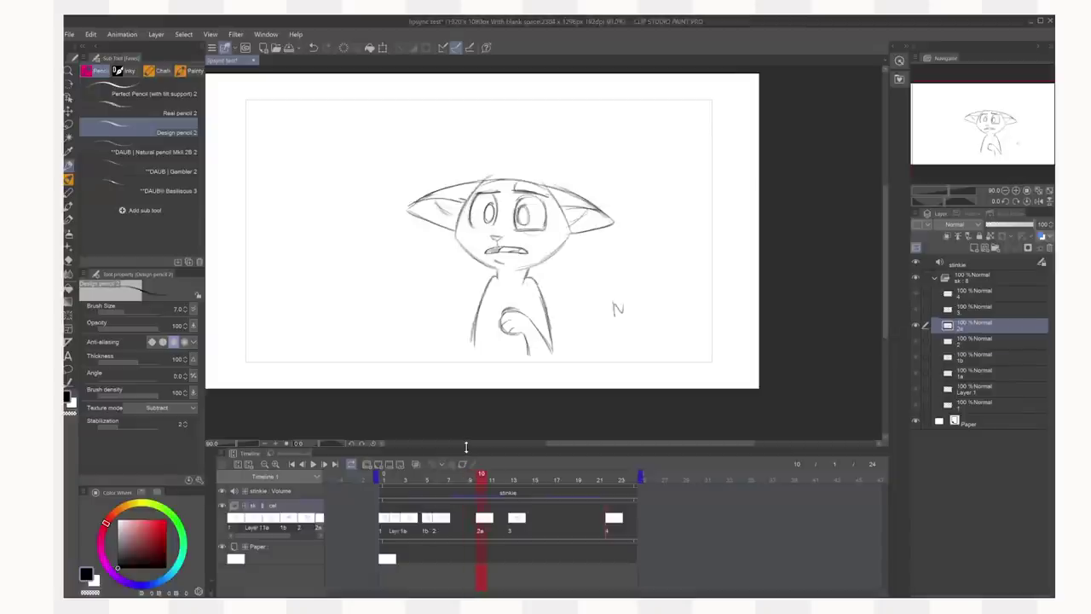
drag(585, 156, 607, 204)
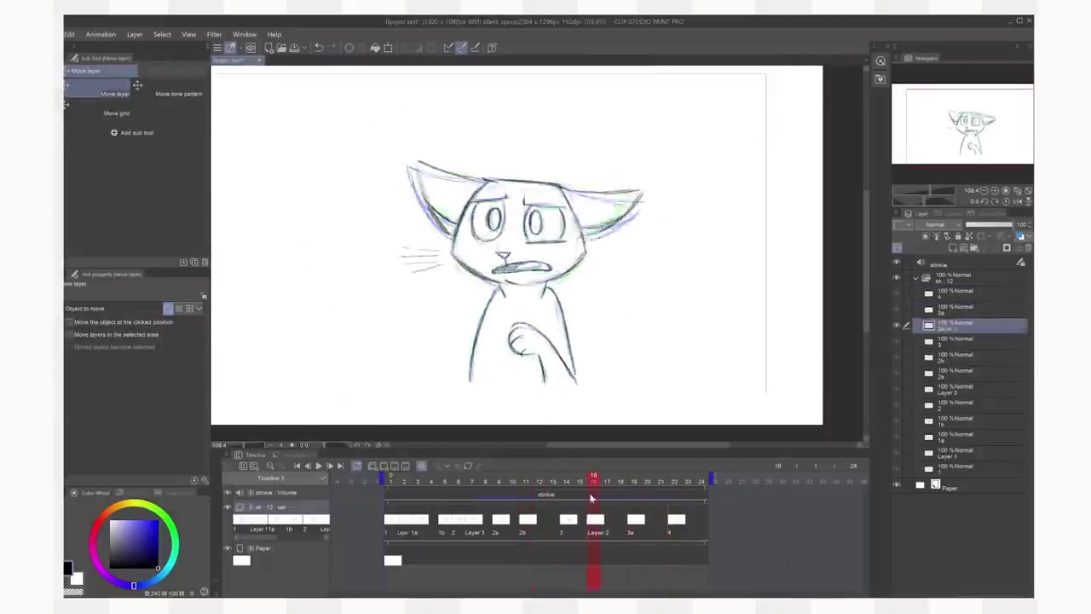
Move cel 3 and the Layer 2 cel one frame earlier, to frames 13 and 15, and play back the new timing
mouse_move(568, 519)
mouse_down()
mouse_move(555, 519)
mouse_move(581, 521)
mouse_up()
click(545, 482)
click(319, 465)
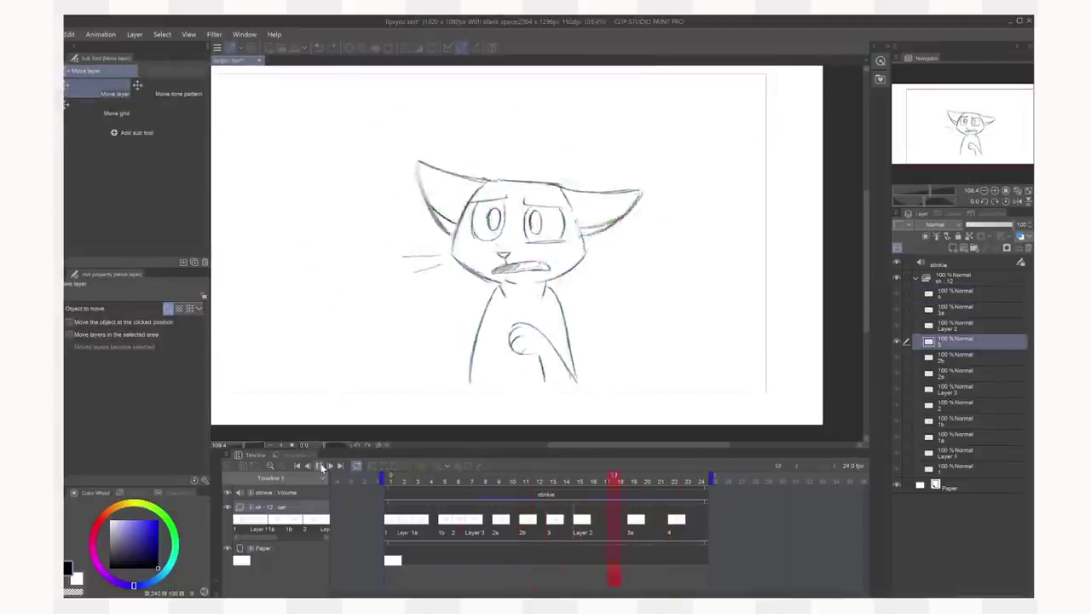
click(319, 465)
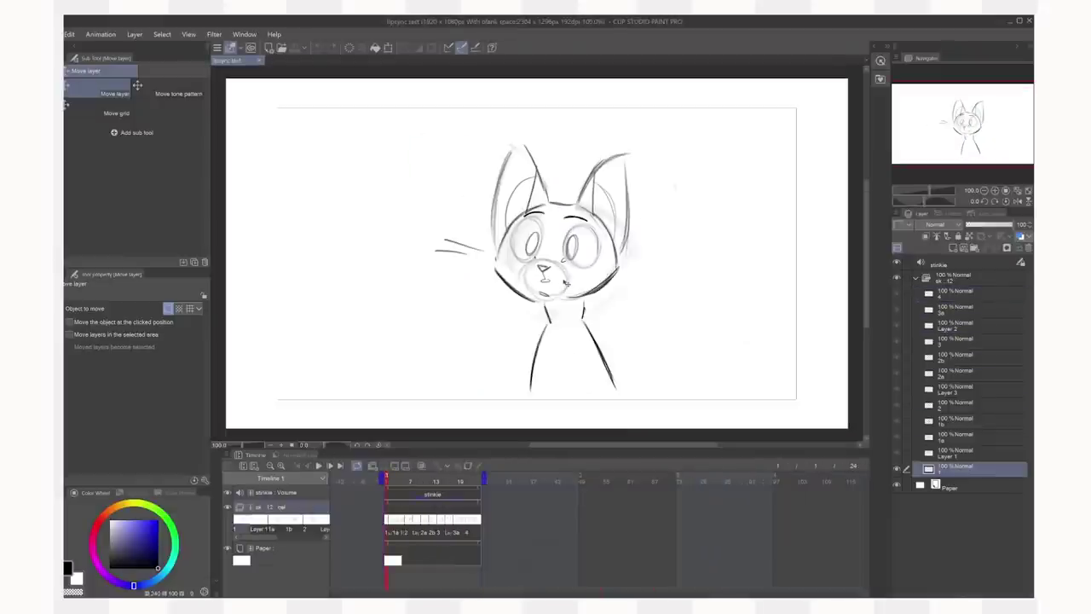
Enlarge the timeline's frame scale and examine how the drawings change from one cel to the next through frame 21
click(279, 466)
click(280, 467)
mouse_move(430, 479)
mouse_down()
mouse_move(680, 484)
mouse_move(458, 484)
mouse_up()
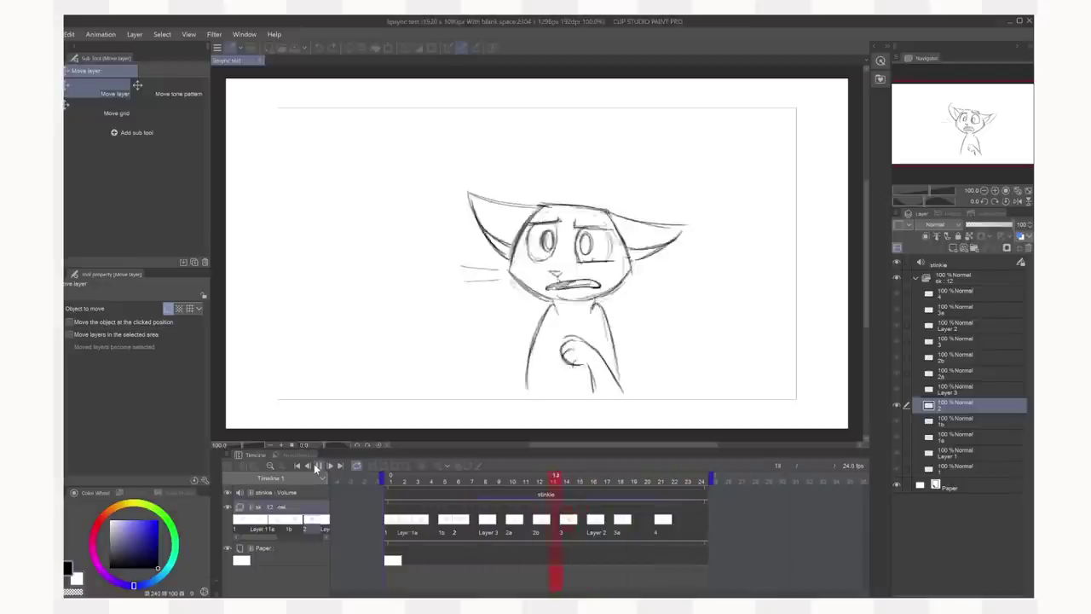
mouse_move(627, 486)
mouse_down()
mouse_move(429, 480)
mouse_move(598, 476)
mouse_move(578, 466)
mouse_up()
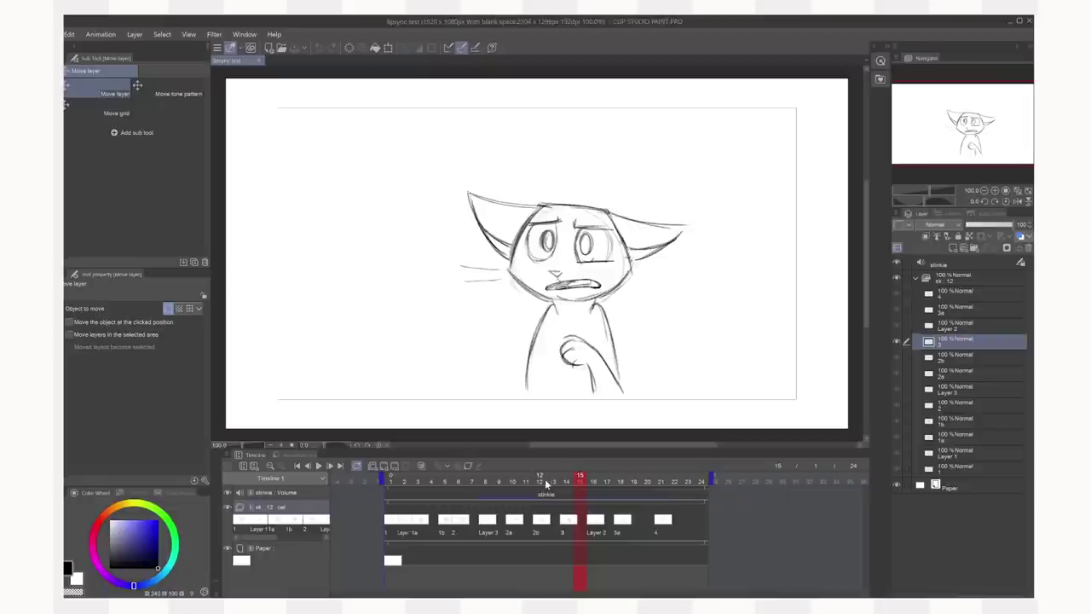
mouse_move(550, 482)
mouse_down()
mouse_move(633, 483)
mouse_move(396, 485)
mouse_move(633, 466)
mouse_move(526, 477)
mouse_move(621, 477)
mouse_move(564, 475)
mouse_up()
mouse_move(465, 475)
mouse_down()
mouse_move(674, 475)
mouse_move(444, 476)
mouse_move(519, 479)
mouse_up()
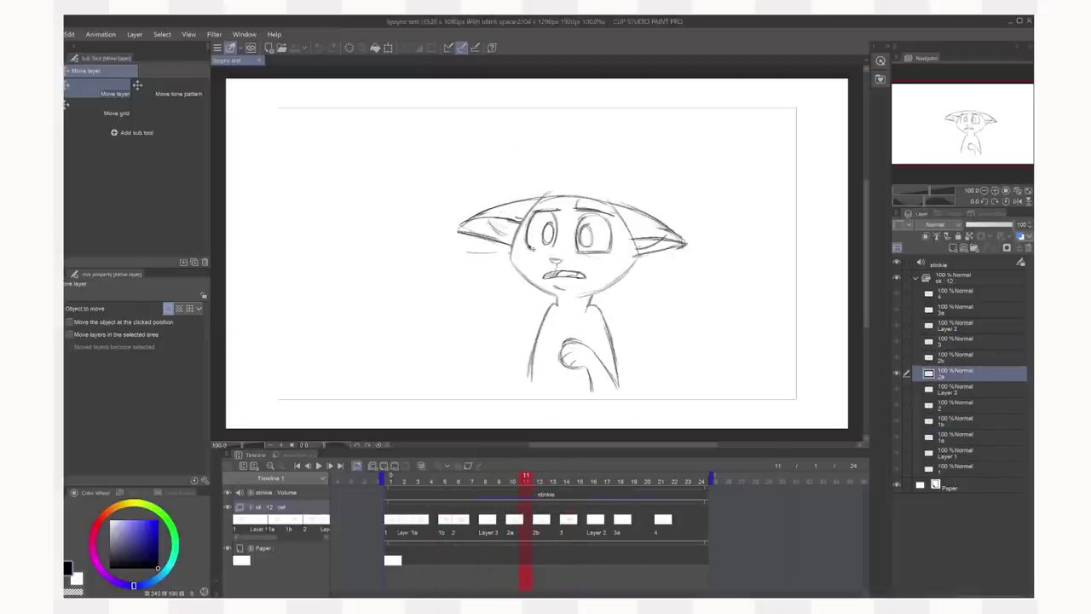
key(Right)
key(Right)
key(Right)
key(Right)
key(Right)
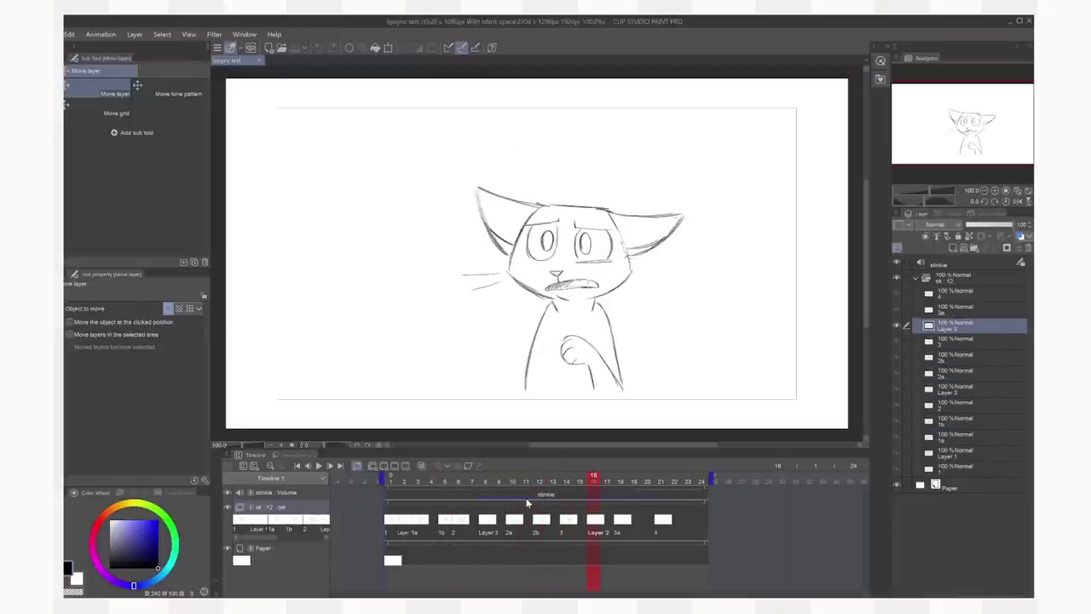
mouse_move(465, 488)
mouse_down()
mouse_move(579, 480)
mouse_move(440, 491)
mouse_move(659, 487)
mouse_up()
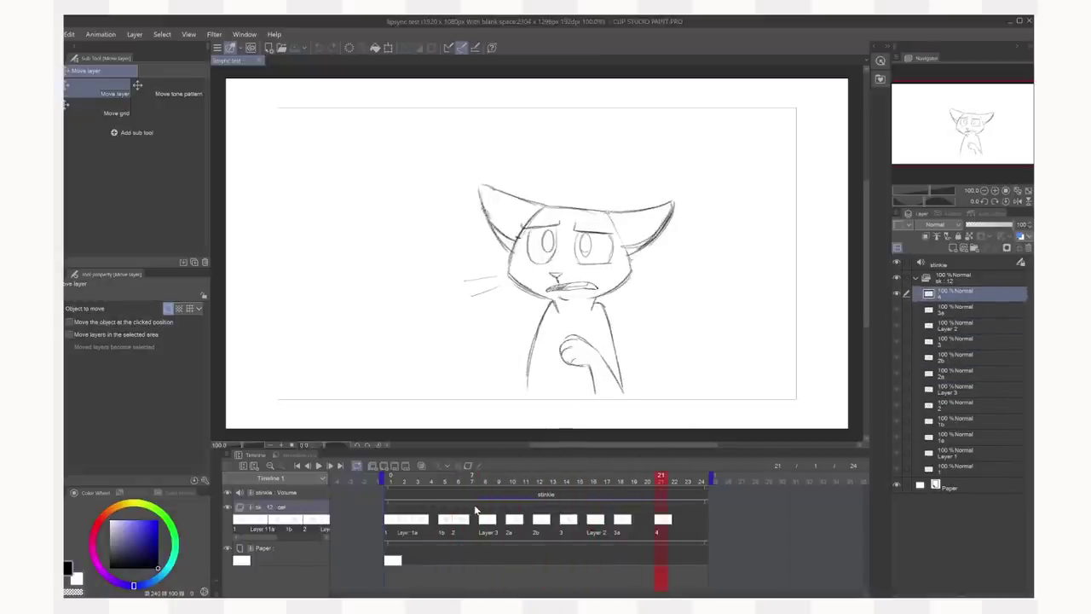
mouse_move(464, 483)
mouse_down()
mouse_move(565, 480)
mouse_move(390, 479)
mouse_move(619, 481)
mouse_move(471, 490)
mouse_move(607, 508)
mouse_move(499, 507)
mouse_move(593, 508)
mouse_move(541, 484)
mouse_move(647, 487)
mouse_move(530, 487)
mouse_up()
Compare the mouth shapes at frames 12 and 14 up close, and play back the animation from the first frame
scroll(584, 414, up, 1)
scroll(601, 292, up, 4)
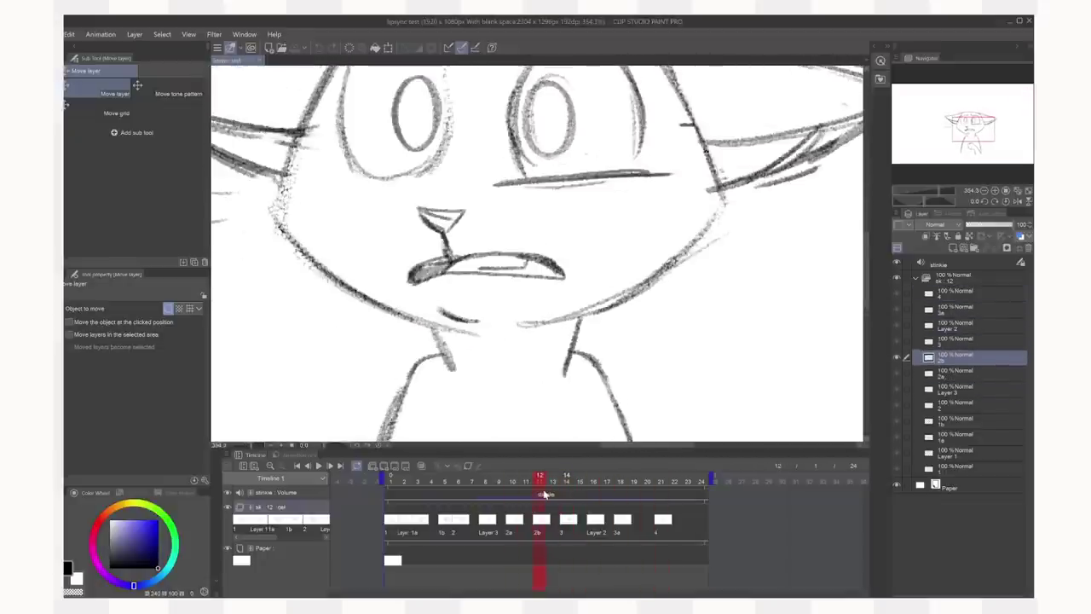
click(566, 491)
scroll(707, 284, down, 6)
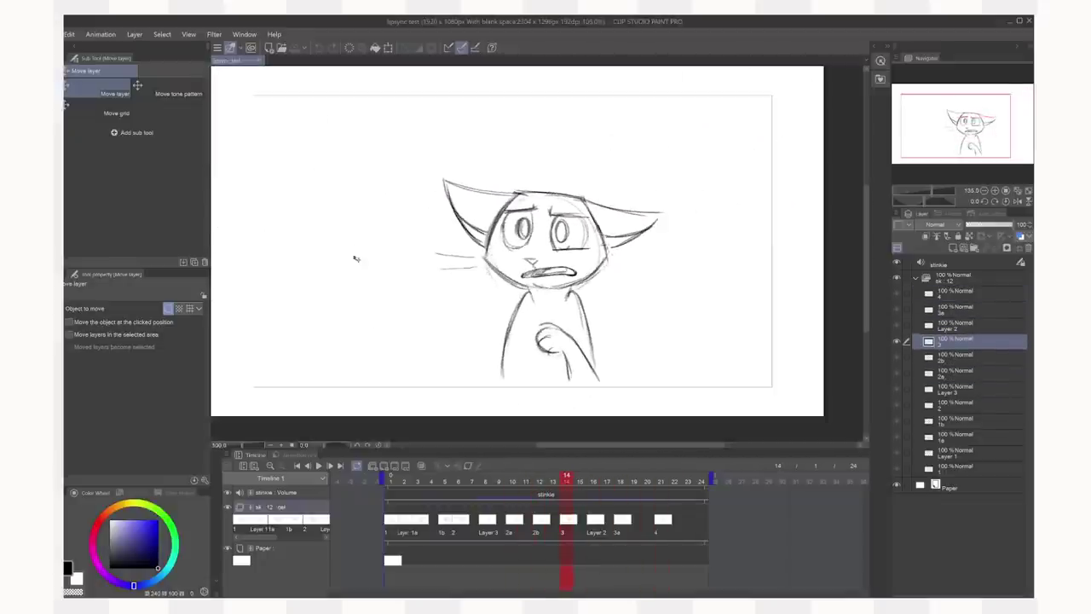
scroll(535, 301, up, 1)
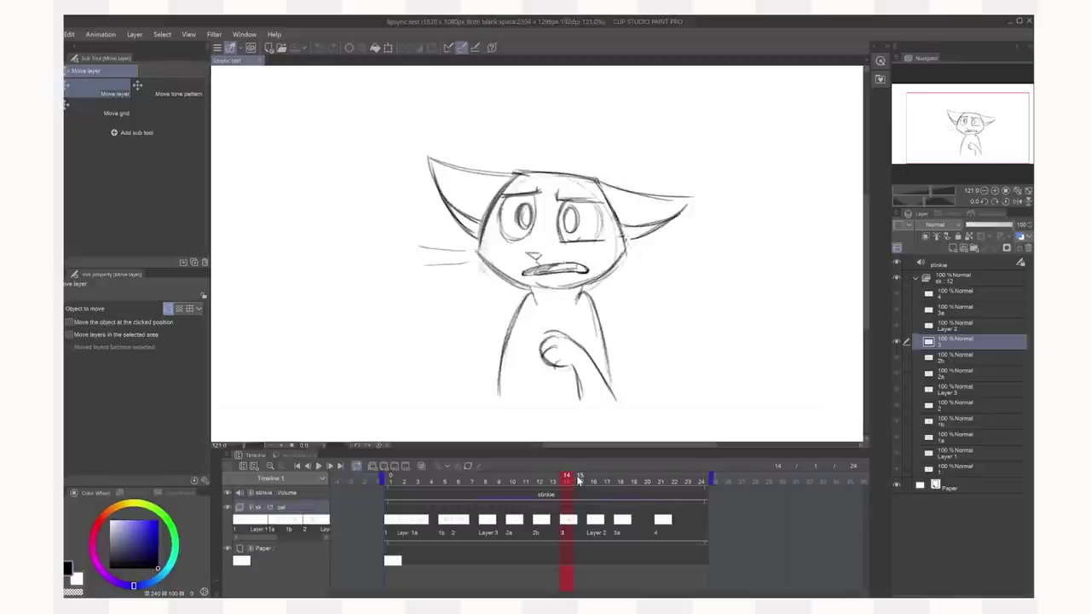
mouse_move(578, 481)
mouse_down()
mouse_move(498, 477)
mouse_move(604, 487)
mouse_move(571, 489)
mouse_move(638, 482)
mouse_move(524, 481)
mouse_move(575, 505)
mouse_move(393, 482)
mouse_up()
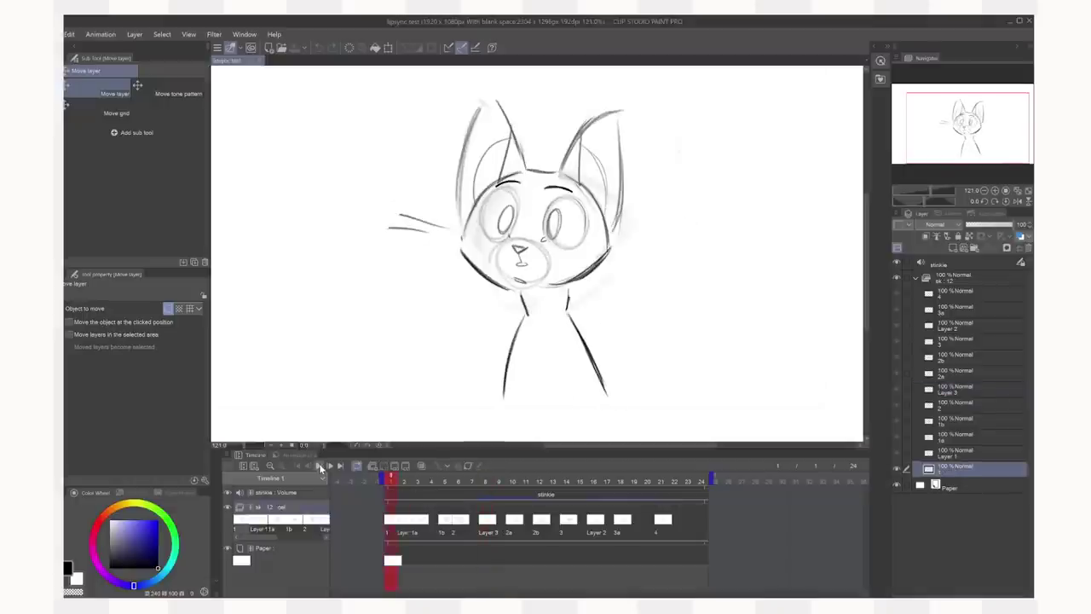
click(322, 466)
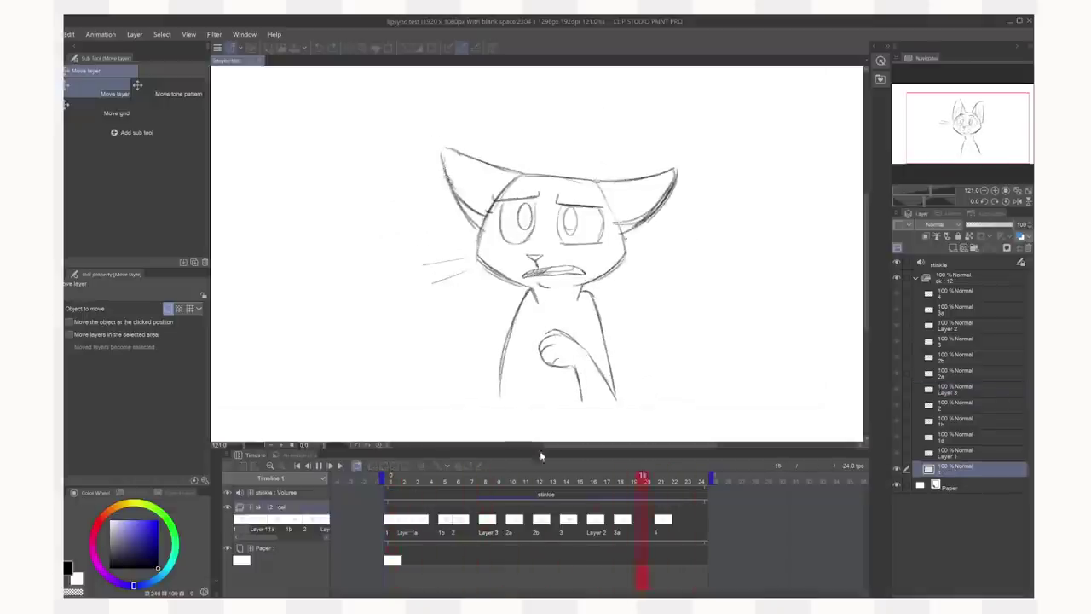
mouse_move(563, 479)
mouse_down()
mouse_move(604, 482)
mouse_move(560, 474)
mouse_up()
click(579, 479)
scroll(534, 259, down, 1)
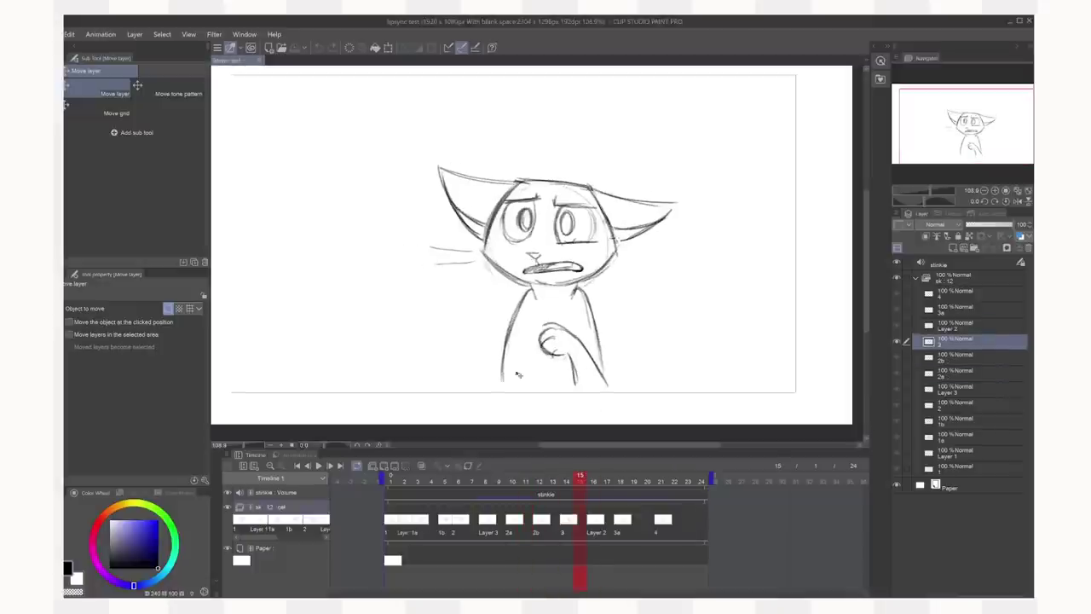
Try shifting the audio clip one frame earlier than the drawings, review the lip sync against it, and undo the shift
click(503, 490)
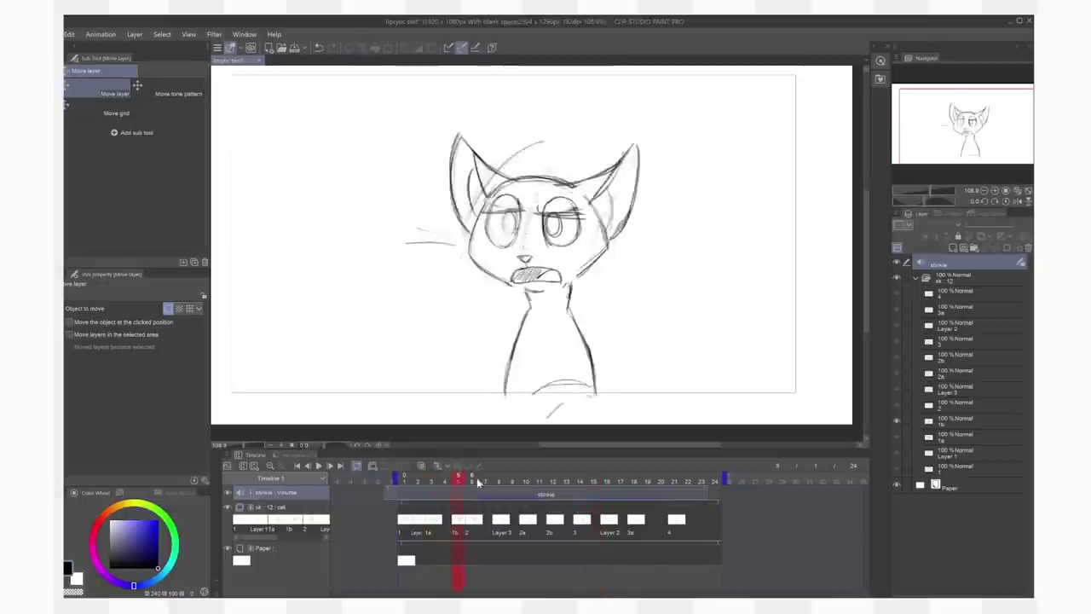
drag(459, 484, 545, 475)
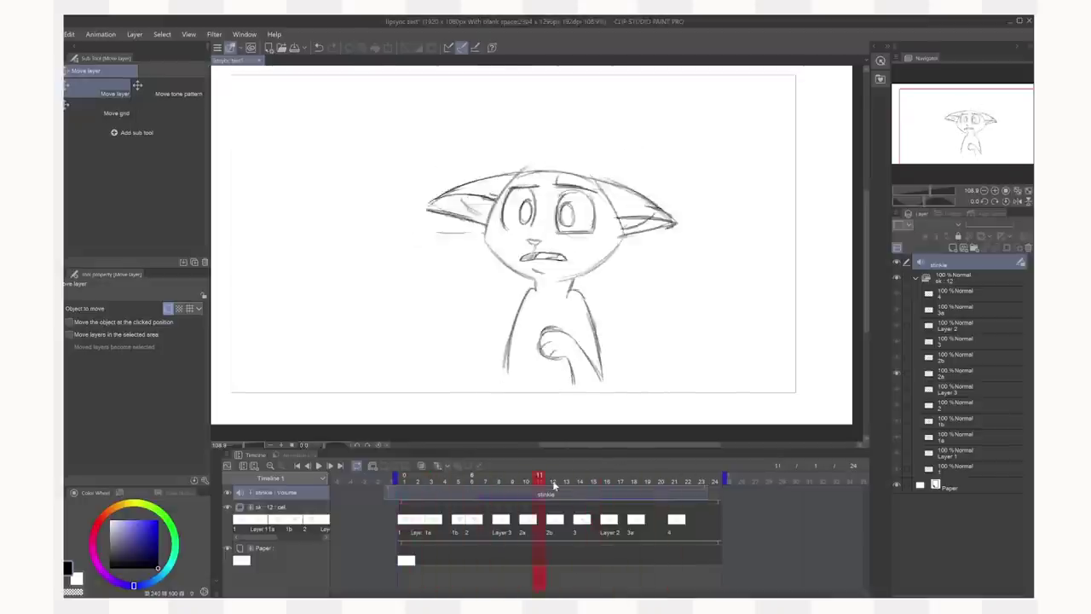
mouse_move(562, 483)
mouse_down()
mouse_move(653, 495)
mouse_move(444, 483)
mouse_move(629, 492)
mouse_move(449, 480)
mouse_move(799, 475)
mouse_move(562, 478)
mouse_up()
key(space)
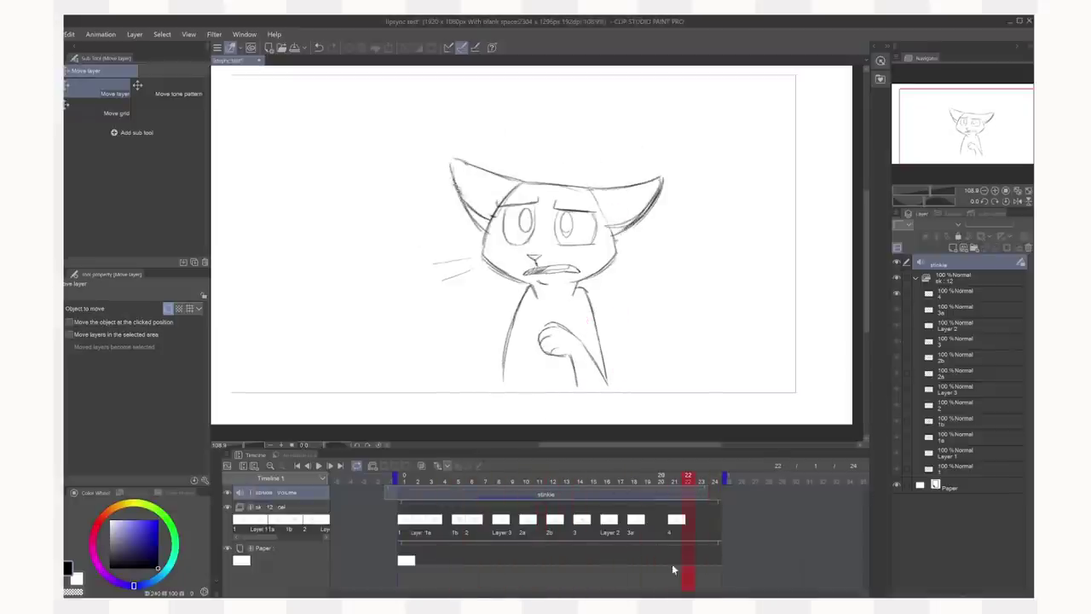
drag(651, 481, 637, 480)
scroll(485, 149, up, 3)
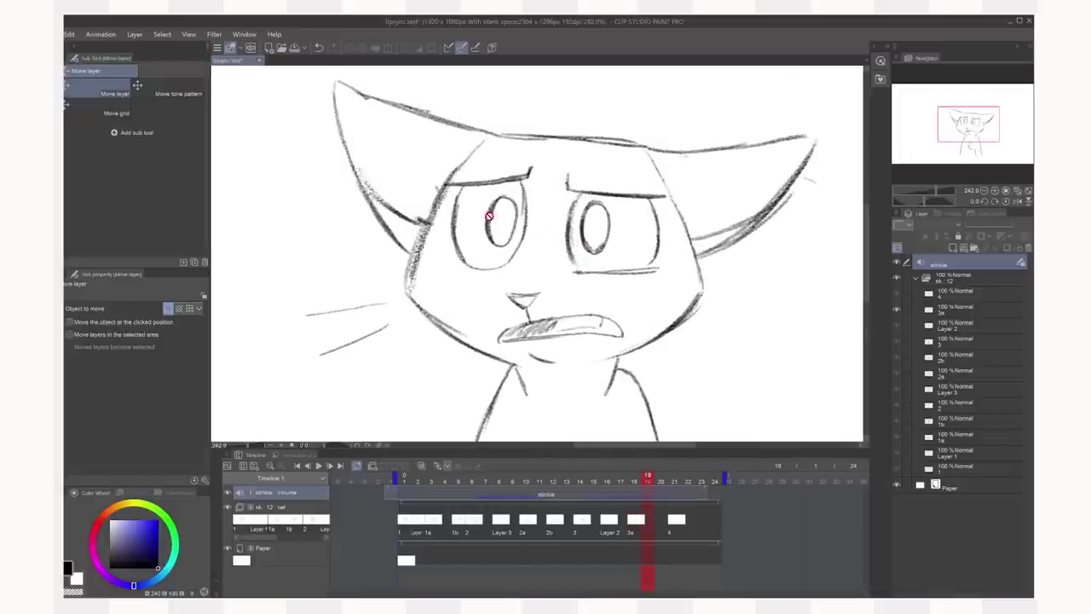
scroll(554, 248, down, 5)
scroll(567, 294, up, 4)
drag(651, 484, 661, 482)
key(ctrl+z)
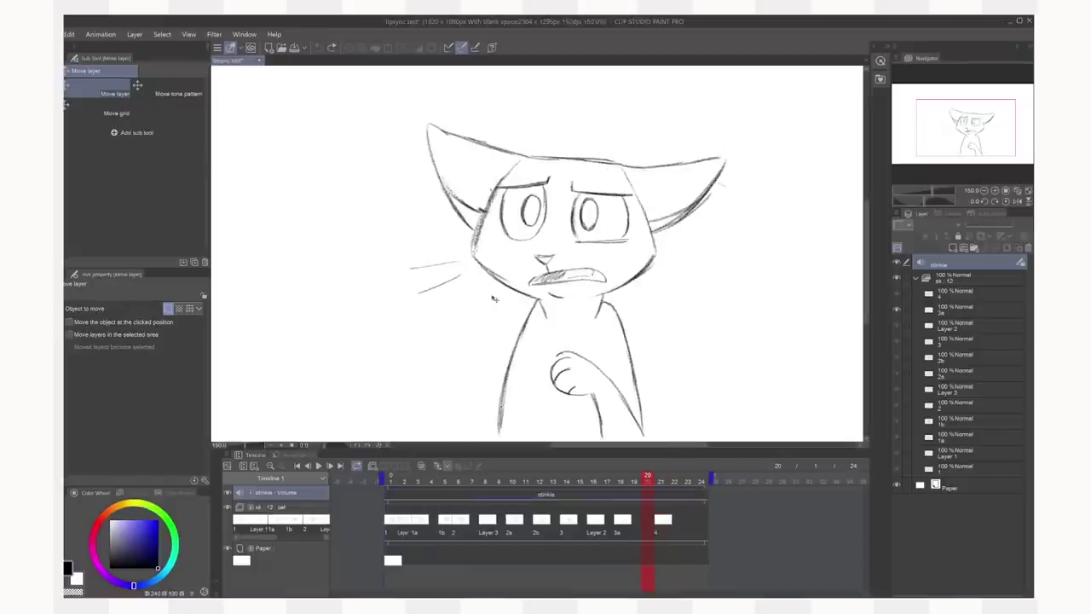
Compare the cat's mouth and ear poses in cels 2b and 3 around frames 13 and 14
click(550, 480)
scroll(578, 397, down, 1)
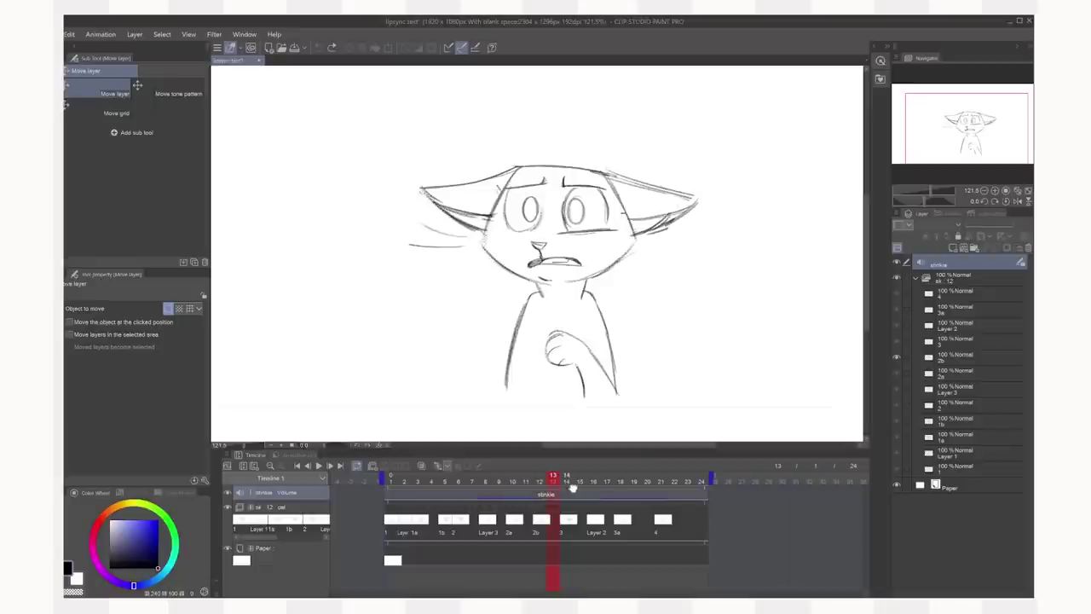
drag(573, 488, 576, 484)
key(ctrl+z)
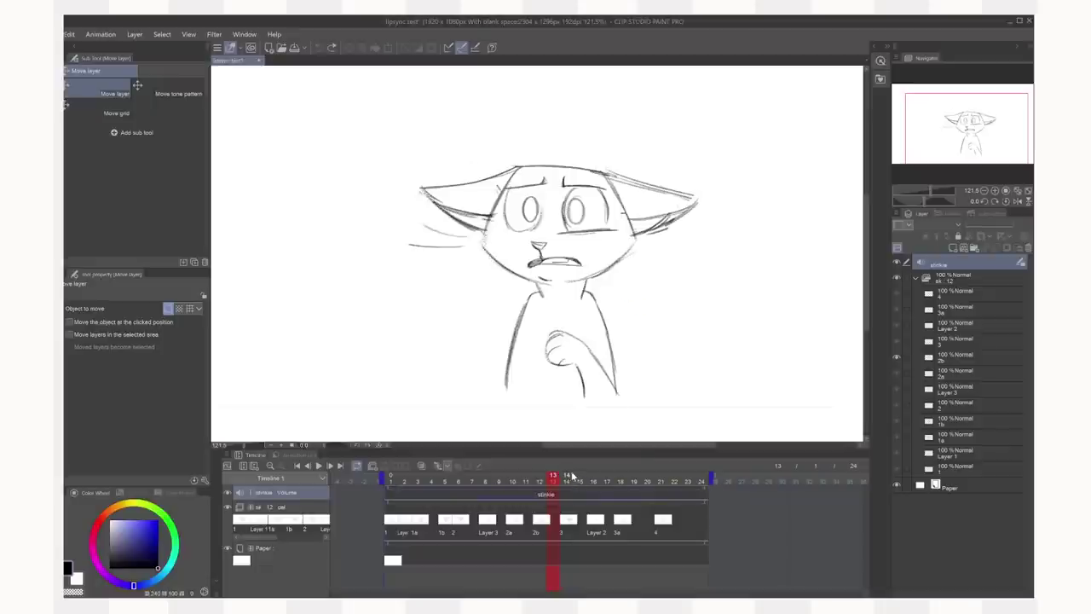
click(606, 481)
mouse_move(542, 481)
mouse_down()
mouse_move(440, 497)
mouse_move(653, 499)
mouse_move(566, 497)
mouse_up()
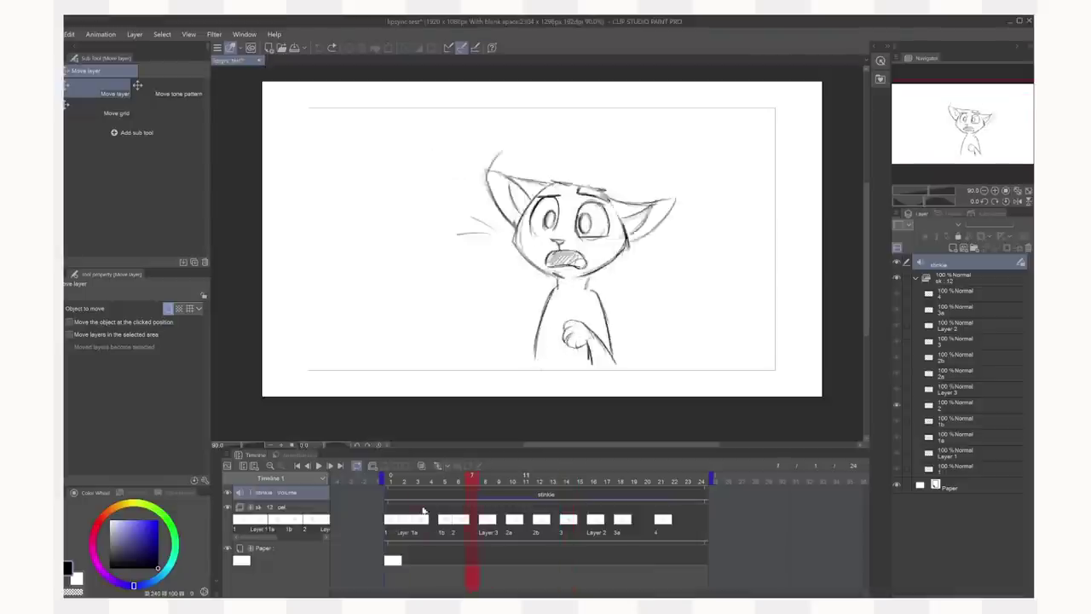
Scrub the opening frames from 1 to 8 to examine the transition into the open-mouth poses
mouse_move(471, 525)
mouse_down()
mouse_move(645, 525)
mouse_move(402, 525)
mouse_move(673, 503)
mouse_move(435, 494)
mouse_move(703, 503)
mouse_move(452, 509)
mouse_move(525, 509)
mouse_move(498, 508)
mouse_up()
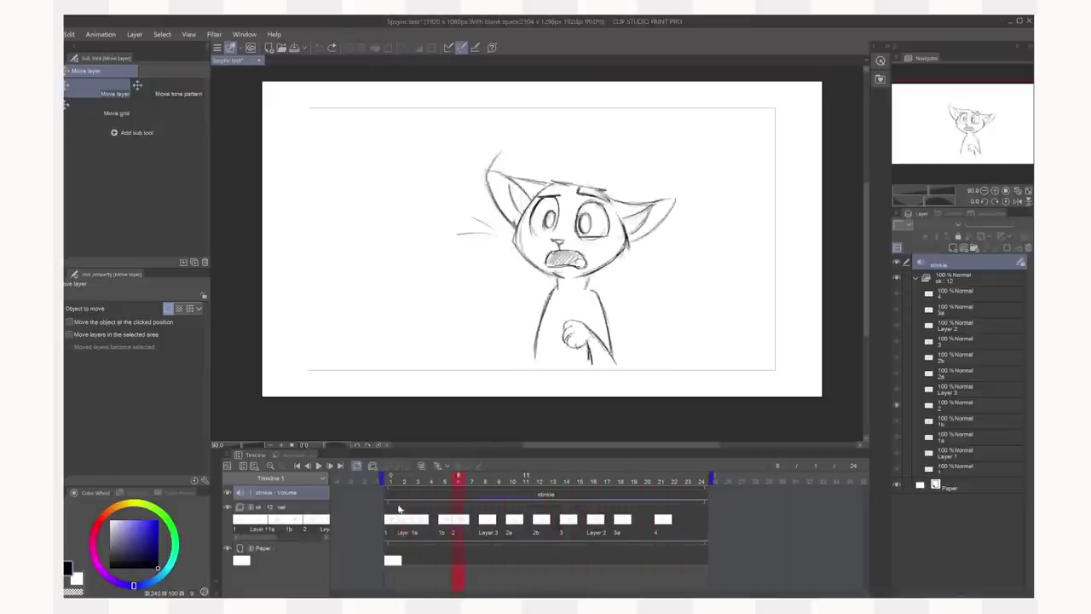
drag(398, 510, 480, 510)
drag(385, 495, 464, 490)
click(390, 479)
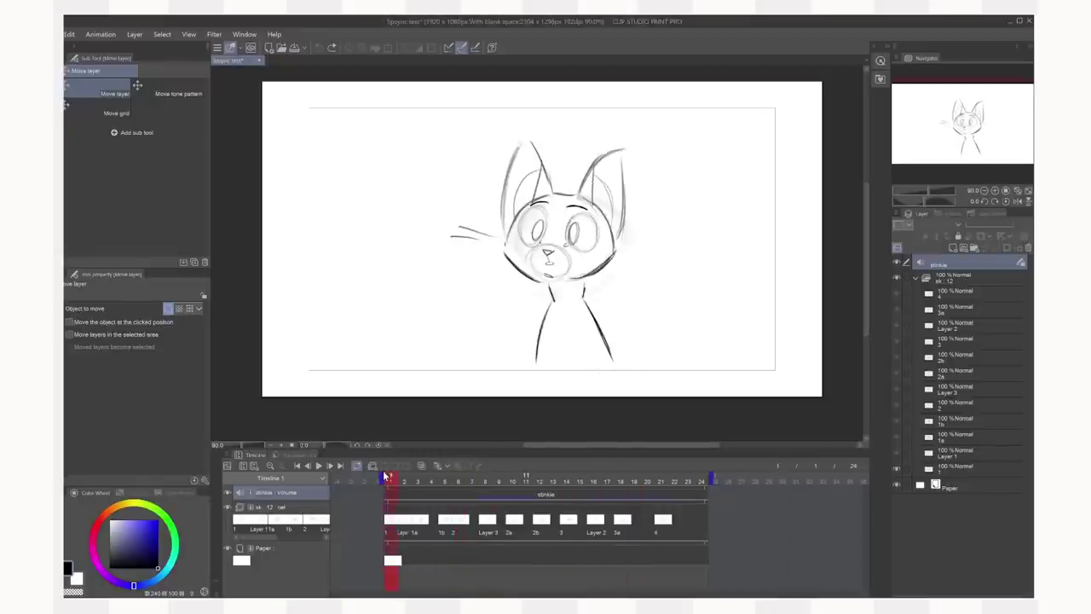
mouse_move(390, 479)
mouse_down()
mouse_move(692, 484)
mouse_move(486, 482)
mouse_up()
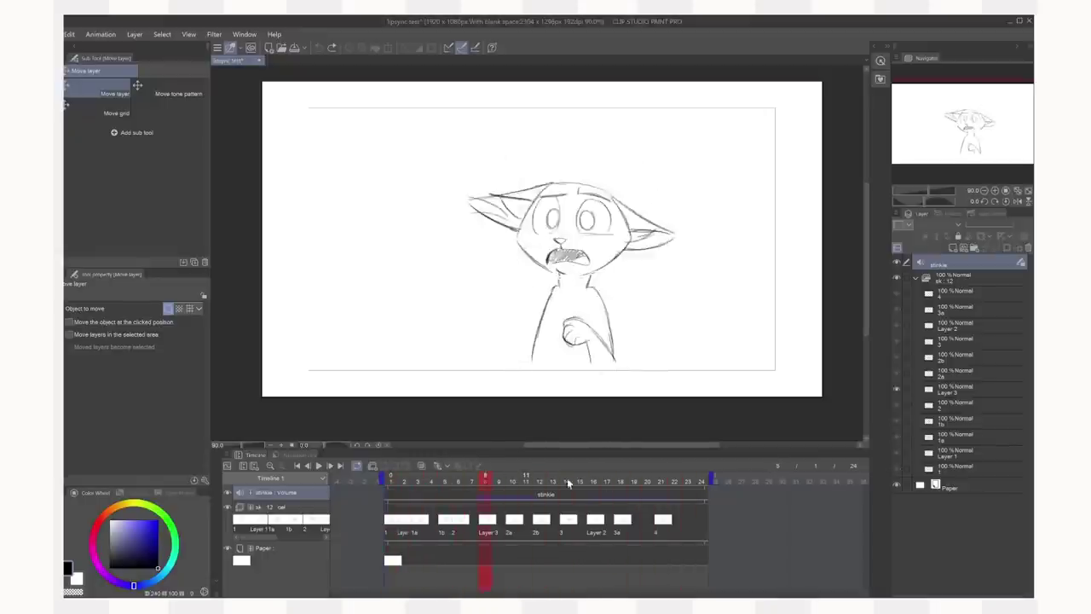
click(393, 483)
Play back the whole animation with its audio and scrub through the poses up to frame 20
click(317, 467)
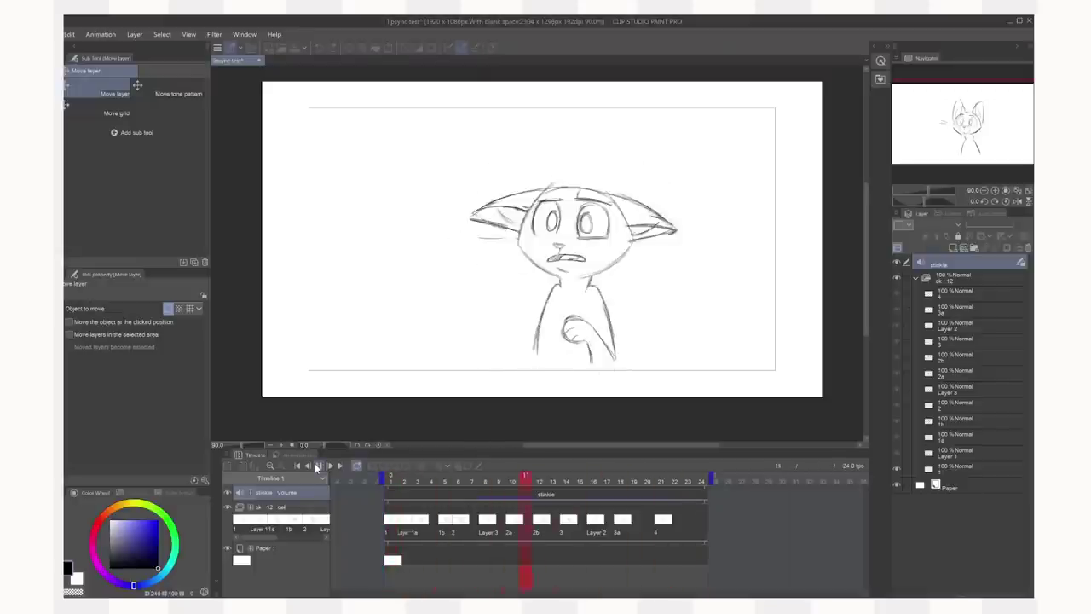
click(317, 468)
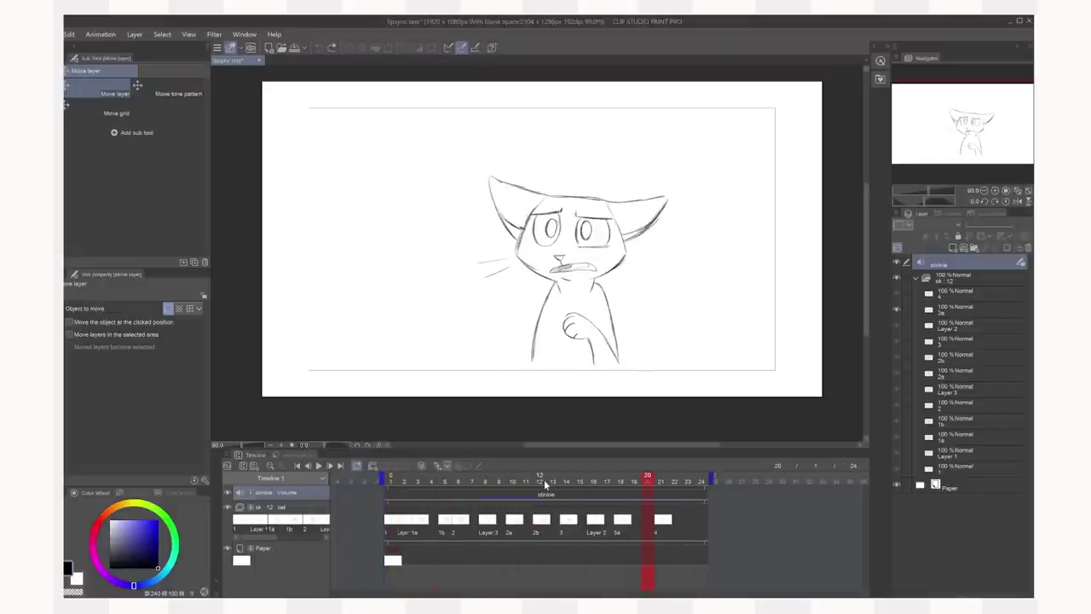
mouse_move(541, 479)
mouse_down()
mouse_move(487, 484)
mouse_move(632, 485)
mouse_move(476, 478)
mouse_move(607, 483)
mouse_up()
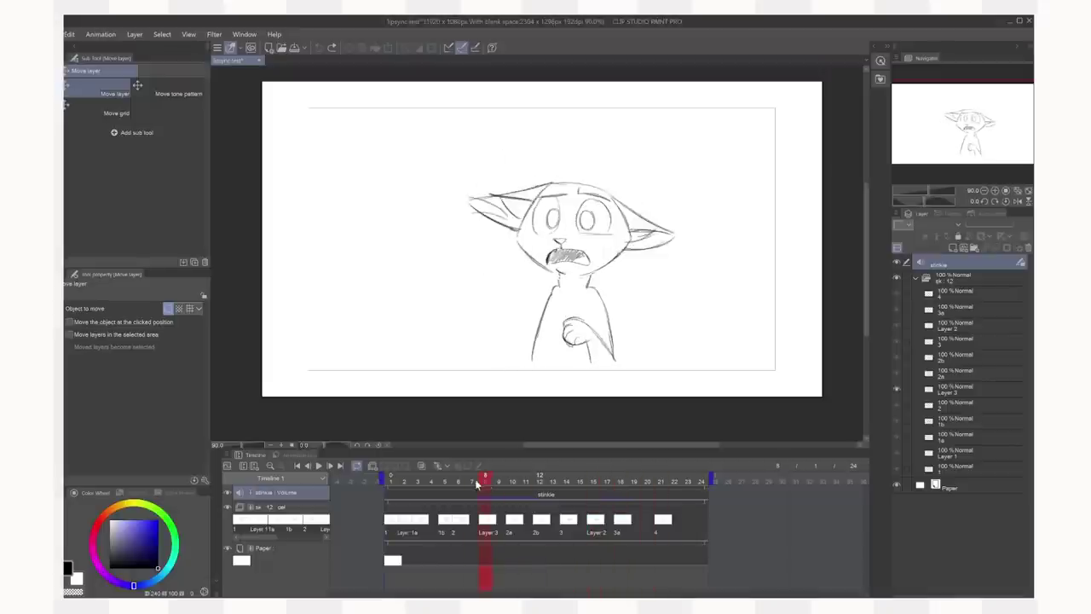
mouse_move(474, 484)
mouse_down()
mouse_move(444, 478)
mouse_move(501, 480)
mouse_move(444, 469)
mouse_move(514, 493)
mouse_move(481, 492)
mouse_move(493, 496)
mouse_move(657, 520)
mouse_move(450, 493)
mouse_move(565, 503)
mouse_move(419, 503)
mouse_up()
key(space)
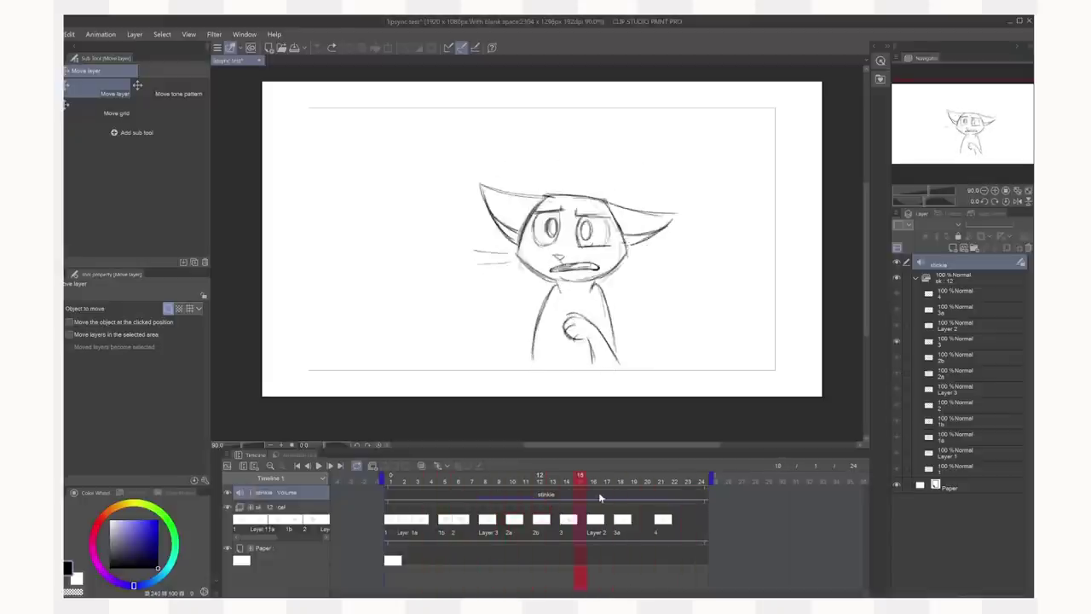
mouse_move(524, 491)
mouse_down()
mouse_move(384, 503)
mouse_move(811, 512)
mouse_move(413, 509)
mouse_move(694, 504)
mouse_move(470, 501)
mouse_move(647, 502)
mouse_up()
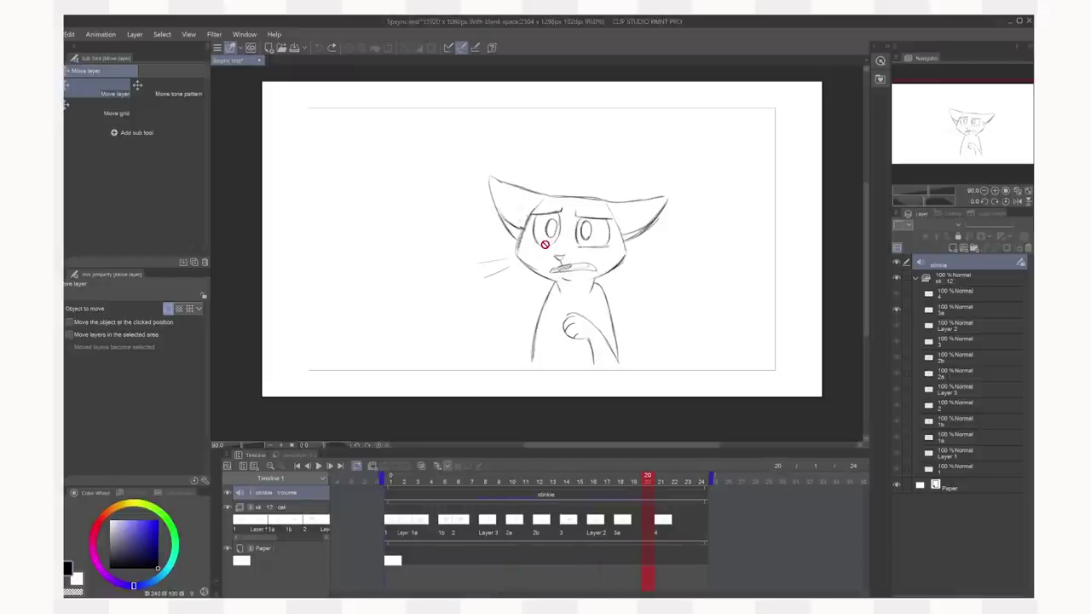